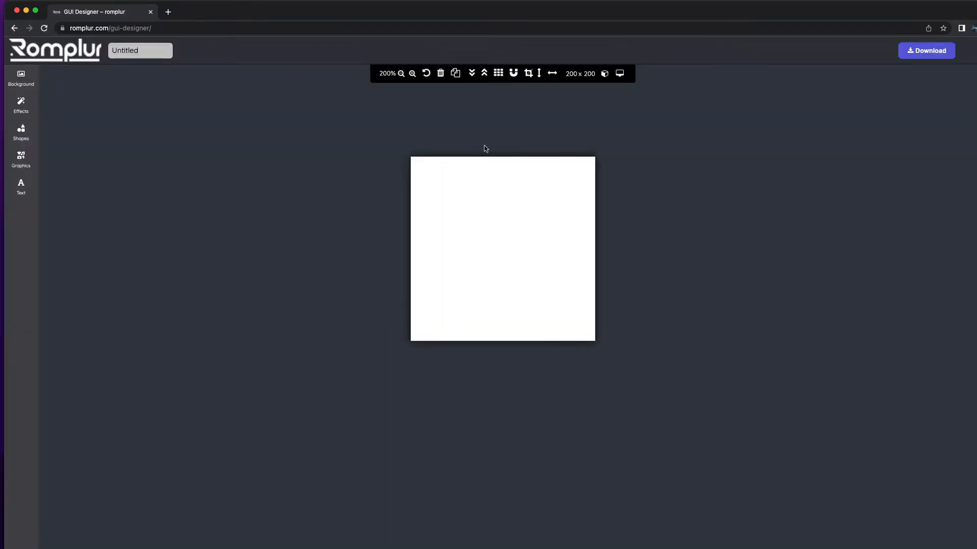
- Resize the canvas to 1000 px wide and 600 px high
left_click(575, 75)
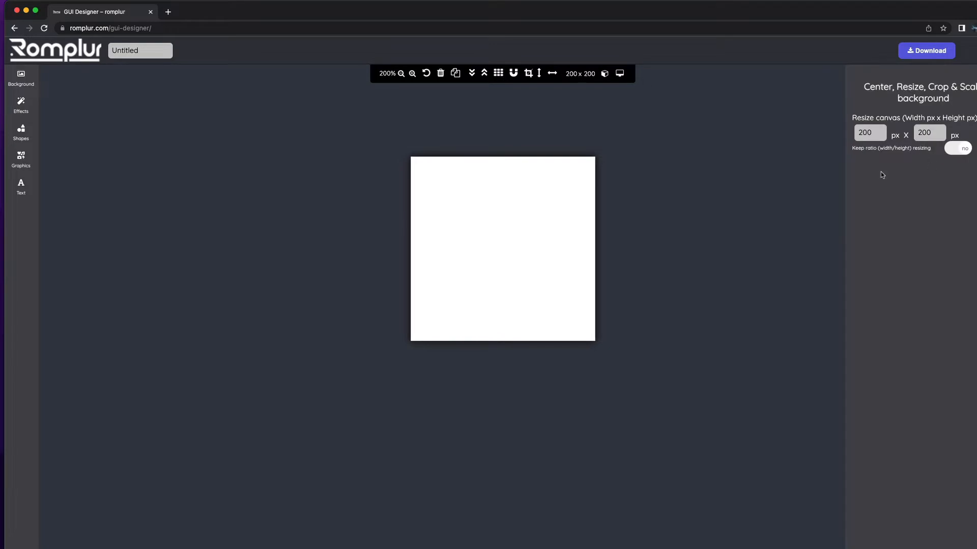
key("BackSpace")
key("BackSpace")
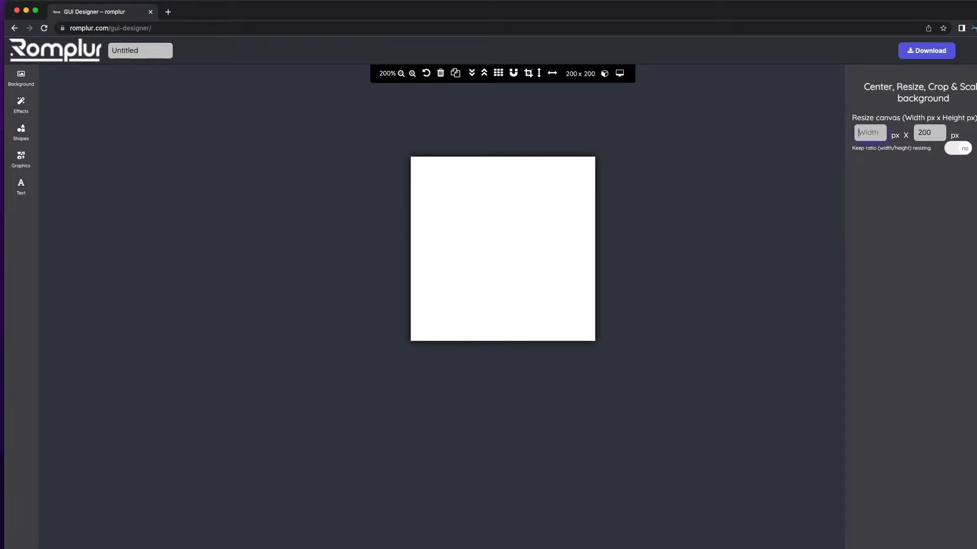
type("1")
left_click(922, 133)
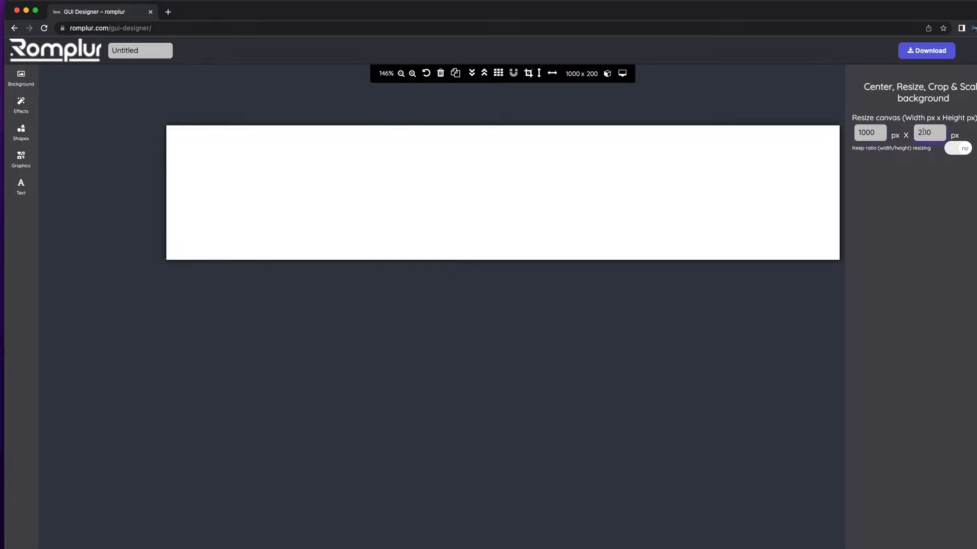
type("6")
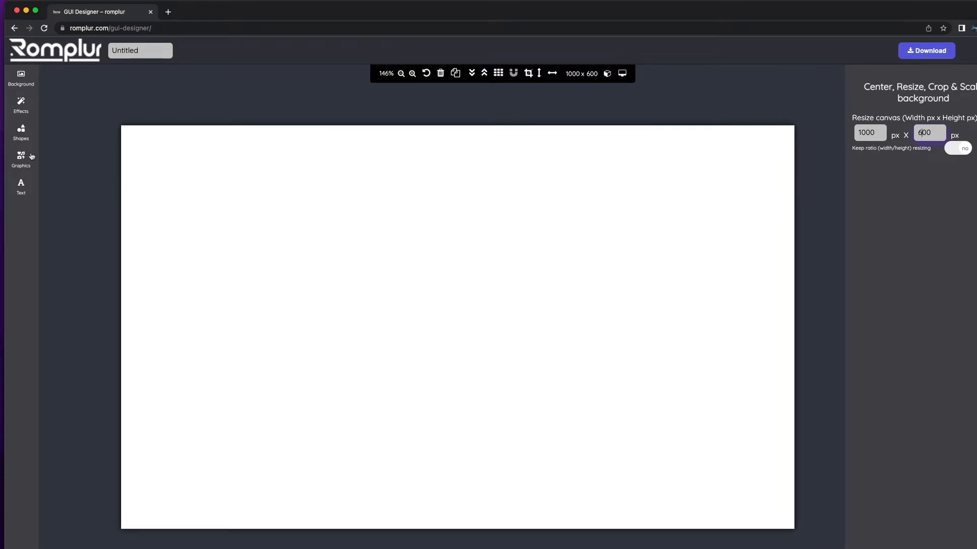
- Open the upload option for background images and add the Romplur Assets Pack 01 folder to the Finder favorites
left_click(22, 74)
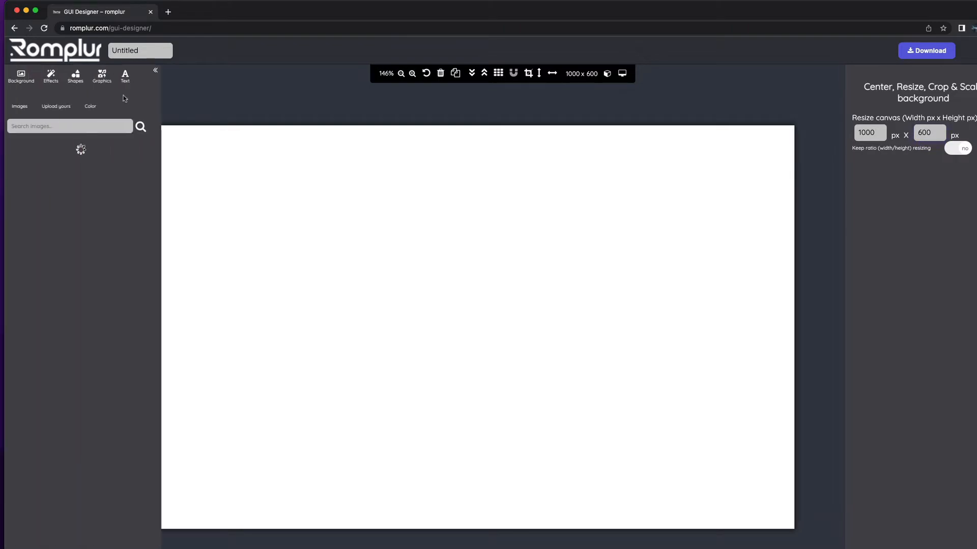
left_click(57, 107)
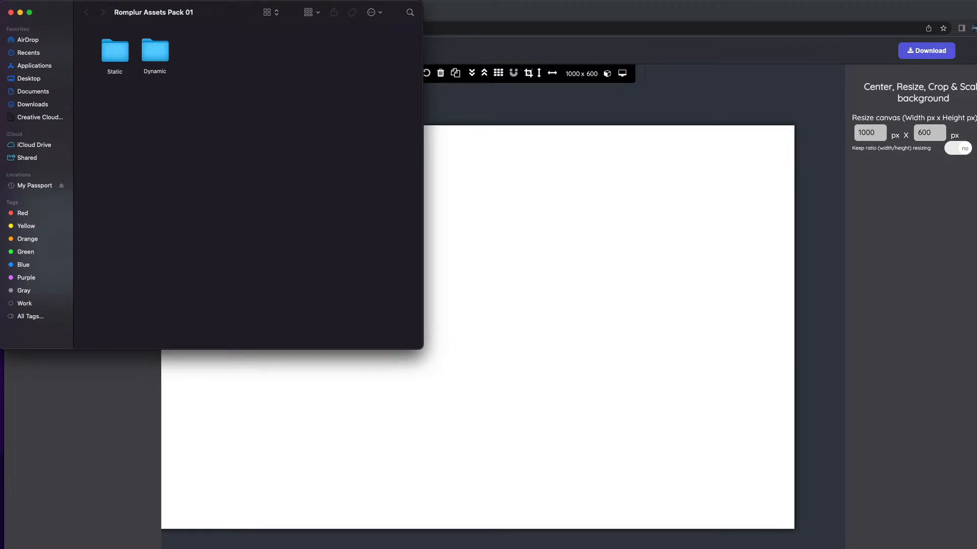
left_click_drag(1, 112, 52, 129)
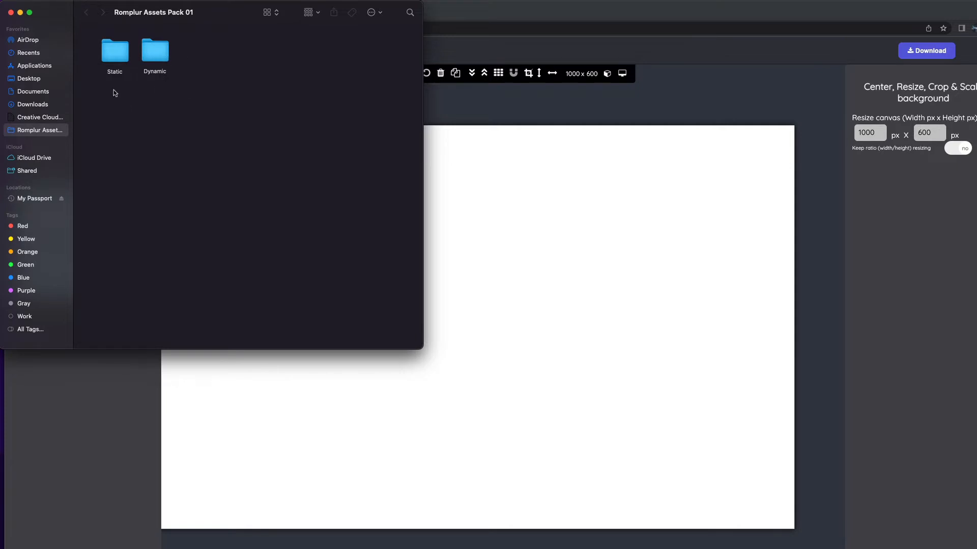
- In Finder, open the Premade Backgrounds folder inside Static > Backgrounds of the assets pack
double_click(115, 51)
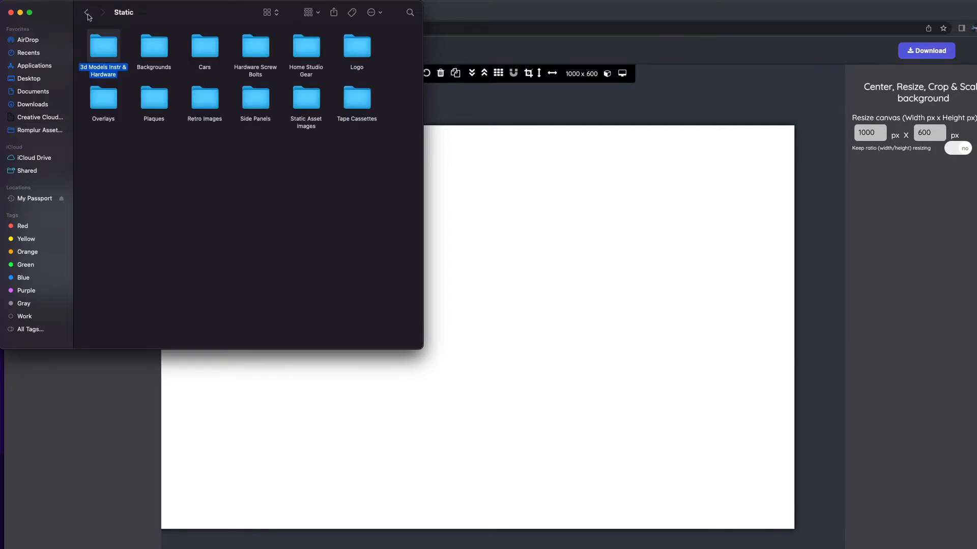
double_click(154, 51)
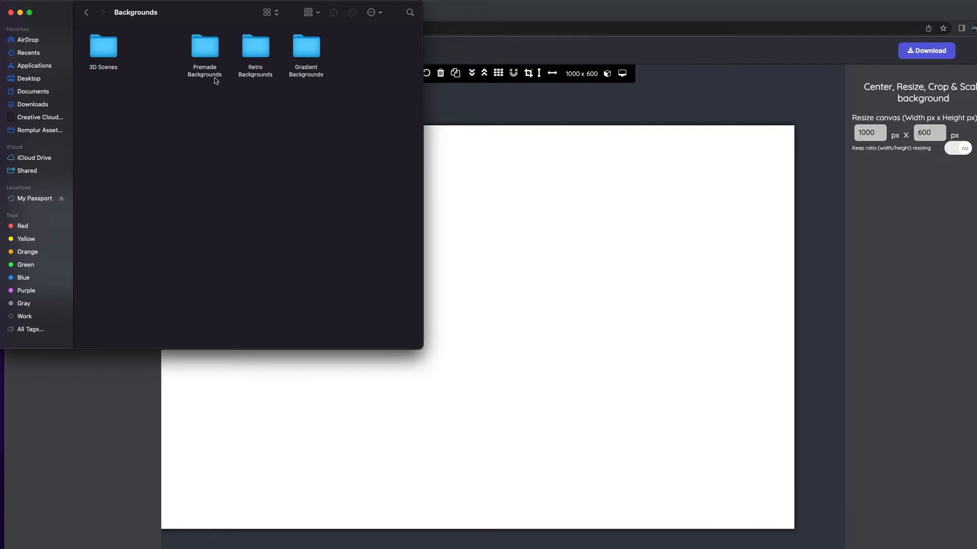
left_click(210, 59)
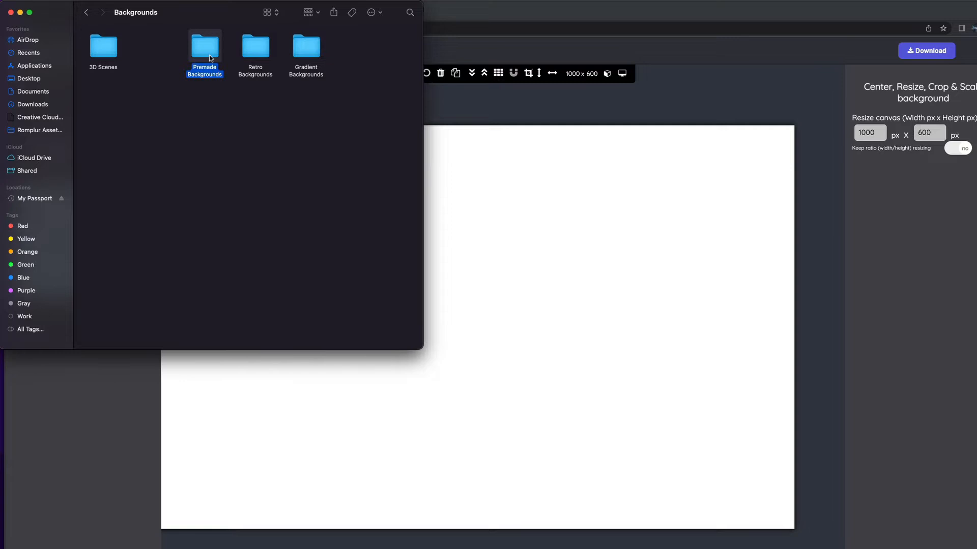
left_click(254, 56)
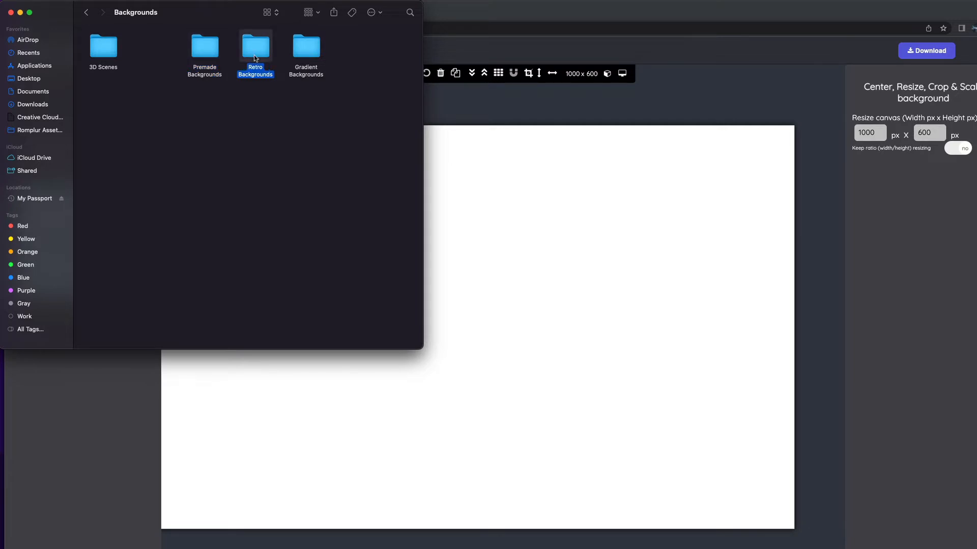
left_click(298, 57)
left_click(205, 50)
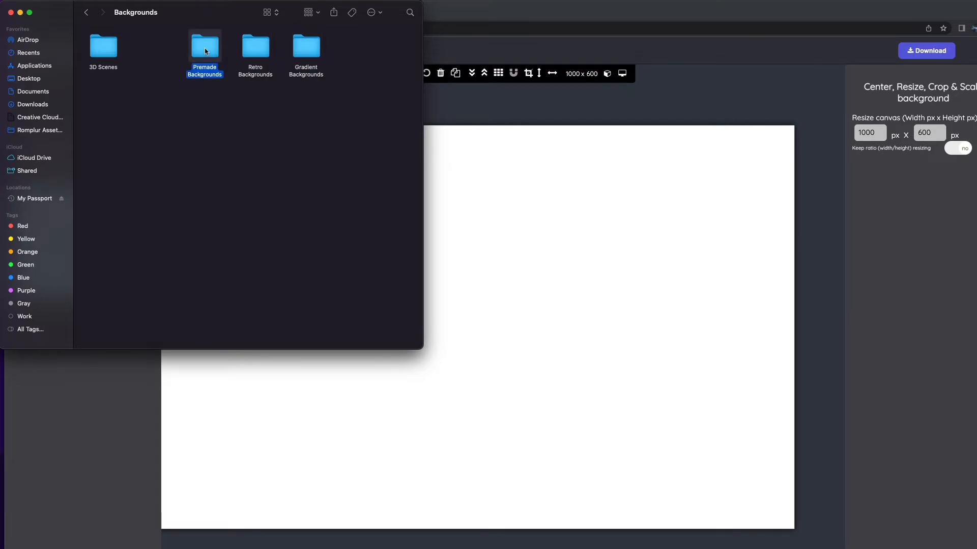
double_click(205, 49)
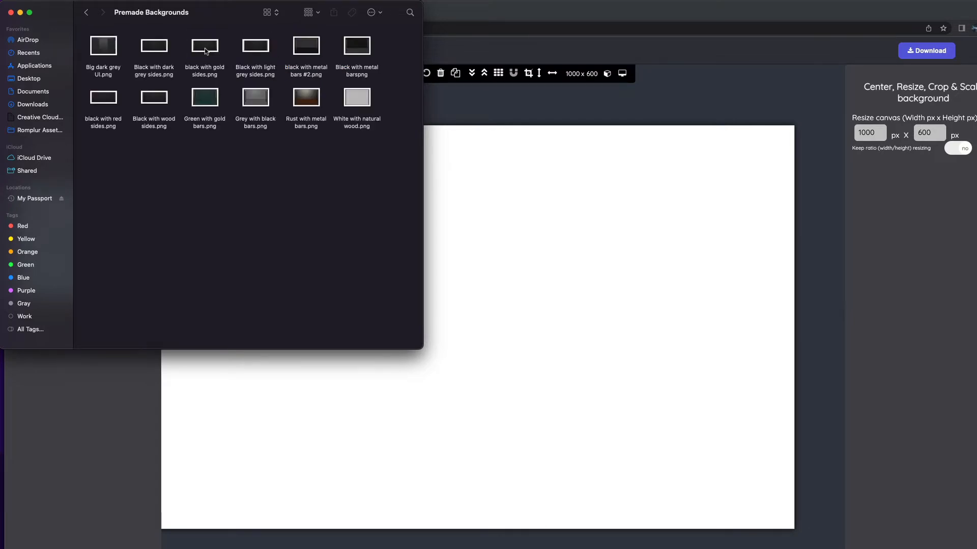
- Import "Rust with metal bars.png" from the Premade Backgrounds folder as the canvas background
left_click(309, 99)
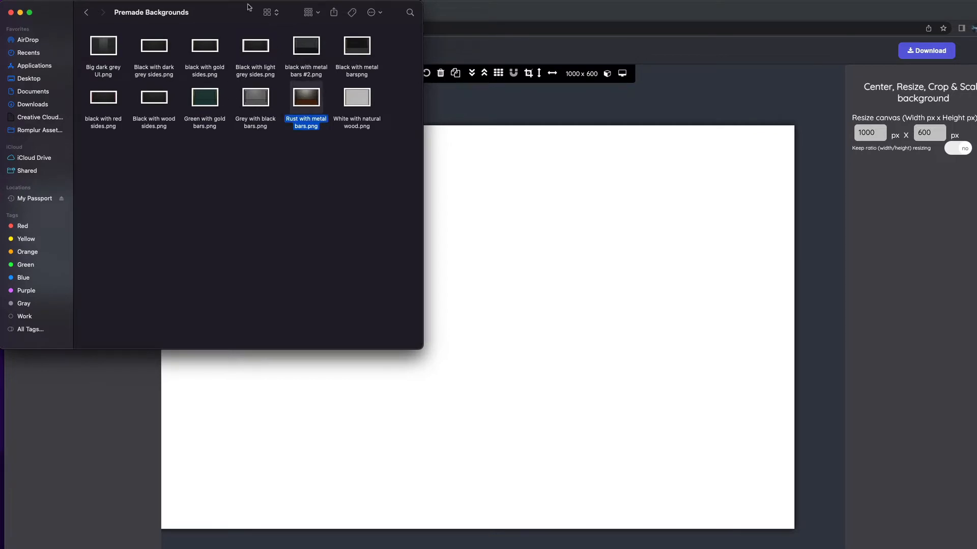
left_click_drag(238, 5, 0, 5)
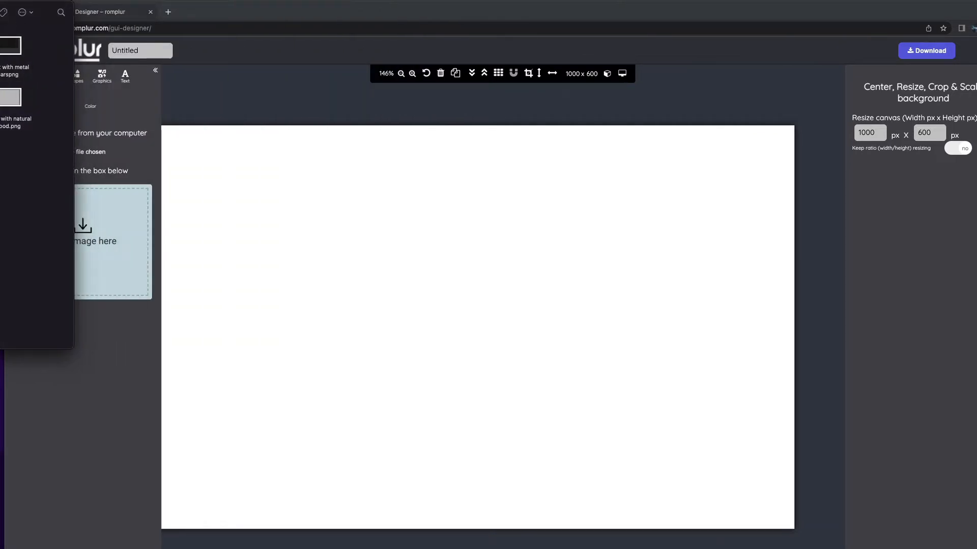
left_click_drag(115, 229, 120, 225)
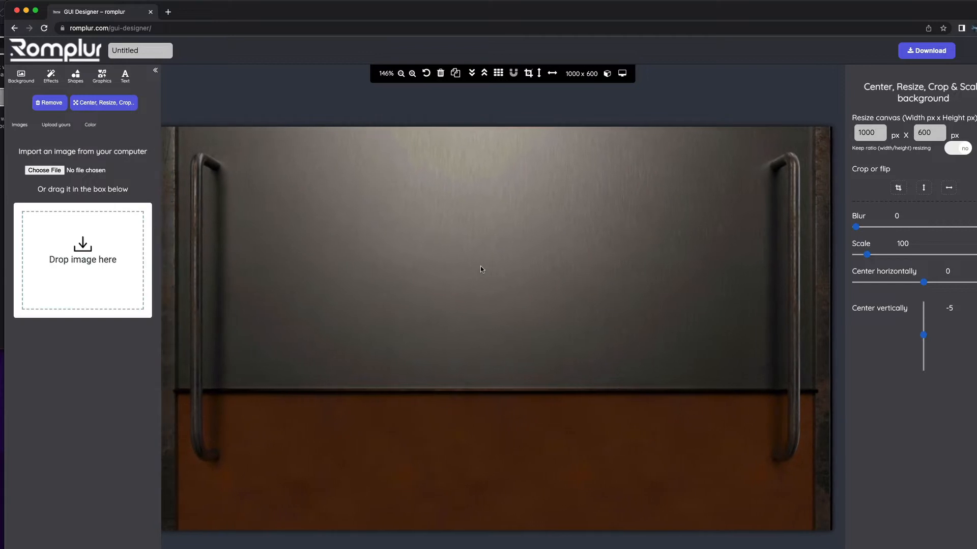
- Try the Lark, Aden, Amaro and Mayfair effects on the background image
left_click(51, 77)
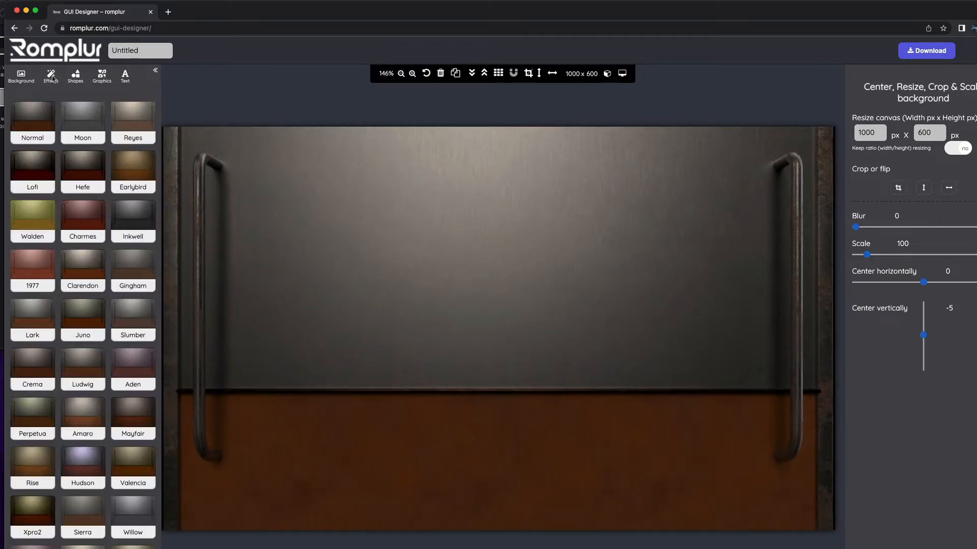
scroll(85, 183, "down", 2)
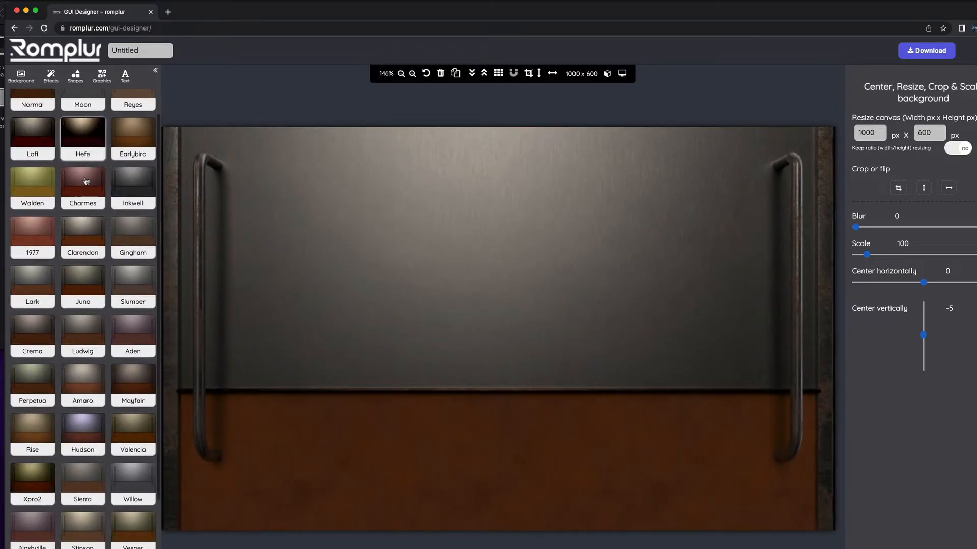
scroll(86, 181, "down", 1)
left_click(41, 279)
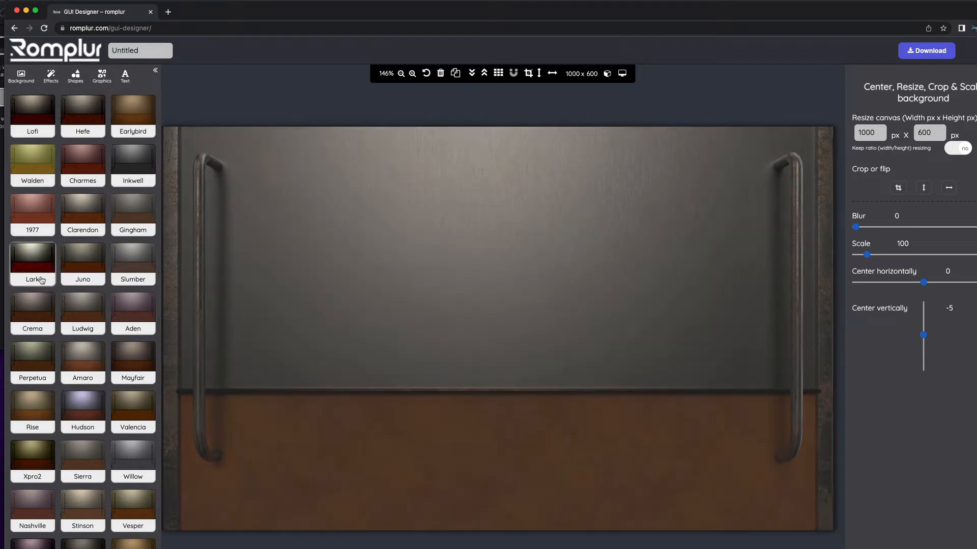
left_click(123, 324)
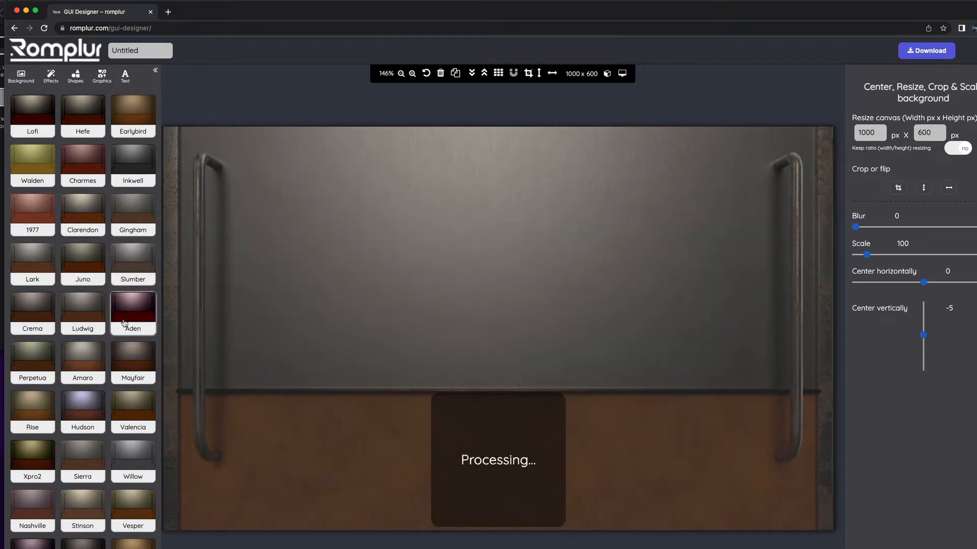
left_click(89, 367)
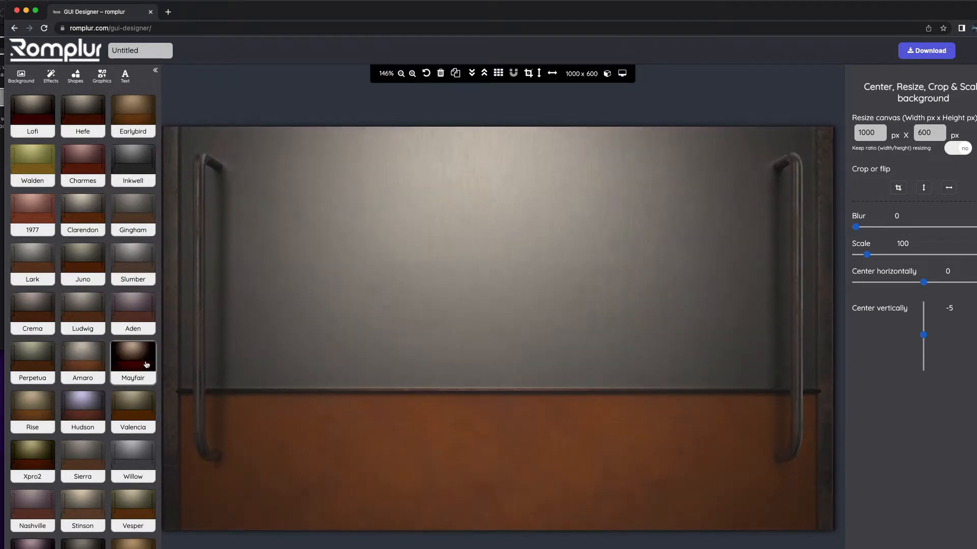
left_click(146, 364)
scroll(122, 255, "up", 2)
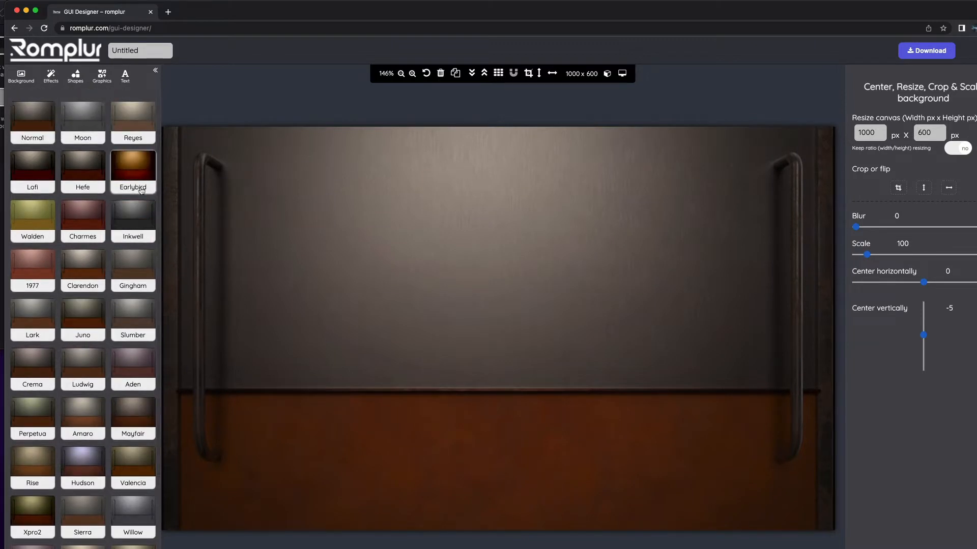
- Apply the Inkwell effect to the background and turn on the canvas grid
left_click(140, 209)
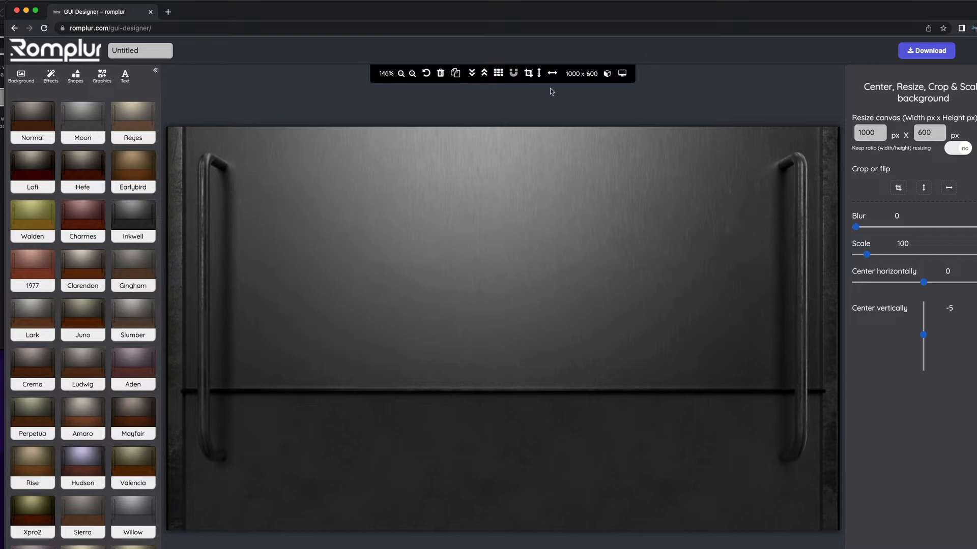
left_click(498, 75)
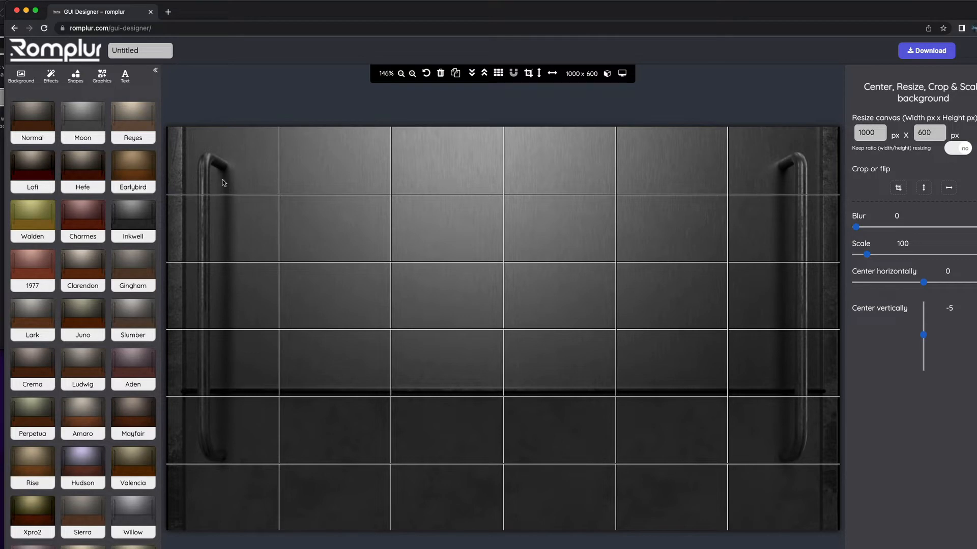
- Switch to Finder and open the Logo folder inside the Static folder of Romplur Assets Pack 01
key("super+Tab")
left_click_drag(0, 8, 65, 32)
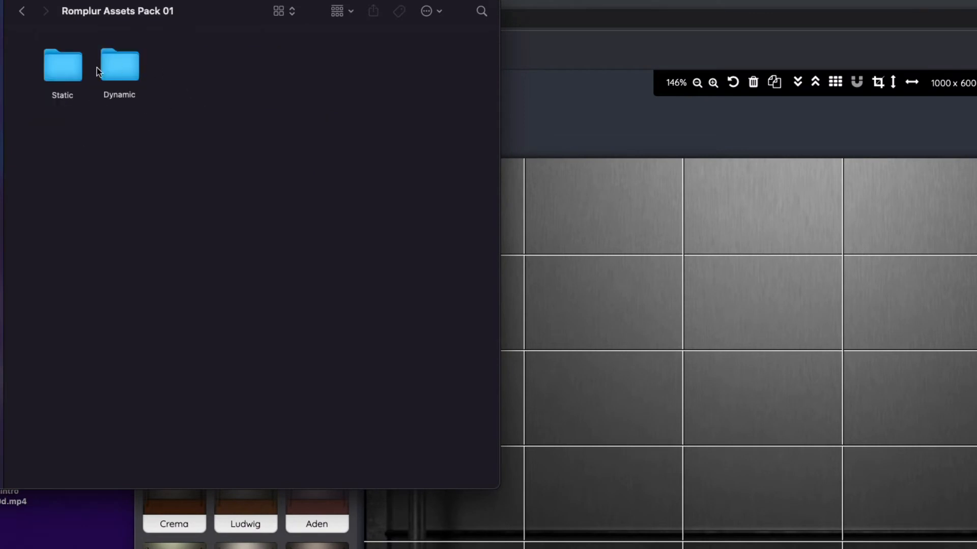
double_click(71, 66)
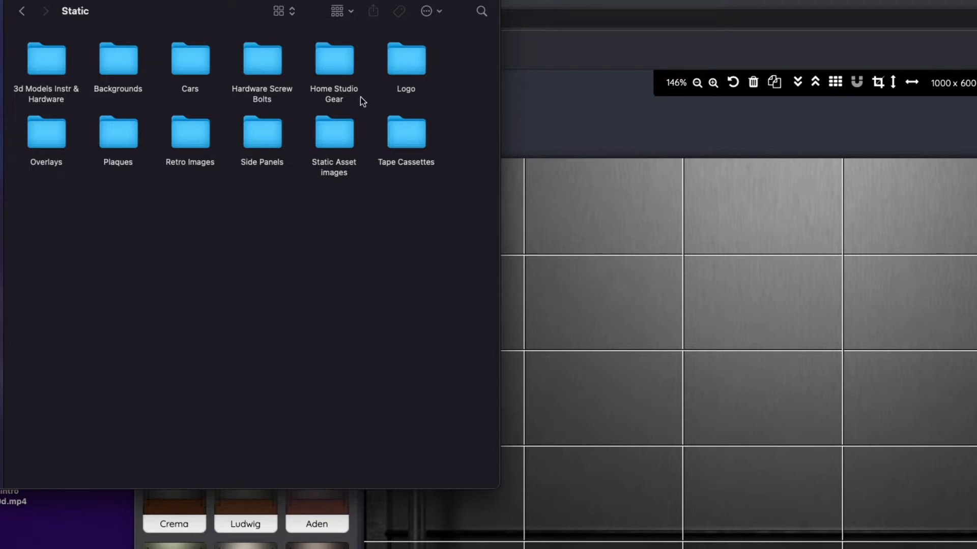
double_click(395, 65)
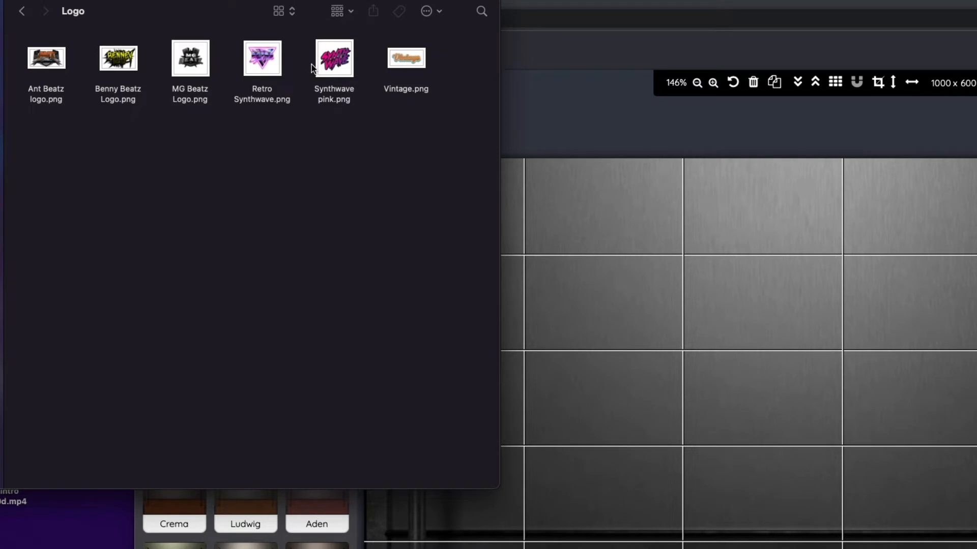
left_click(343, 63)
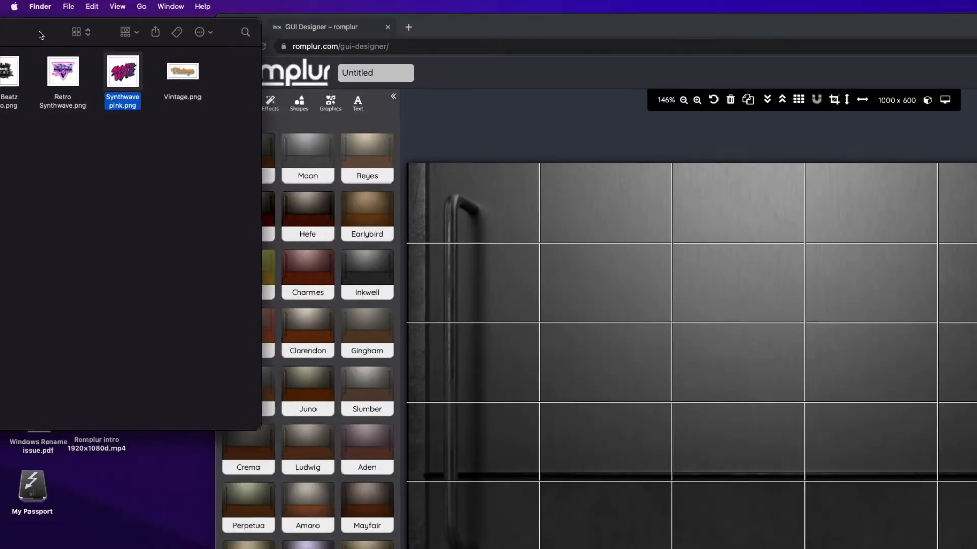
- Open the upload option for graphics in the GUI Designer, moving the Finder Logo window clear of the drop area
left_click(330, 102)
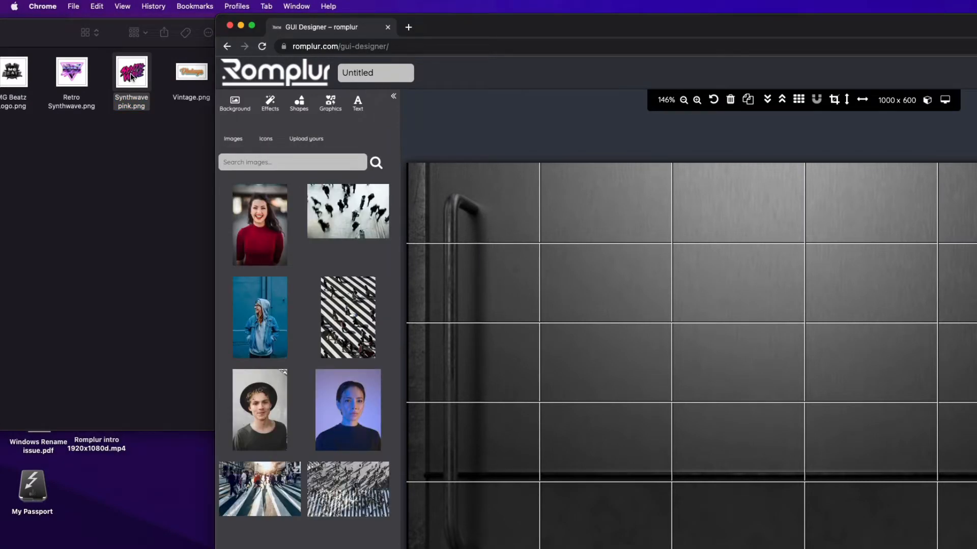
left_click(130, 76)
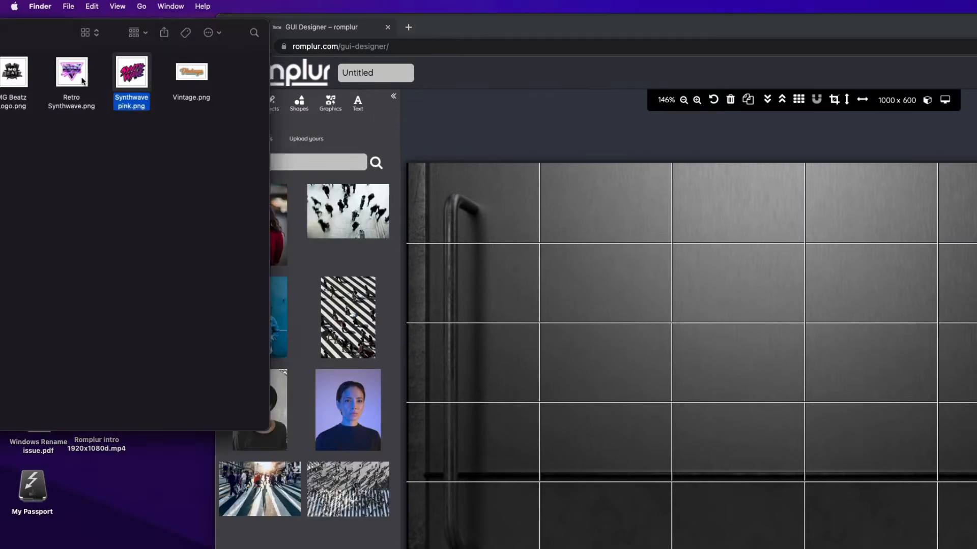
left_click_drag(36, 40, 183, 47)
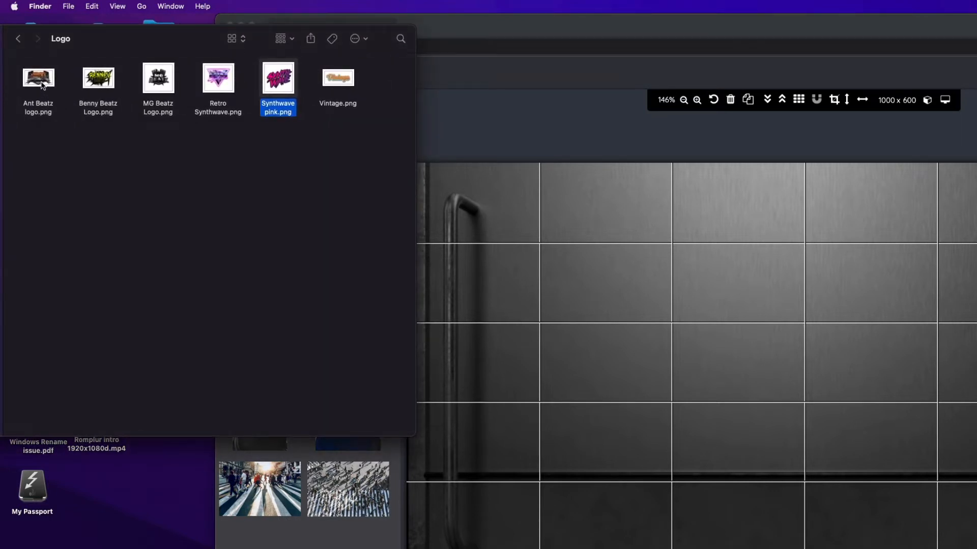
left_click_drag(174, 34, 127, 297)
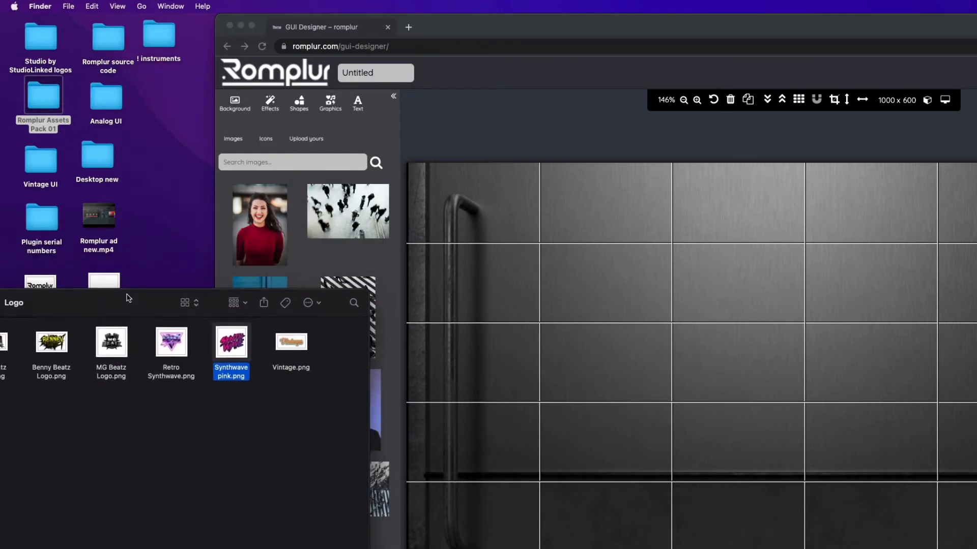
left_click(317, 133)
left_click(298, 141)
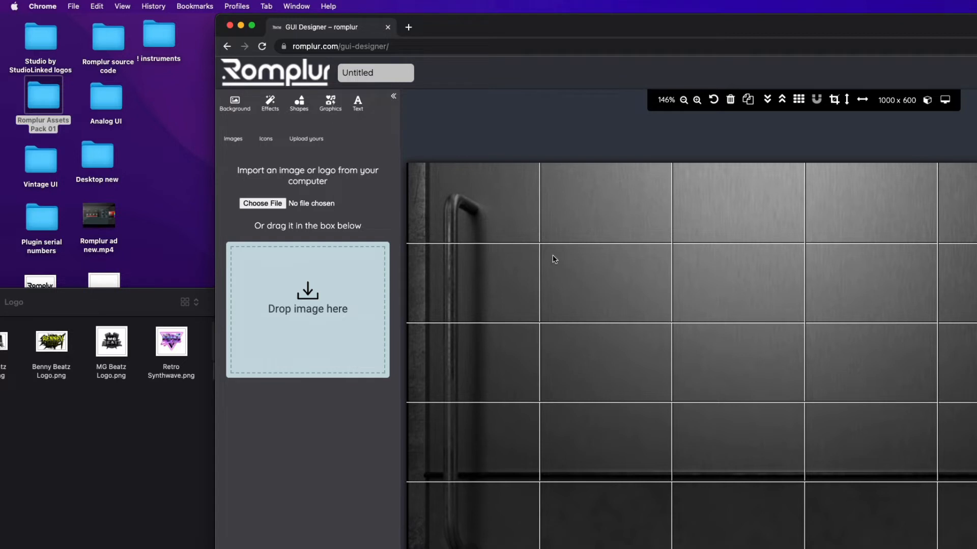
- Import "Ant Beatz logo.png" from the Finder Logo folder onto the canvas as a graphic
left_click(125, 314)
left_click_drag(127, 310, 289, 311)
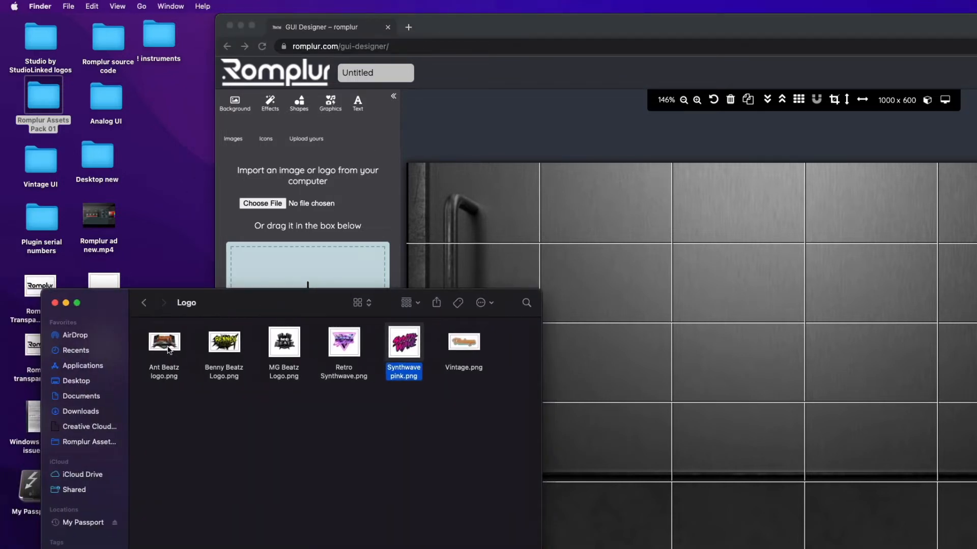
left_click_drag(169, 349, 285, 290)
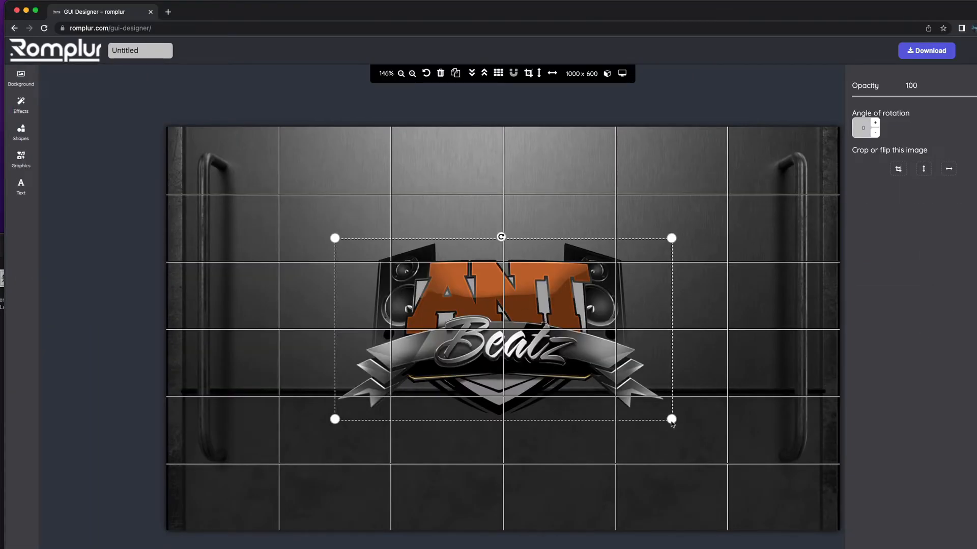
- Shrink the Ant Beatz logo to under half its size and centre it horizontally, just above the background's dark seam
left_click_drag(671, 421, 473, 311)
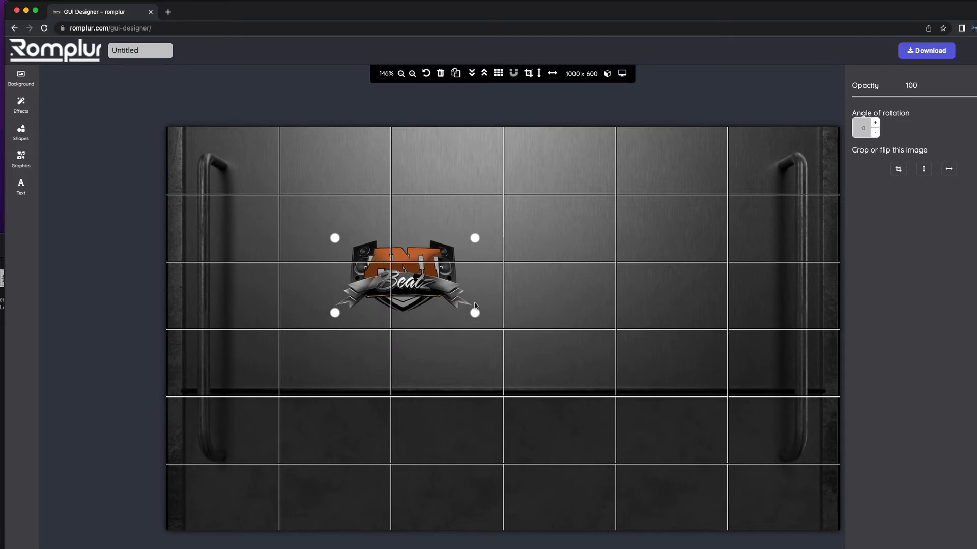
left_click_drag(419, 270, 519, 473)
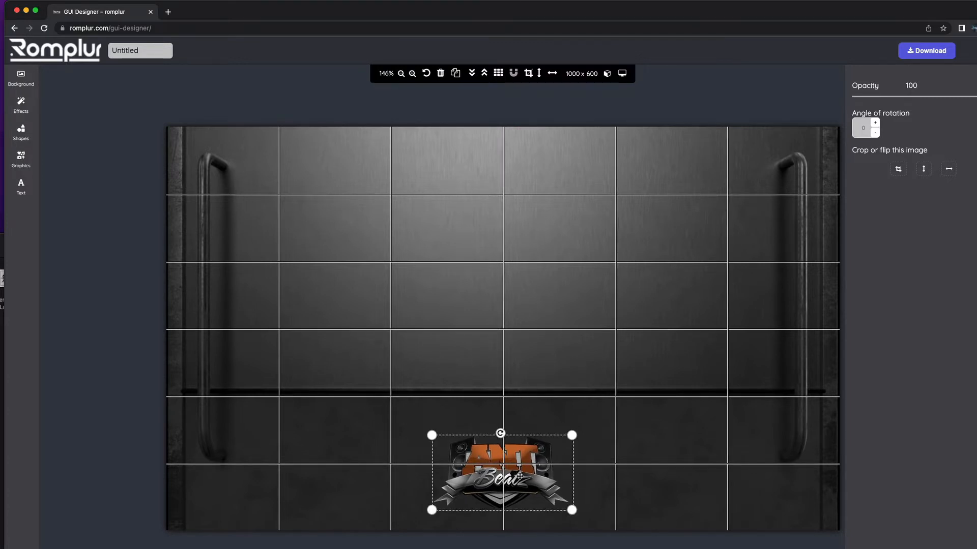
left_click_drag(520, 478, 520, 347)
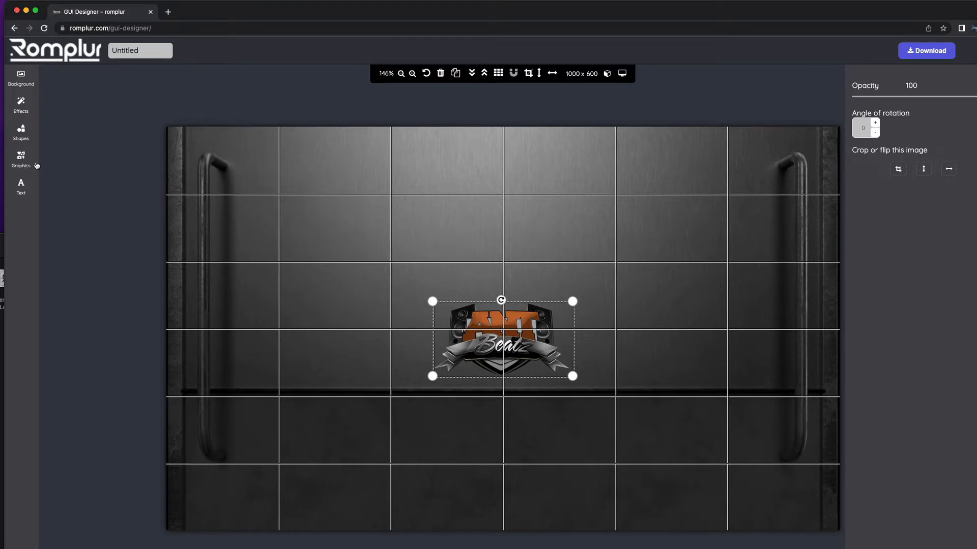
- Add an Anton heading above the logo, clear its placeholder text and set its main color to 00FFE2
left_click(25, 182)
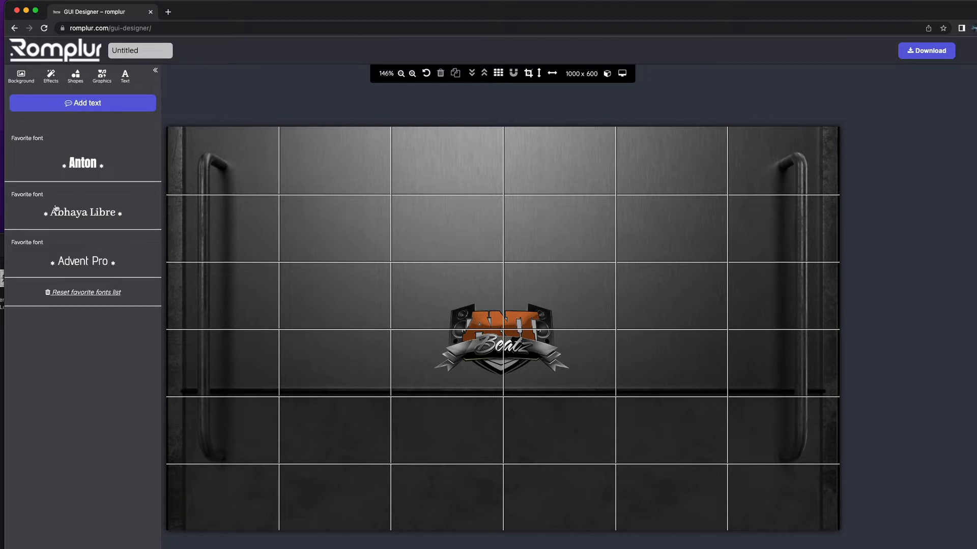
left_click(80, 162)
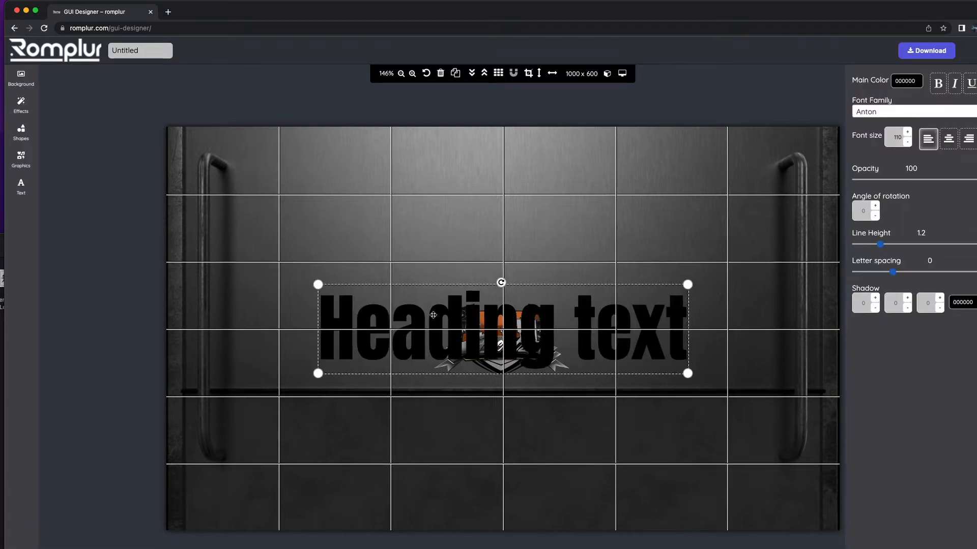
left_click_drag(435, 318, 442, 220)
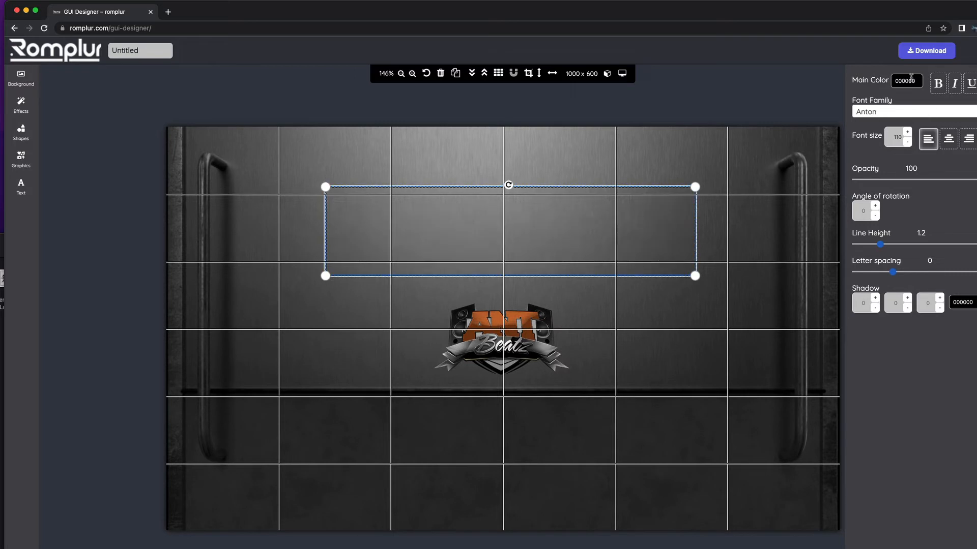
left_click(911, 80)
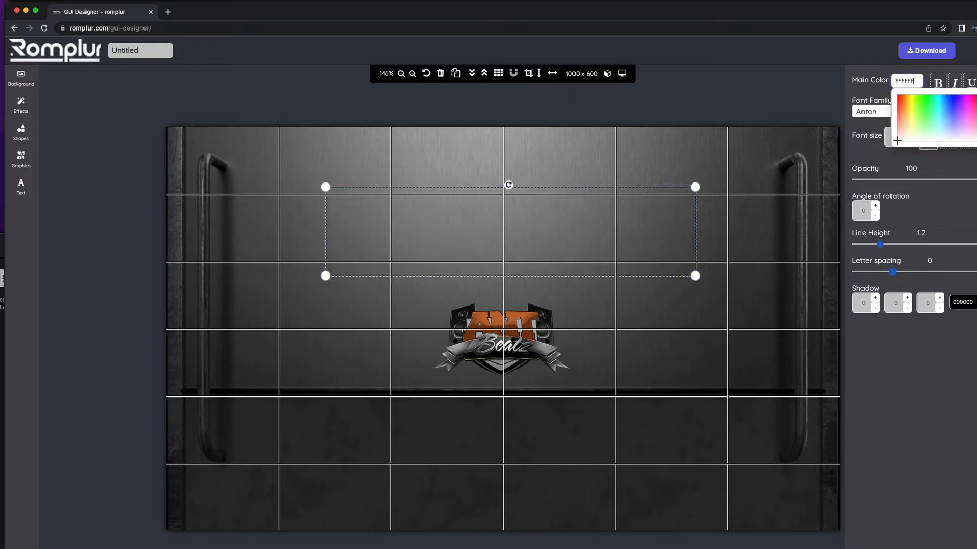
left_click(937, 96)
- Enter "DRIP" as the heading text and align it to the center of its box
left_click(357, 227)
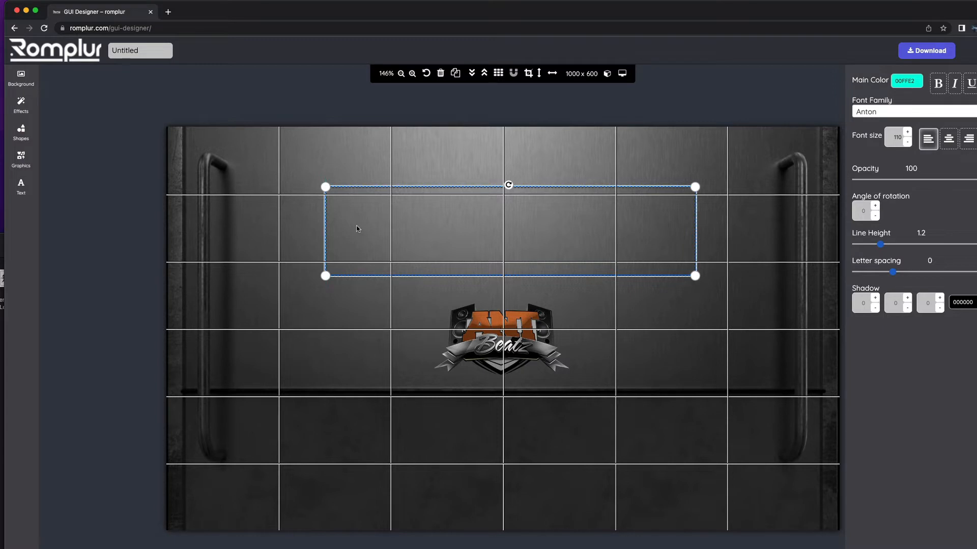
type("DRIP")
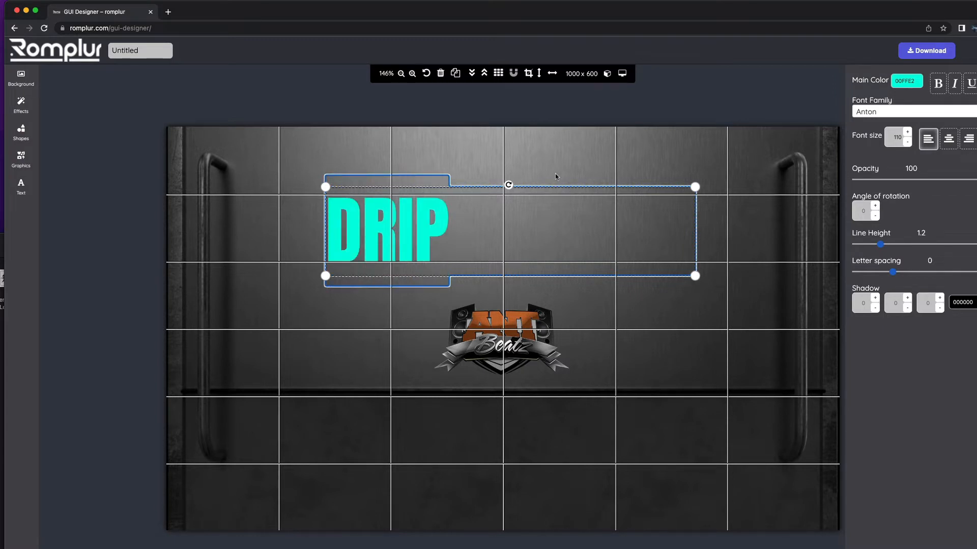
left_click(948, 140)
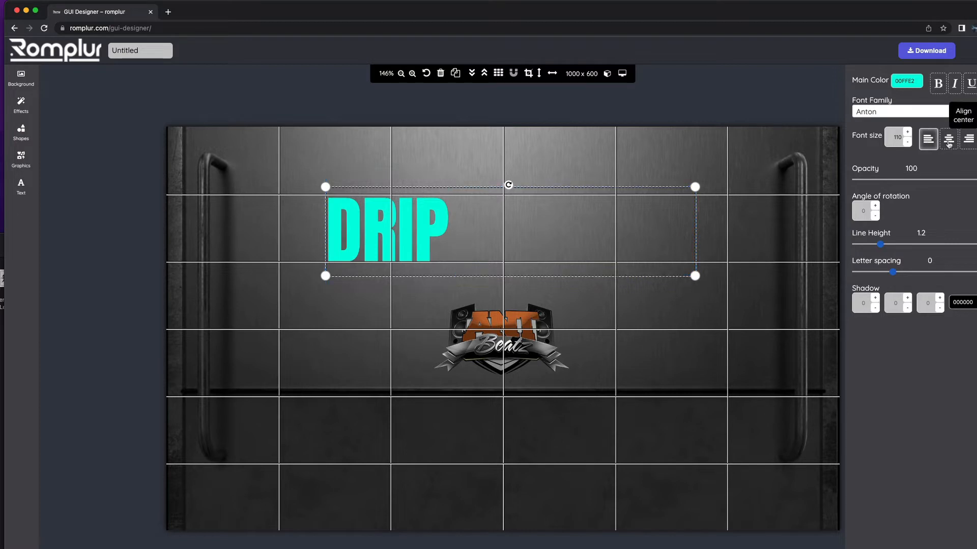
- Change the font family of the DRIP heading to Nosifer
left_click(544, 239)
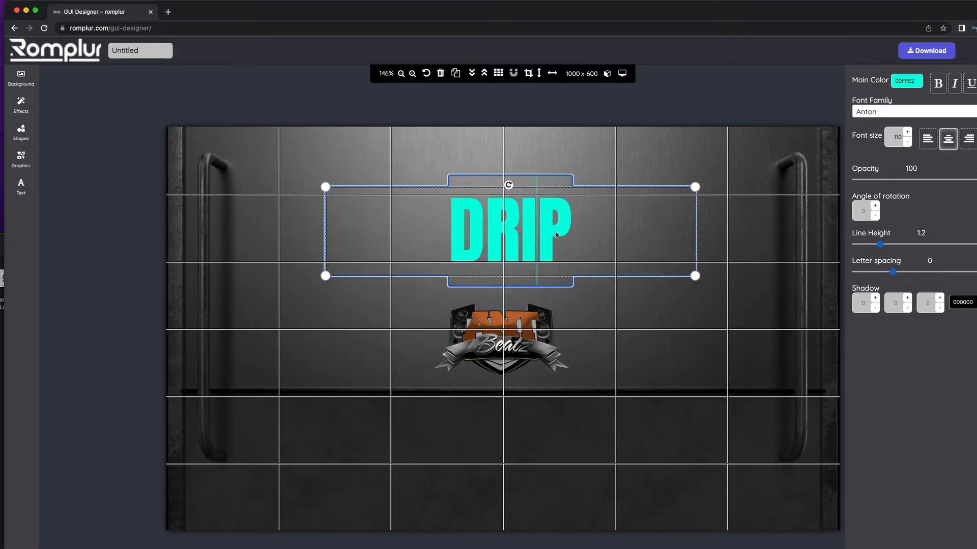
left_click_drag(569, 227, 414, 208)
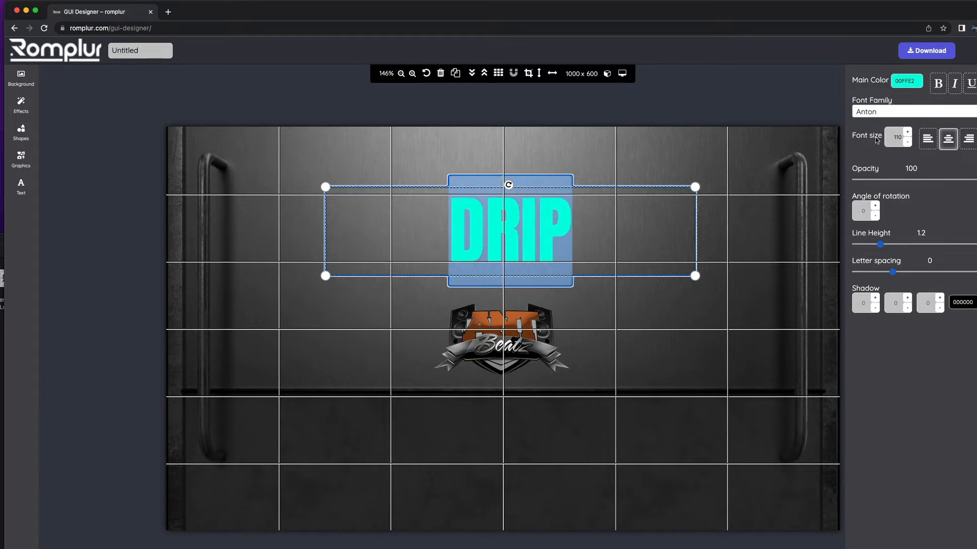
left_click(875, 113)
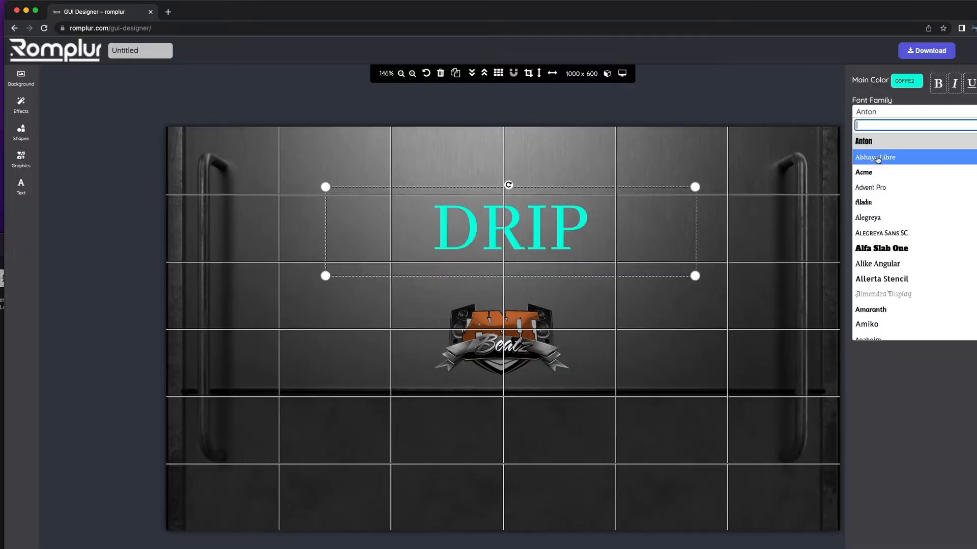
scroll(869, 252, "down", 3)
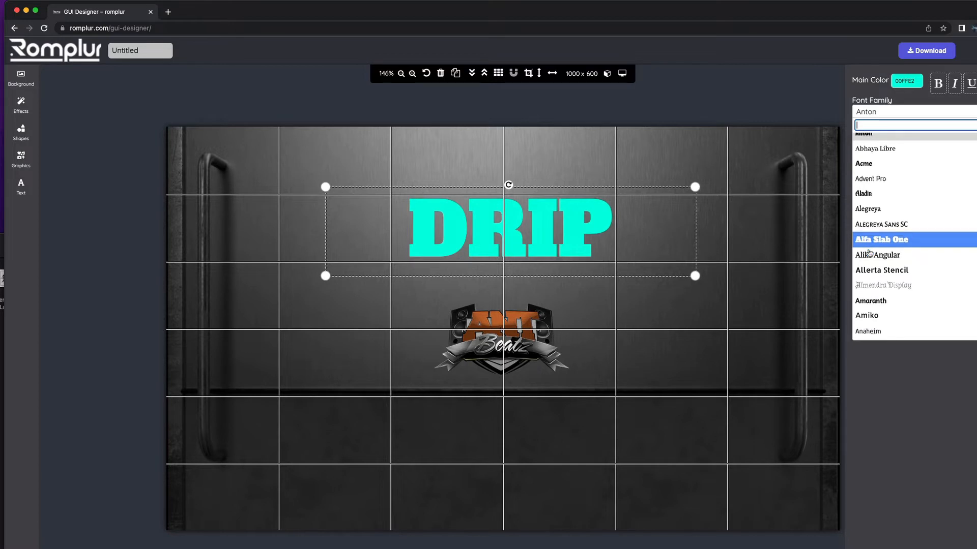
scroll(869, 253, "down", 12)
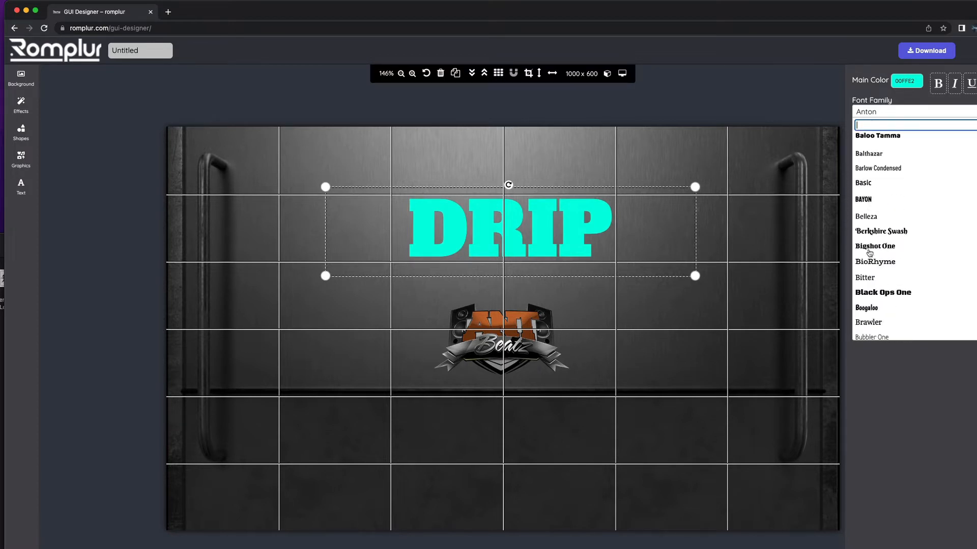
scroll(869, 253, "down", 10)
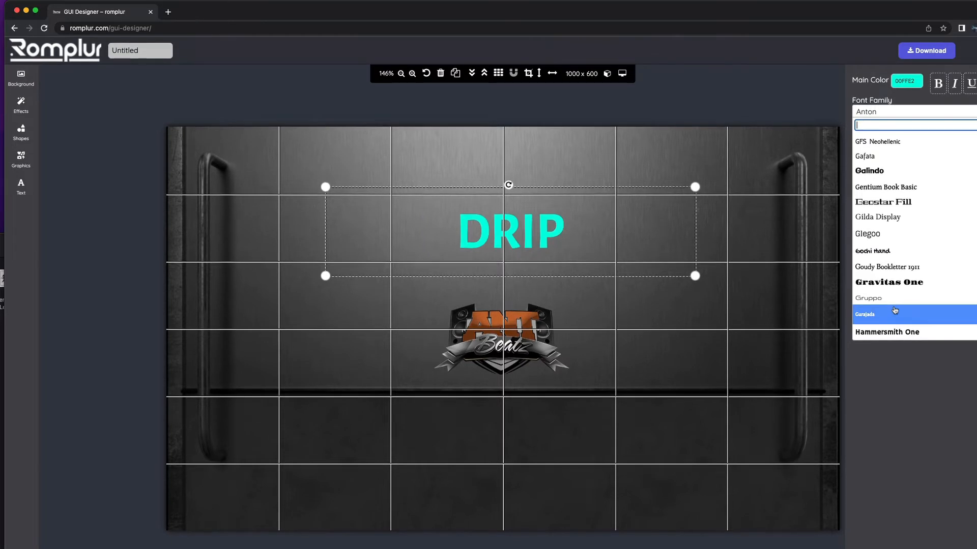
scroll(915, 280, "down", 12)
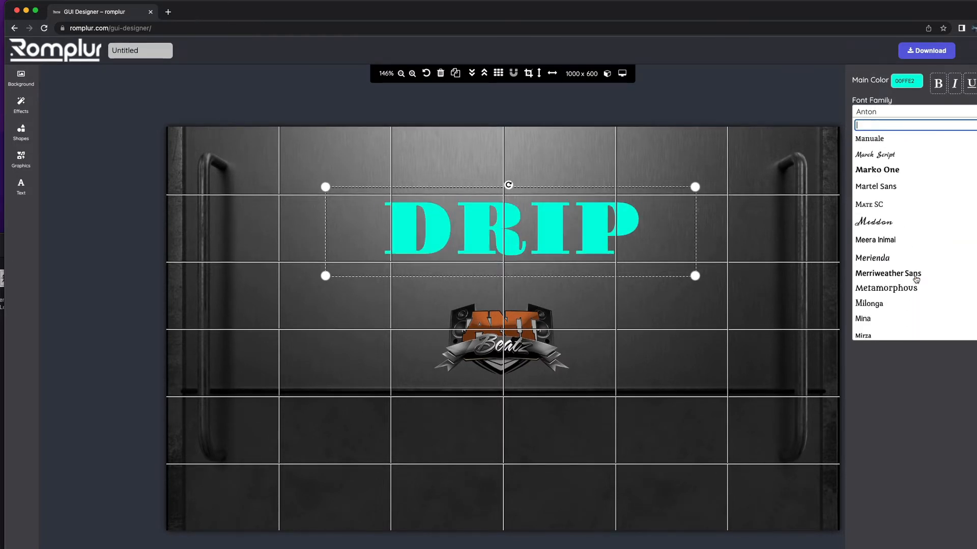
scroll(910, 285, "down", 6)
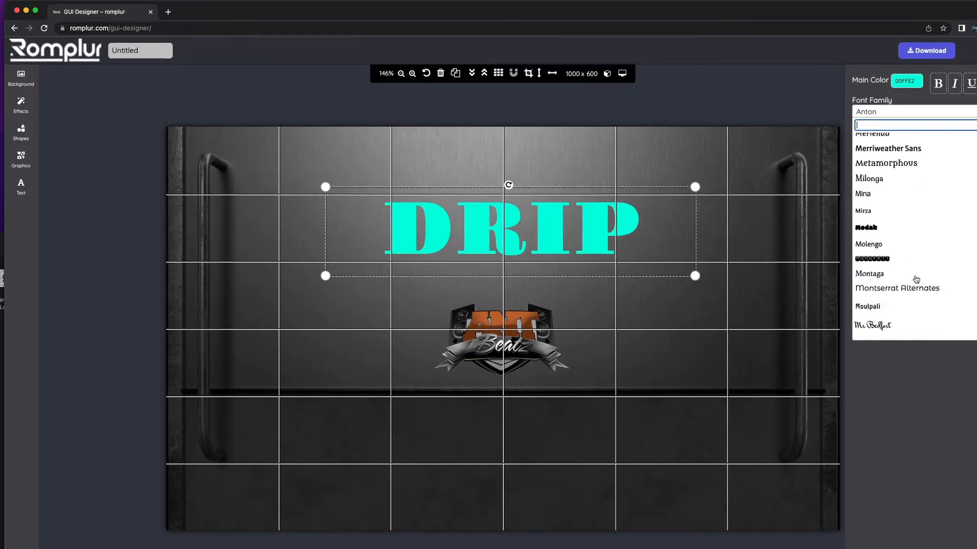
scroll(895, 300, "down", 4)
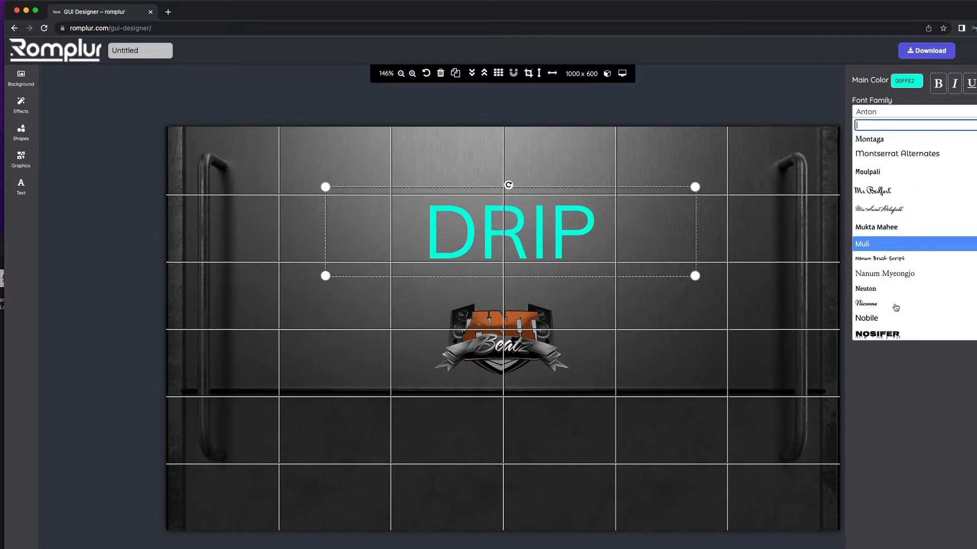
left_click(888, 311)
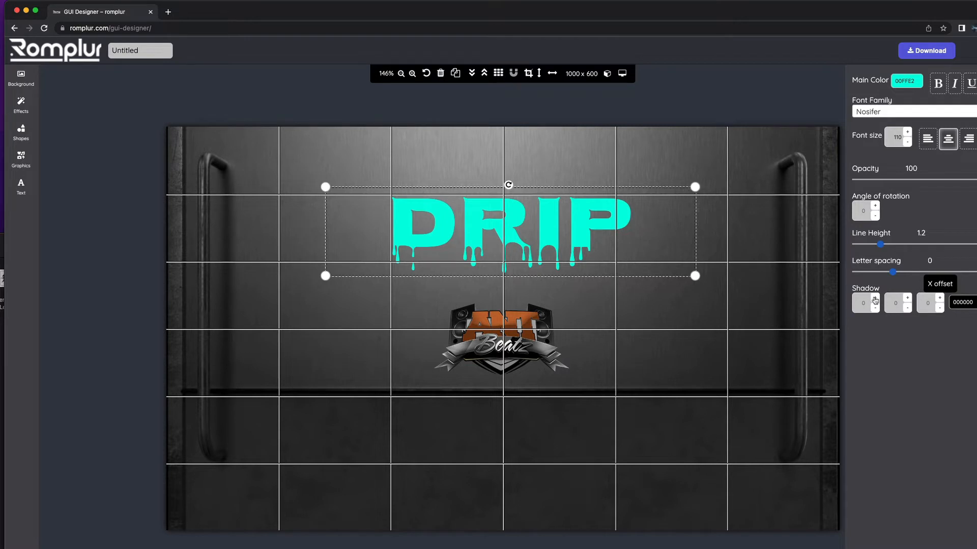
- Give the DRIP heading a black shadow with an X offset of 8
left_click_drag(875, 300, 875, 310)
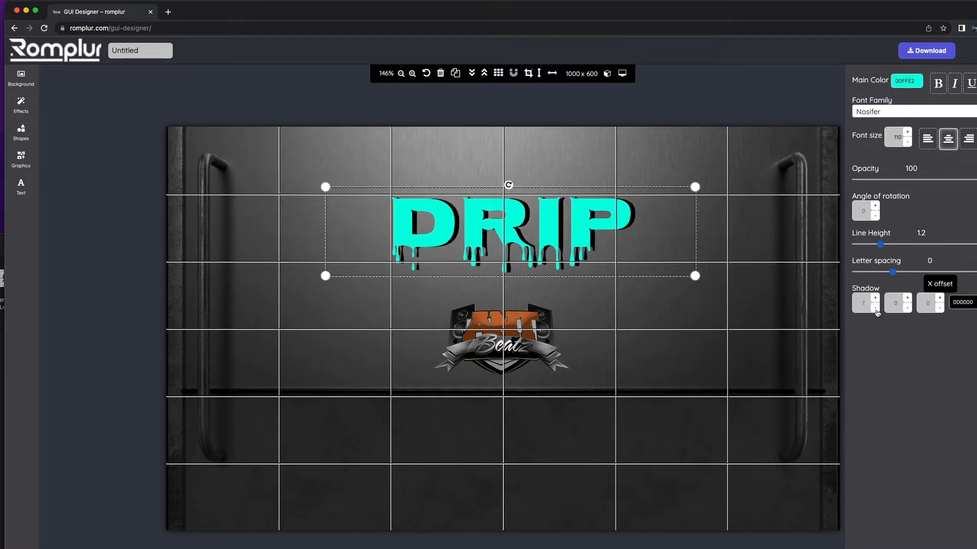
left_click(876, 310)
left_click(875, 299)
left_click(875, 300)
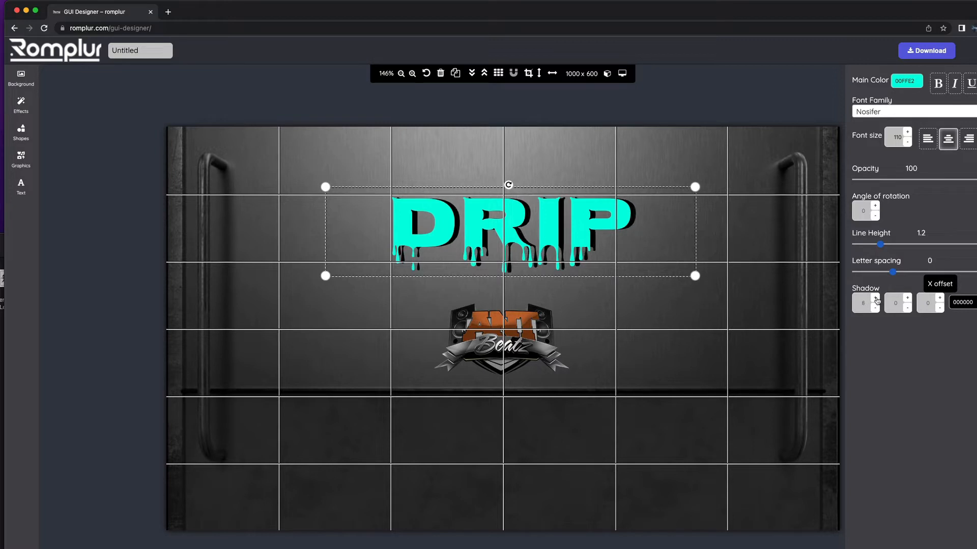
- Hide the canvas grid and preview the design in the 3D view, then return to the flat view
left_click(602, 158)
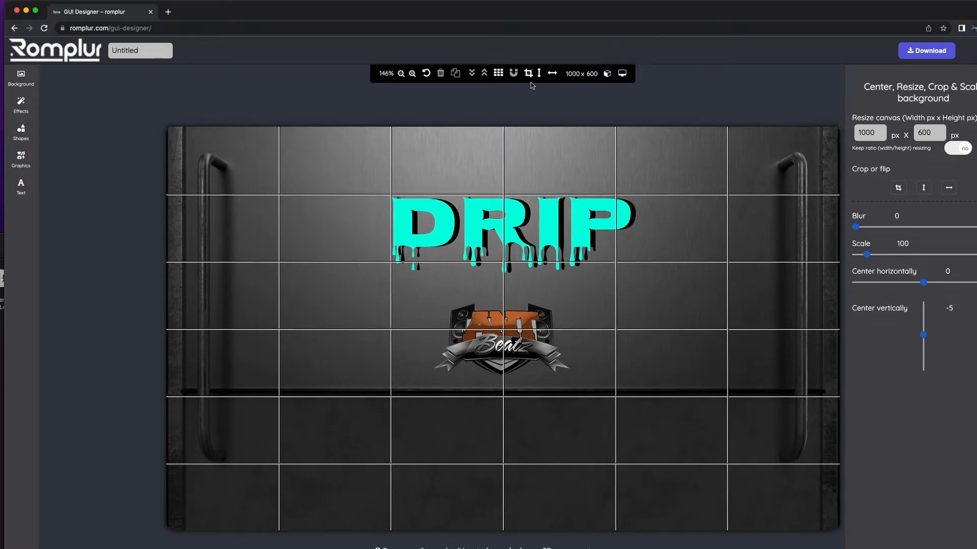
left_click(499, 75)
left_click(606, 74)
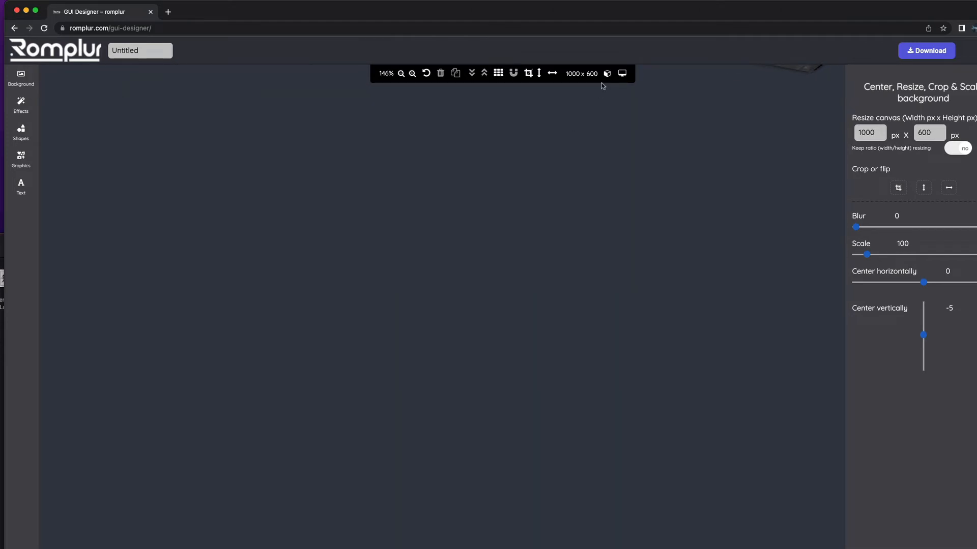
left_click(606, 74)
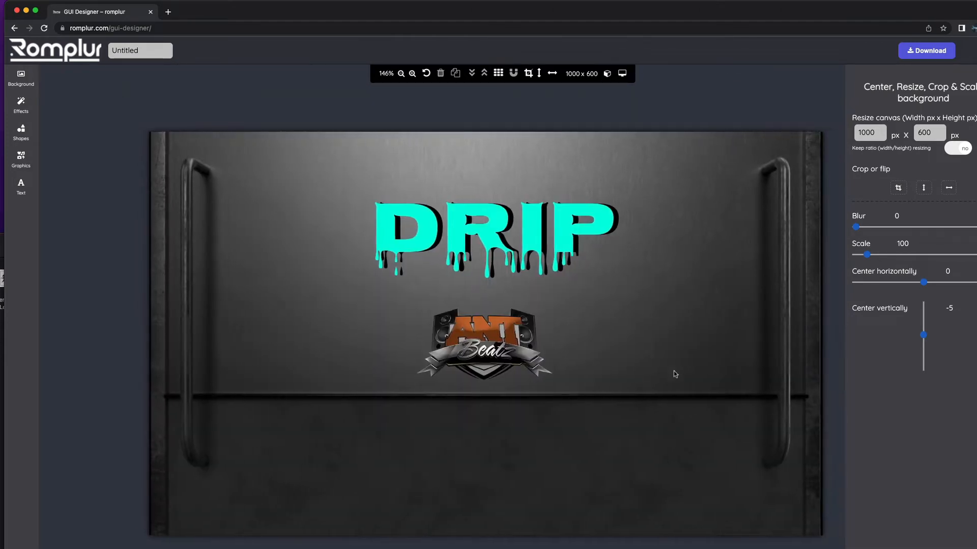
- Move the DRIP heading below the logo onto the dark lower panel and turn the canvas grid back on
left_click_drag(458, 265, 447, 454)
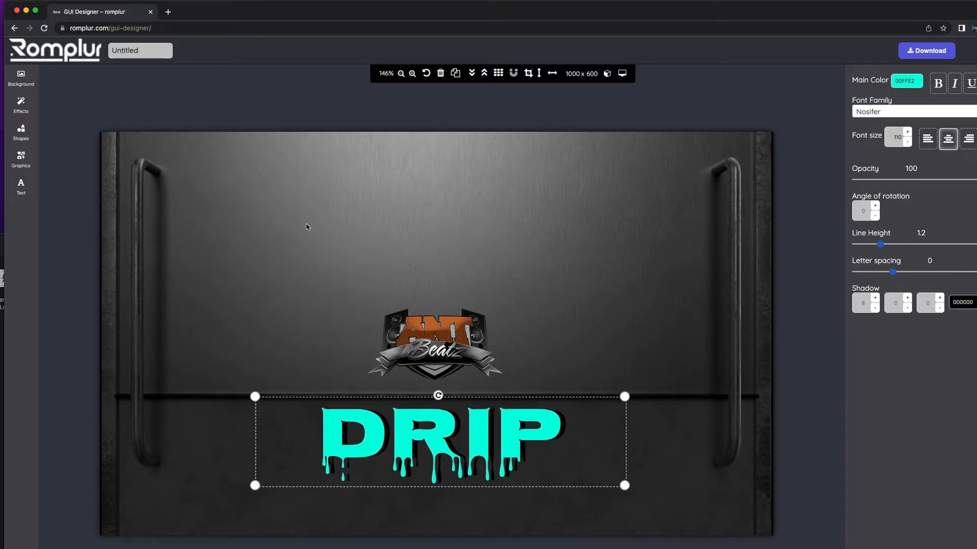
left_click(497, 73)
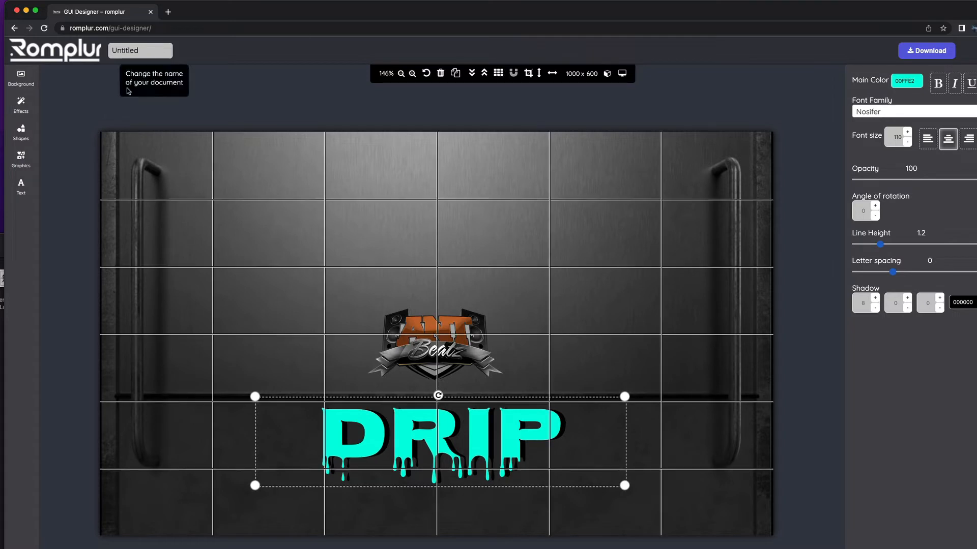
- Add a text label in the Advent Pro font and replace its placeholder with "REVERB"
left_click(19, 188)
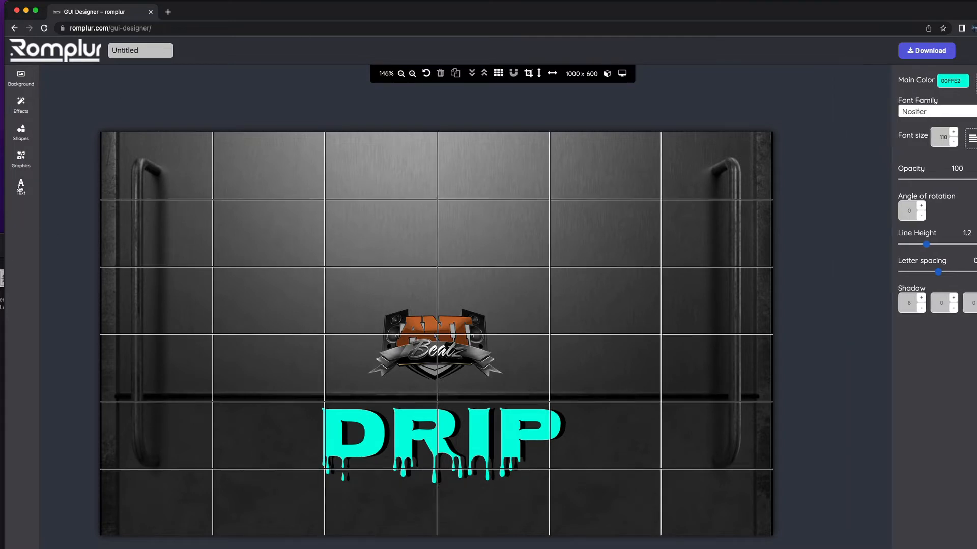
left_click(88, 104)
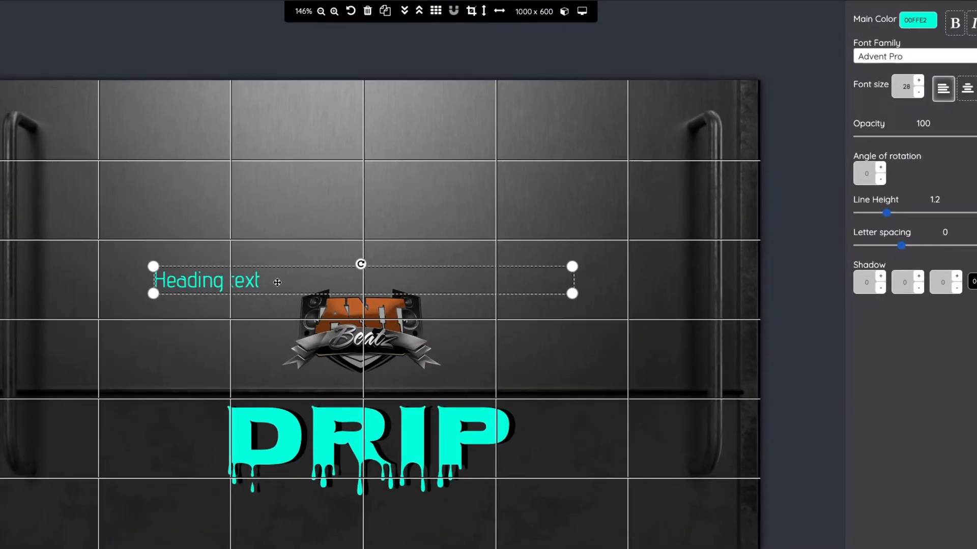
double_click(354, 304)
key("ctrl+a")
key("BackSpace")
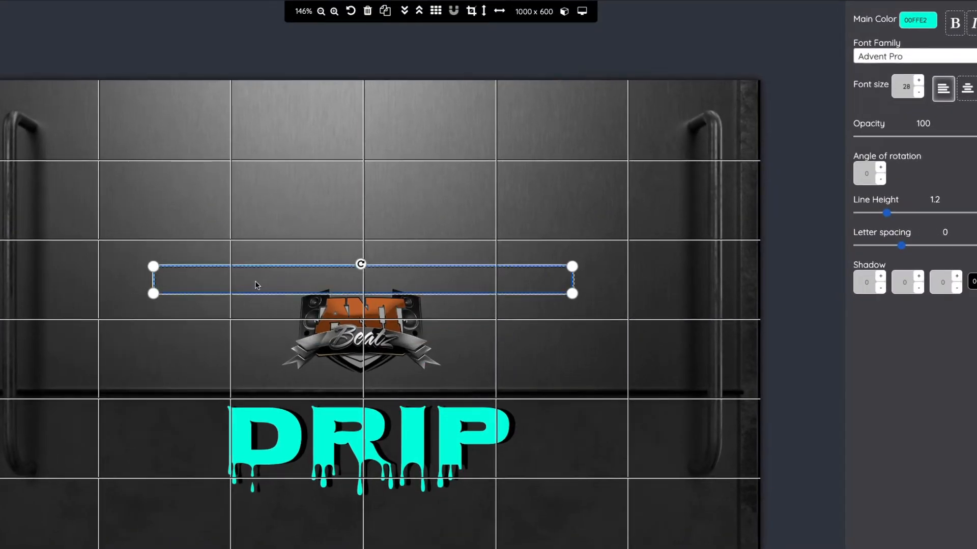
type("REVERB")
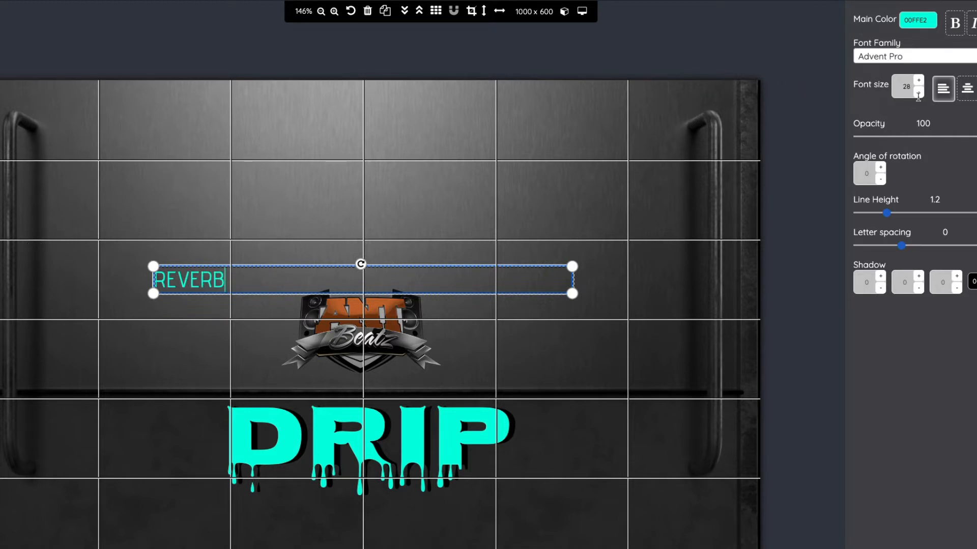
- Reduce the font size of the REVERB label to 19
left_click(918, 92)
left_click(918, 92)
left_click(918, 92)
left_click(918, 92)
left_click(918, 92)
left_click(918, 92)
left_click(918, 92)
left_click(918, 92)
left_click(918, 93)
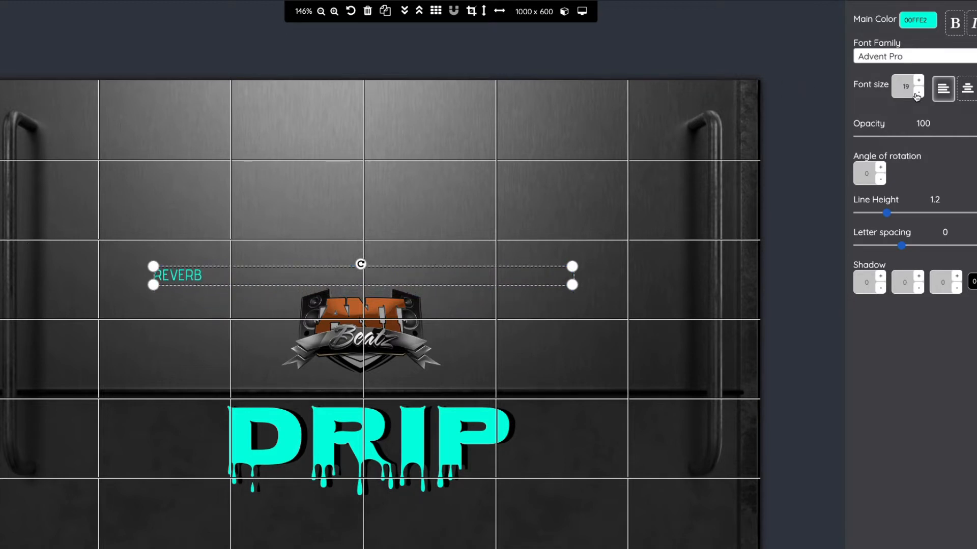
- Move the REVERB label to the canvas's upper left area, beside the top of the left door handle
double_click(177, 275)
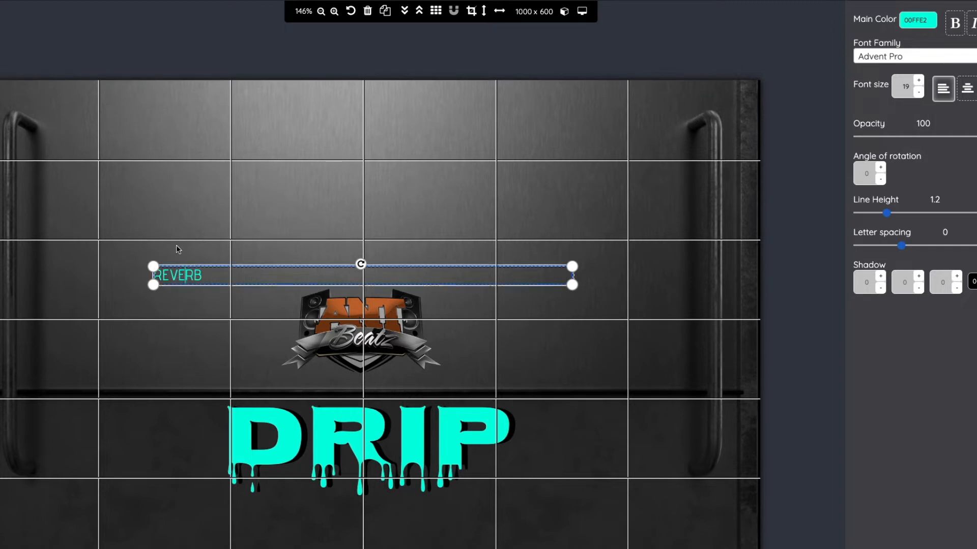
left_click(205, 249)
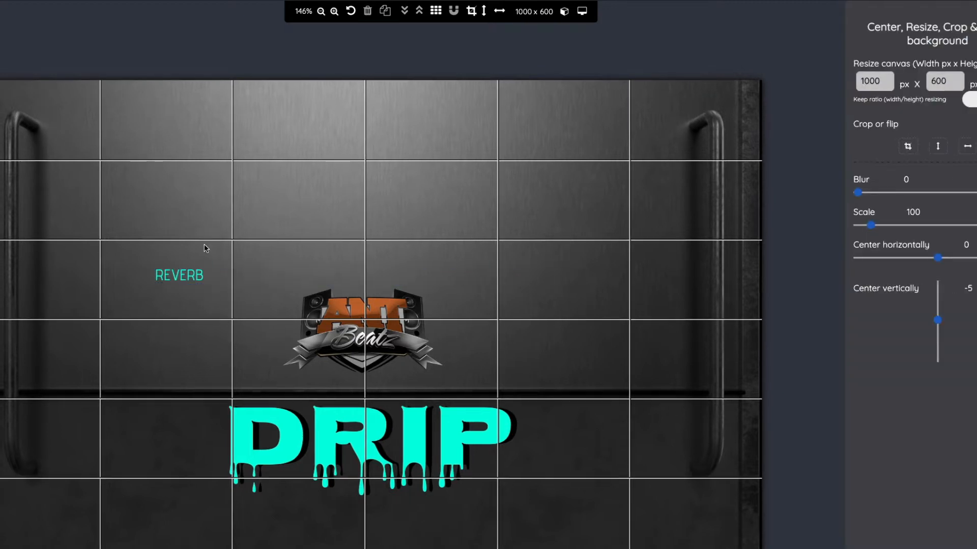
left_click(190, 276)
left_click_drag(190, 275, 115, 123)
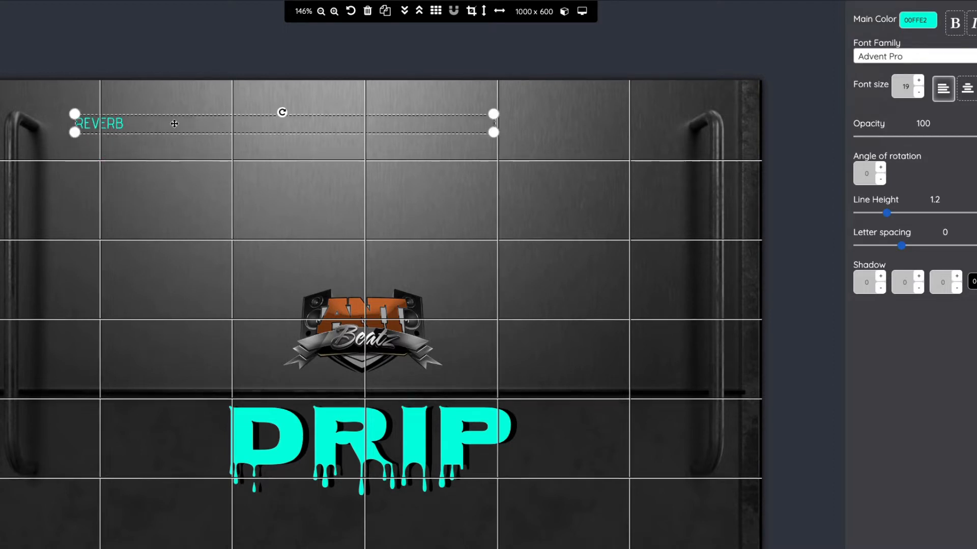
- Narrow the REVERB label's text box to fit its word, then place a duplicate beside the top of the right door handle
left_click_drag(493, 133, 131, 132)
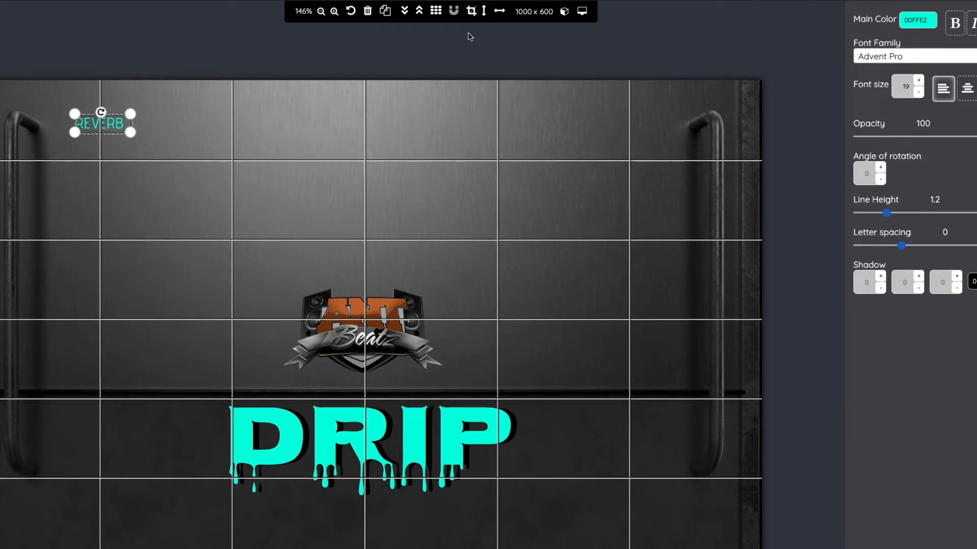
left_click(386, 17)
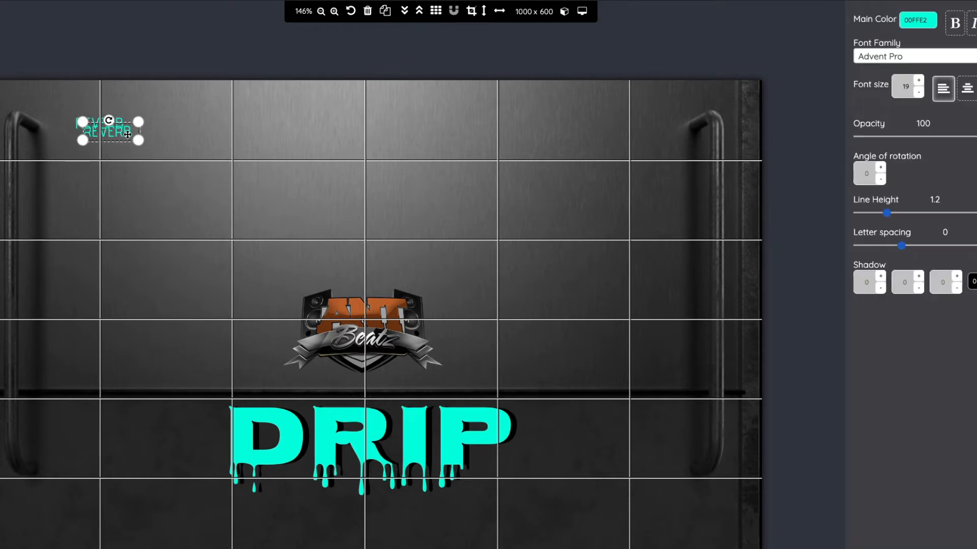
left_click_drag(128, 134, 648, 126)
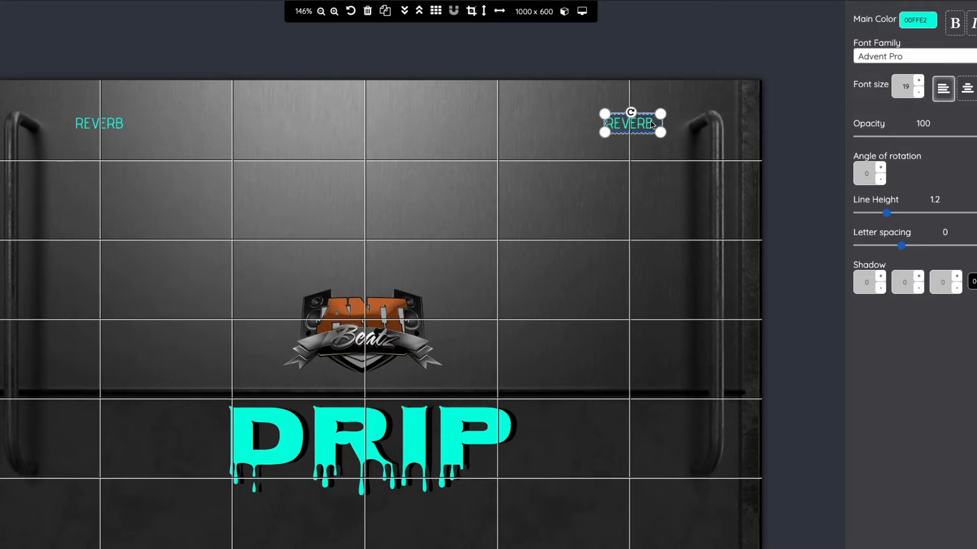
- Replace the duplicated label's text with "DELAY" and nudge it slightly toward the right door handle
key("BackSpace")
key("BackSpace")
key("BackSpace")
key("BackSpace")
key("BackSpace")
key("BackSpace")
type("DELAY")
left_click(638, 146)
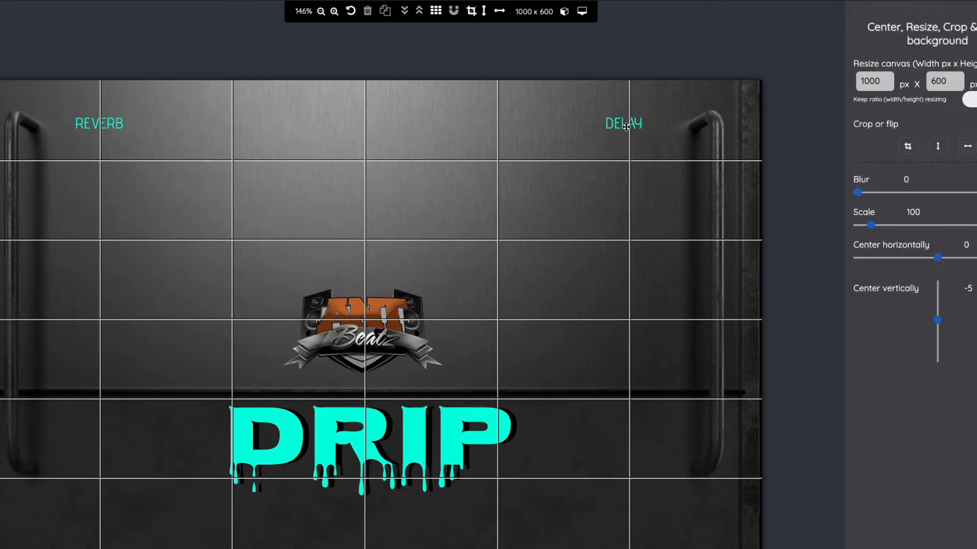
left_click_drag(627, 127, 629, 129)
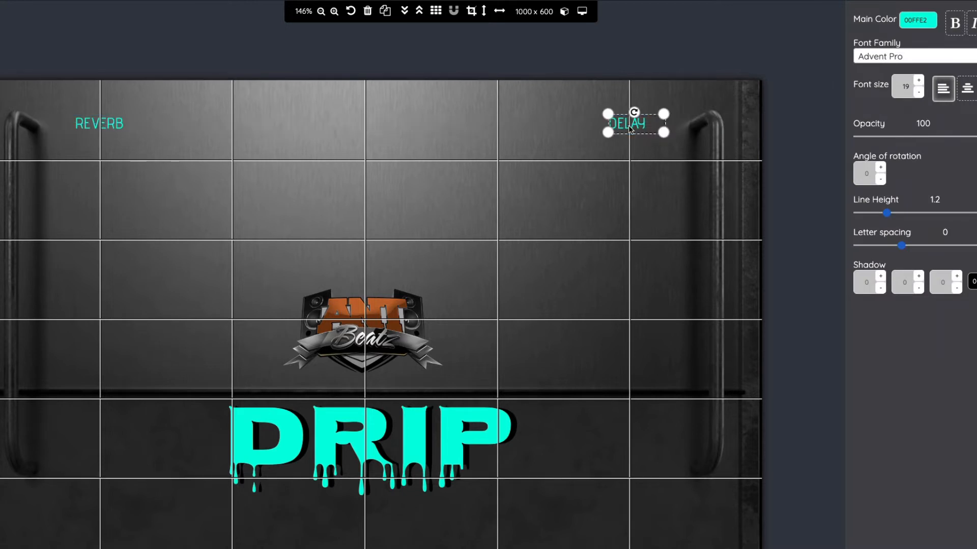
left_click(503, 189)
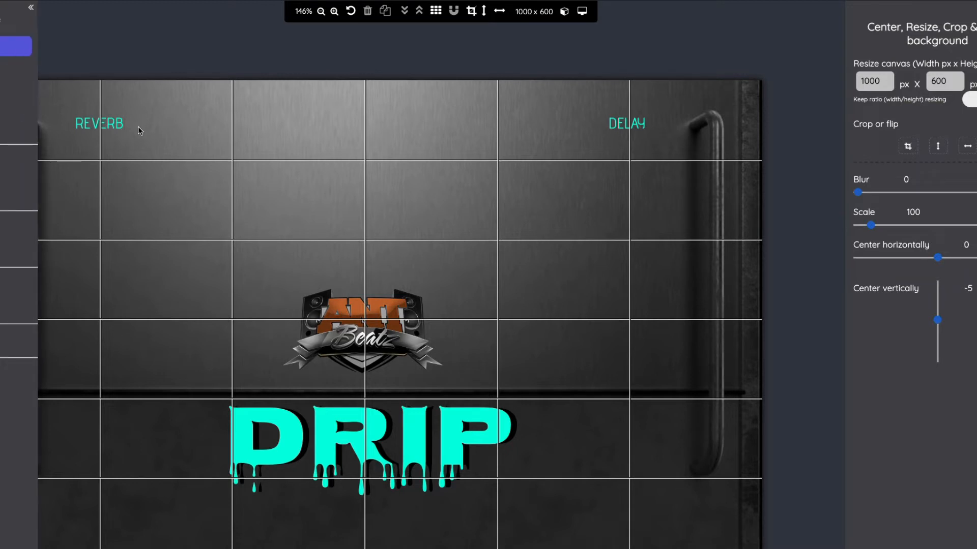
- Duplicate the REVERB label and place the copy directly below it, level with the top of the logo
left_click(119, 123)
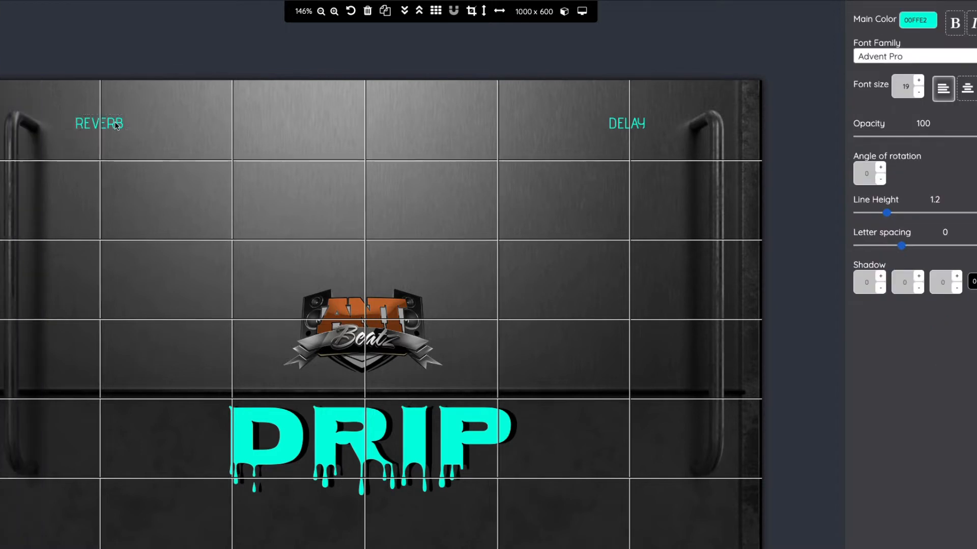
left_click(385, 10)
left_click_drag(115, 136, 106, 301)
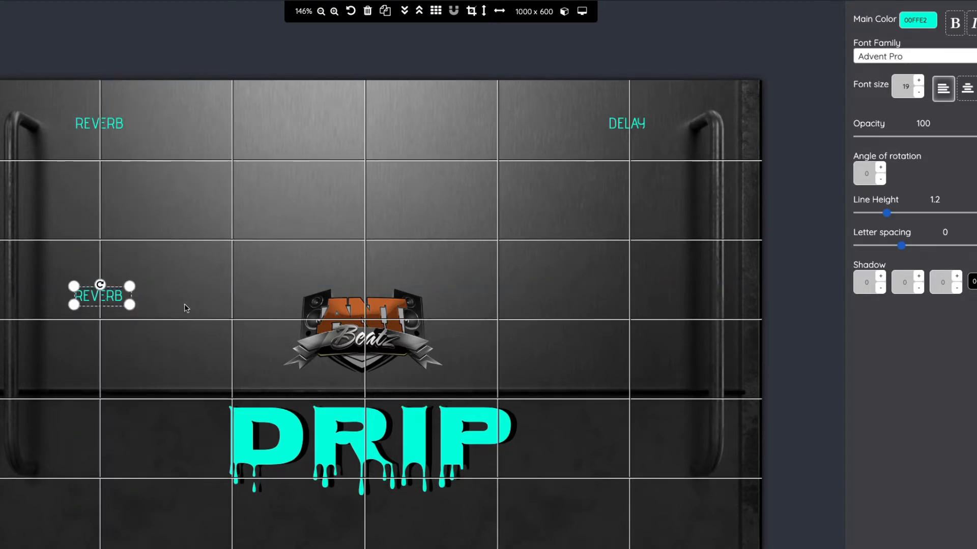
- Replace the text of the lower REVERB copy with "CHORUS"
double_click(118, 298)
key("BackSpace")
key("BackSpace")
key("BackSpace")
key("BackSpace")
key("BackSpace")
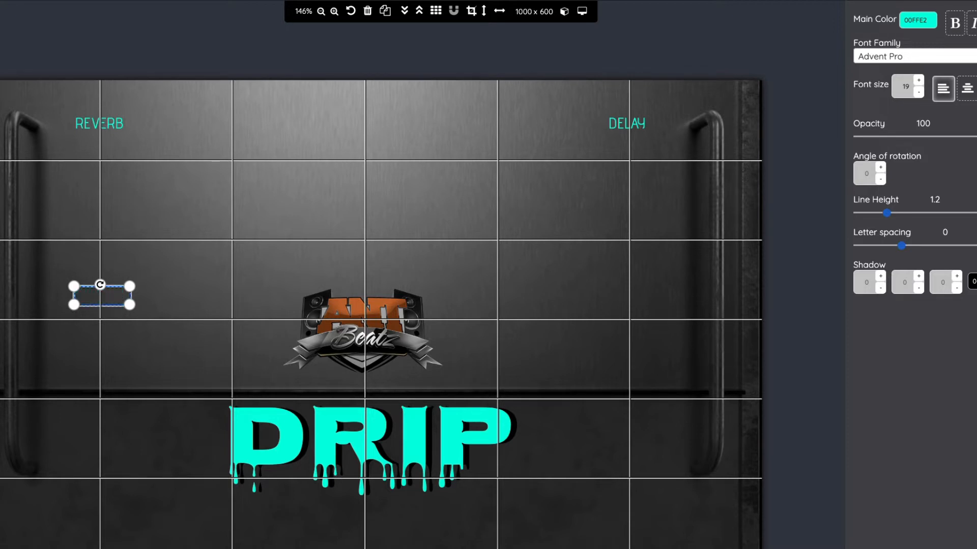
type("CHORUS")
left_click(178, 307)
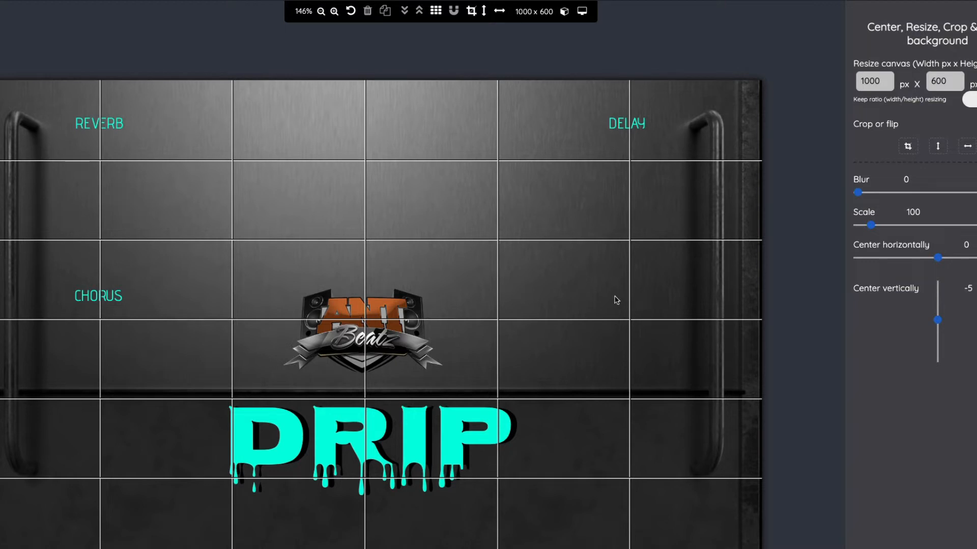
- Duplicate the CHORUS label and place the copy below DELAY, level with the original
left_click(102, 296)
left_click(378, 14)
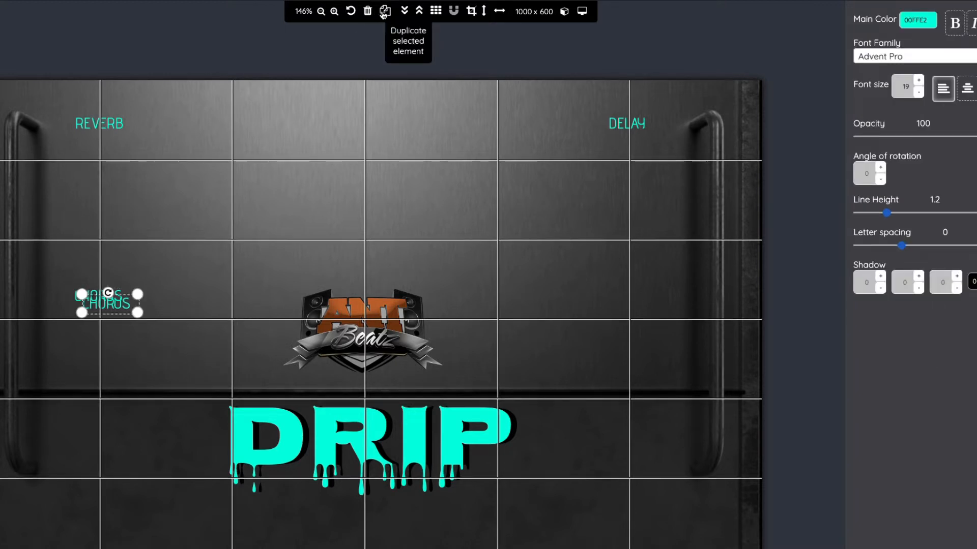
left_click_drag(127, 304, 635, 299)
- Replace the text of the CHORUS copy below DELAY with "PHASER"
double_click(654, 301)
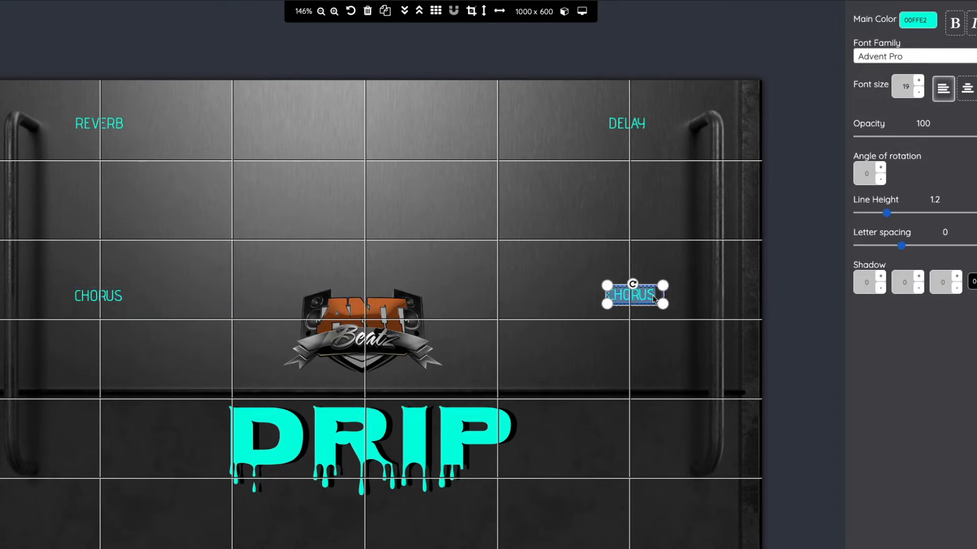
key("BackSpace")
type("PHA")
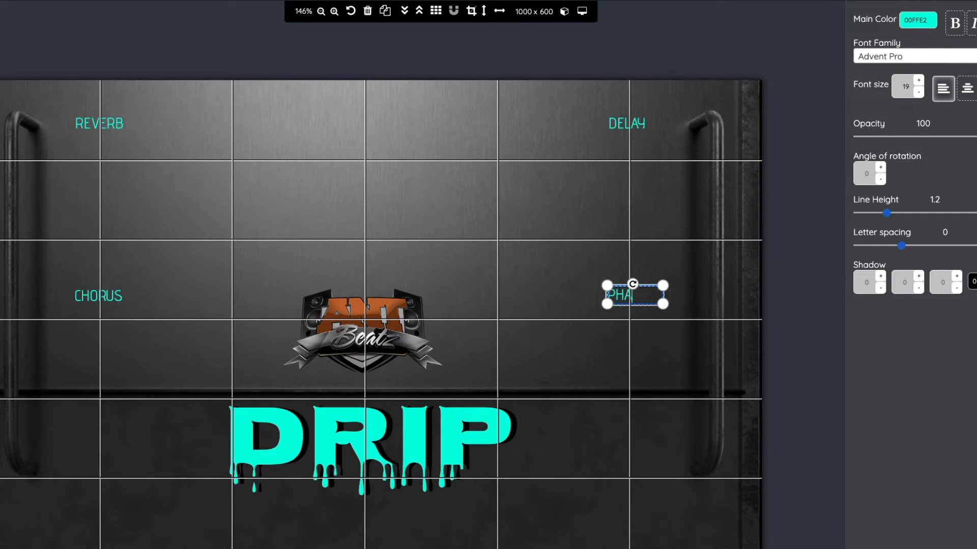
type("SER")
left_click(562, 167)
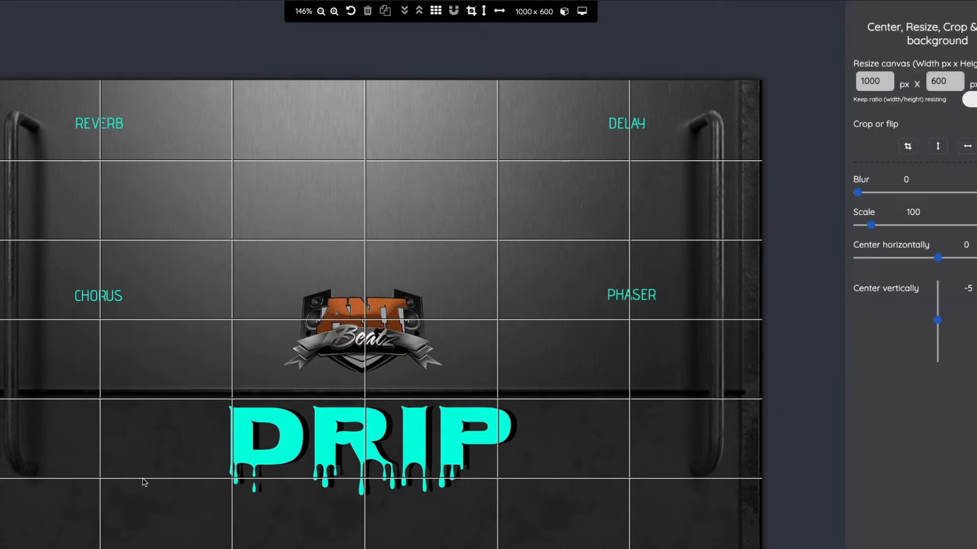
- Move the DRIP heading slightly up, closer to the logo
left_click(148, 468)
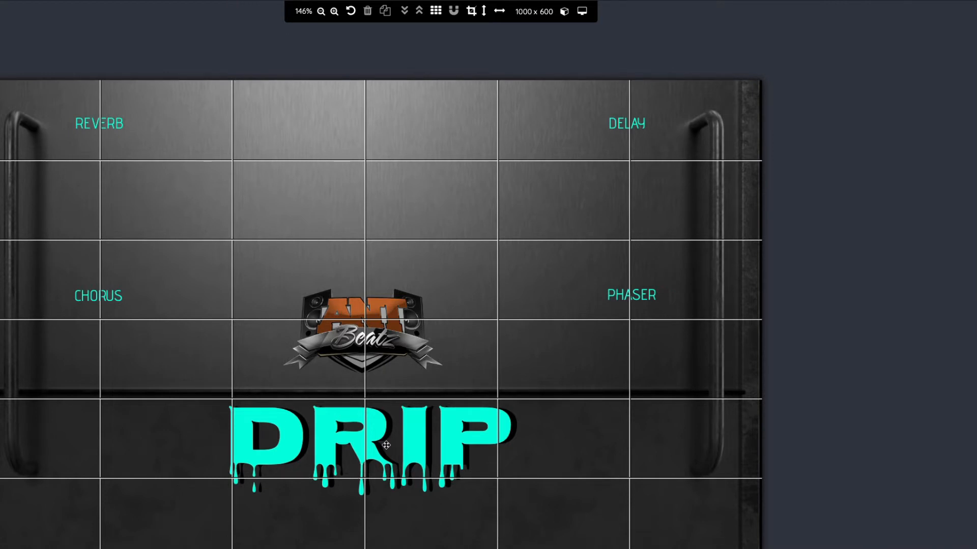
left_click_drag(371, 441, 371, 429)
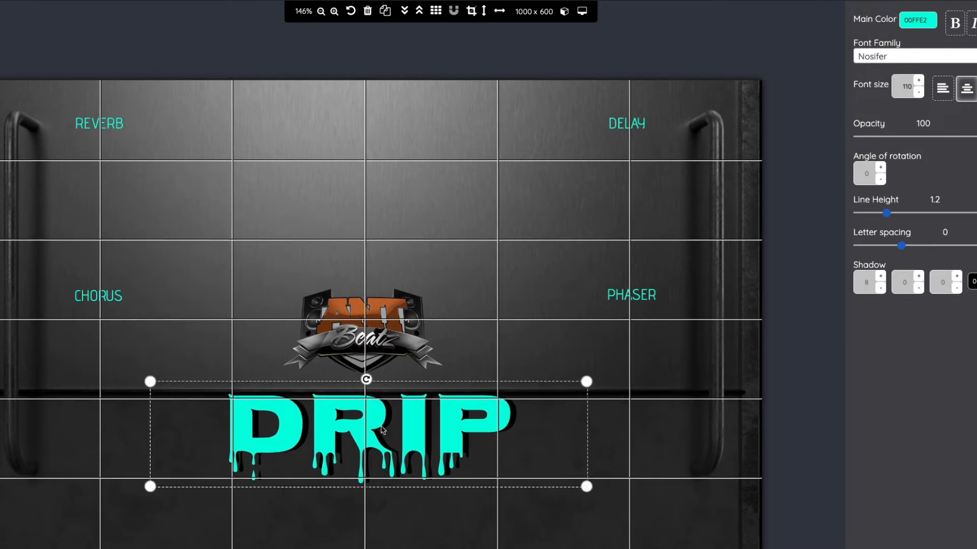
left_click(141, 509)
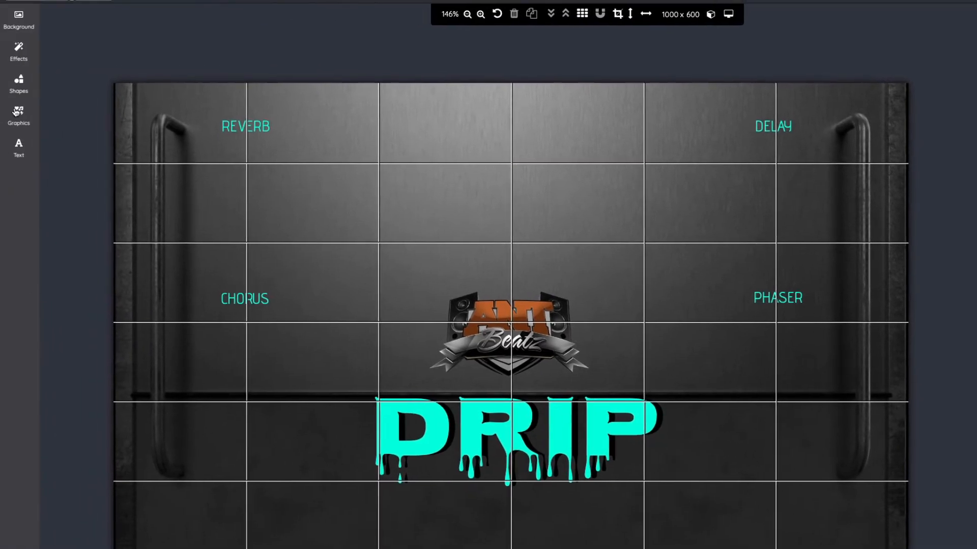
- Upload Screwhead #3.png from the Hardware Screw Bolts folder in Finder as a graphic on the canvas
left_click(20, 108)
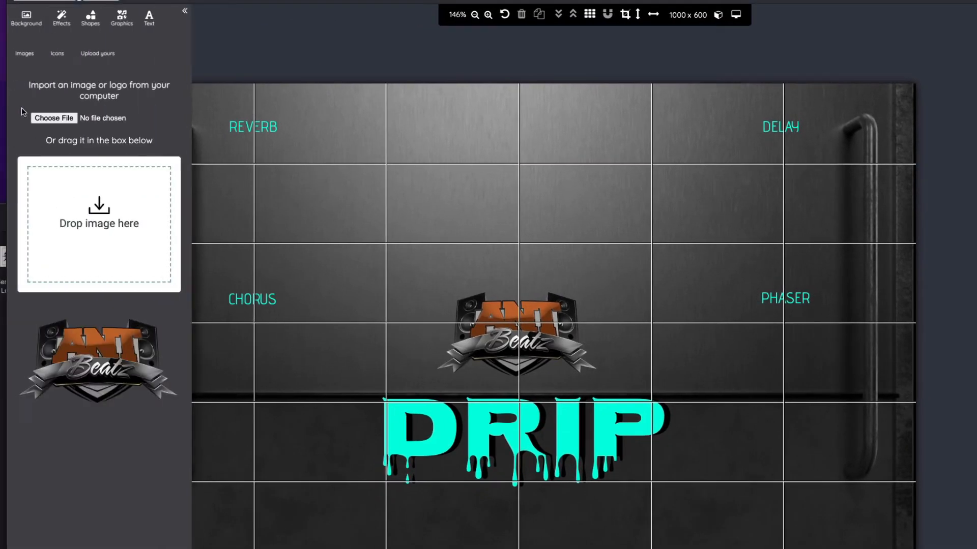
key("super+Tab")
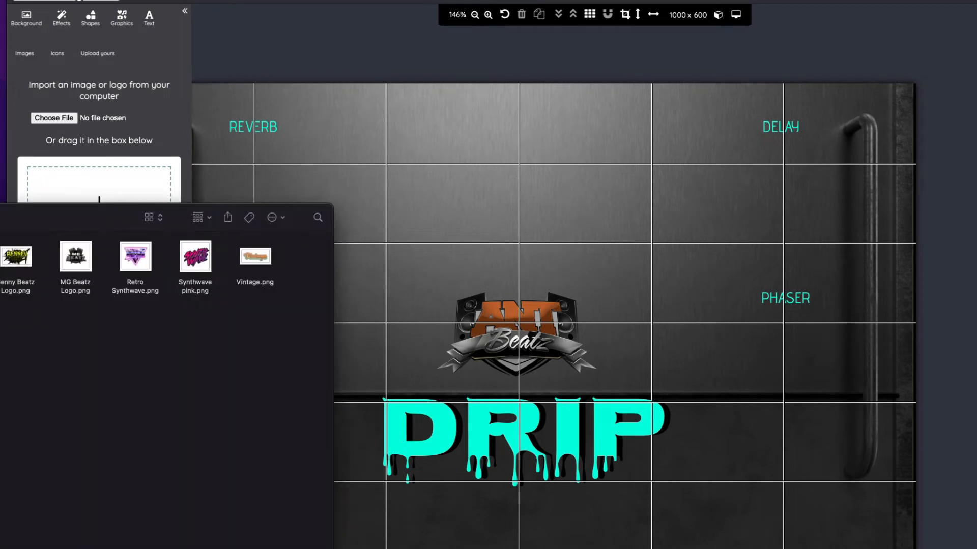
key("super+bracketleft")
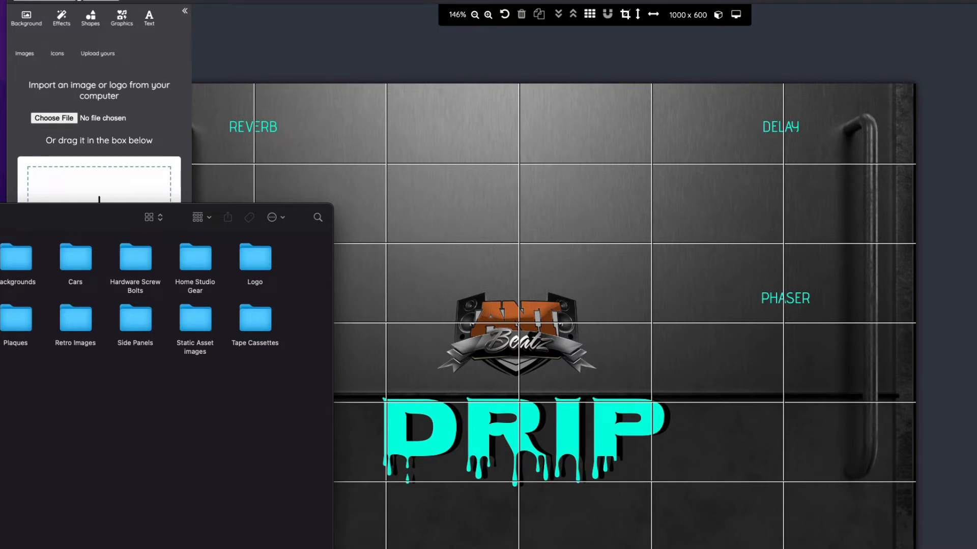
double_click(150, 269)
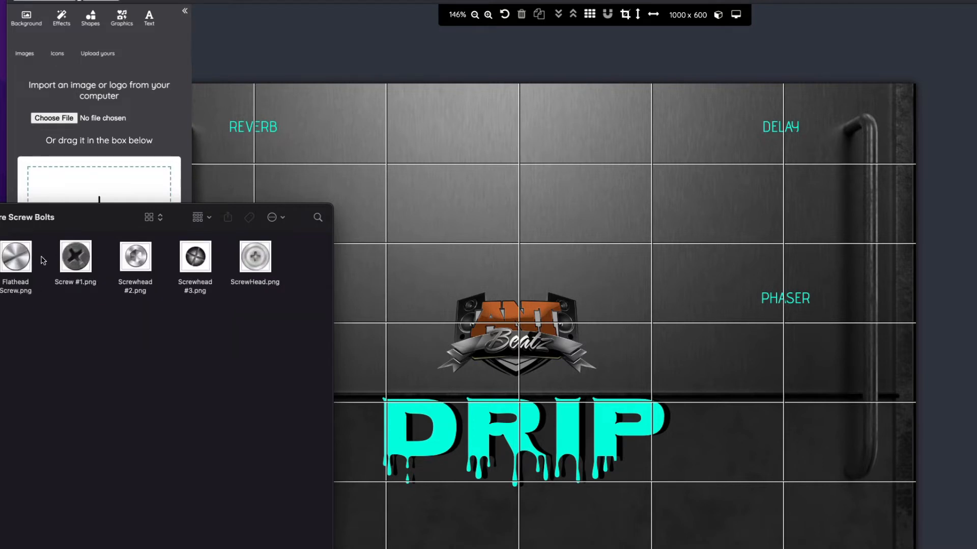
left_click(76, 263)
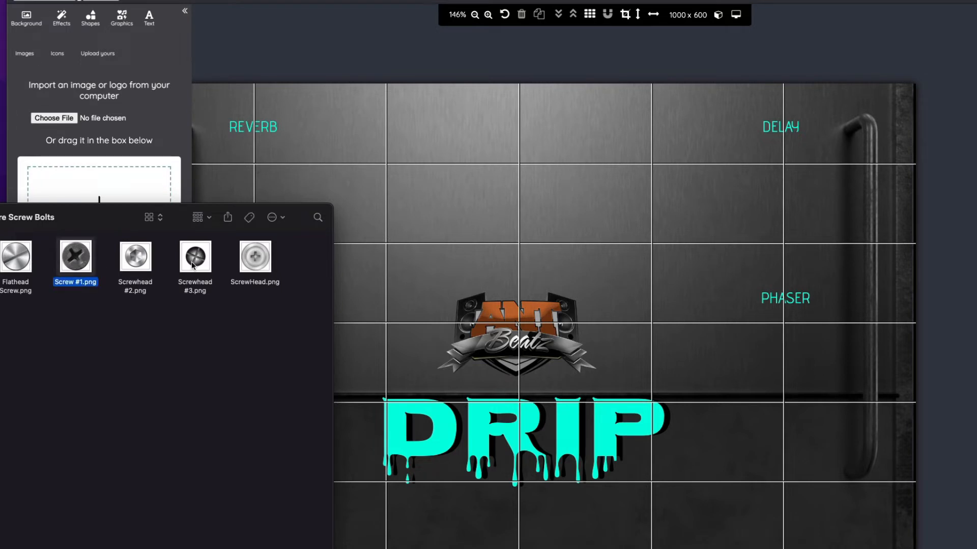
left_click(206, 262)
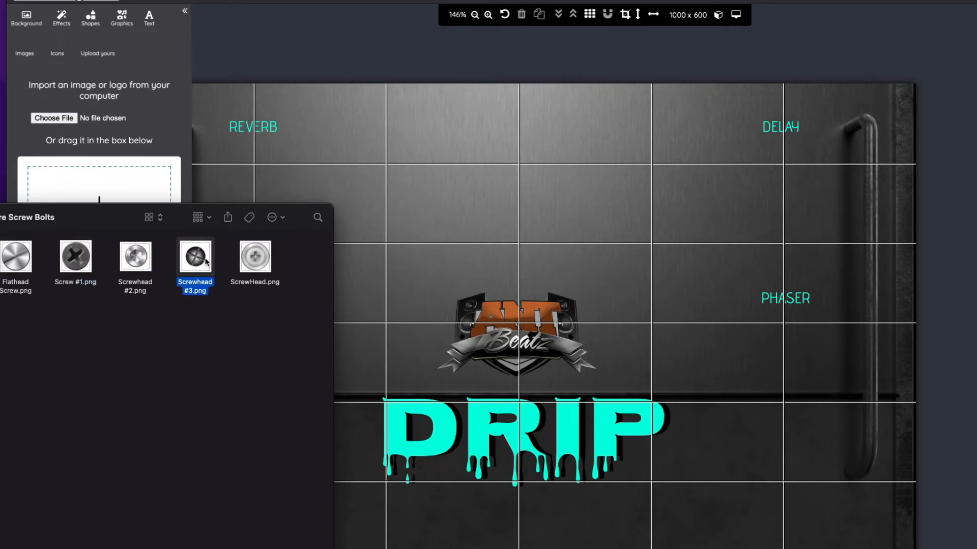
left_click_drag(202, 265, 97, 187)
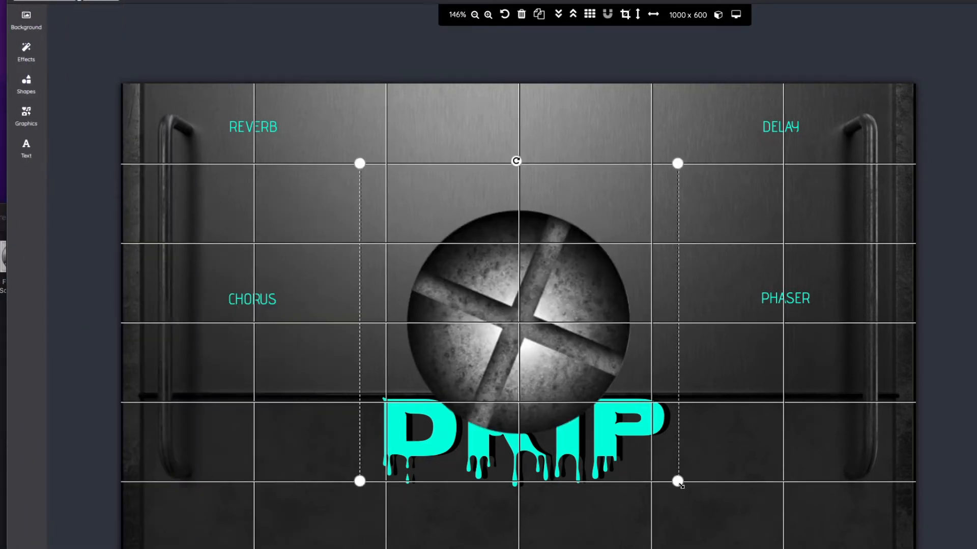
- Shrink the screw image to a tiny bolt and place it in the canvas's top-left corner
left_click_drag(677, 480, 385, 218)
left_click_drag(371, 176, 131, 100)
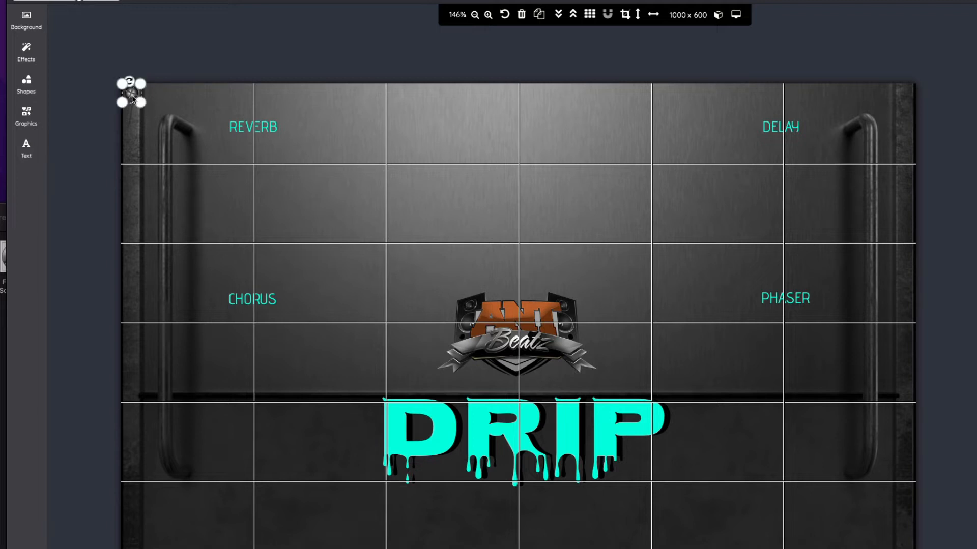
- Duplicate the small screw three times and place the copies in the canvas's bottom-left, top-right and bottom-right corners
left_click(538, 14)
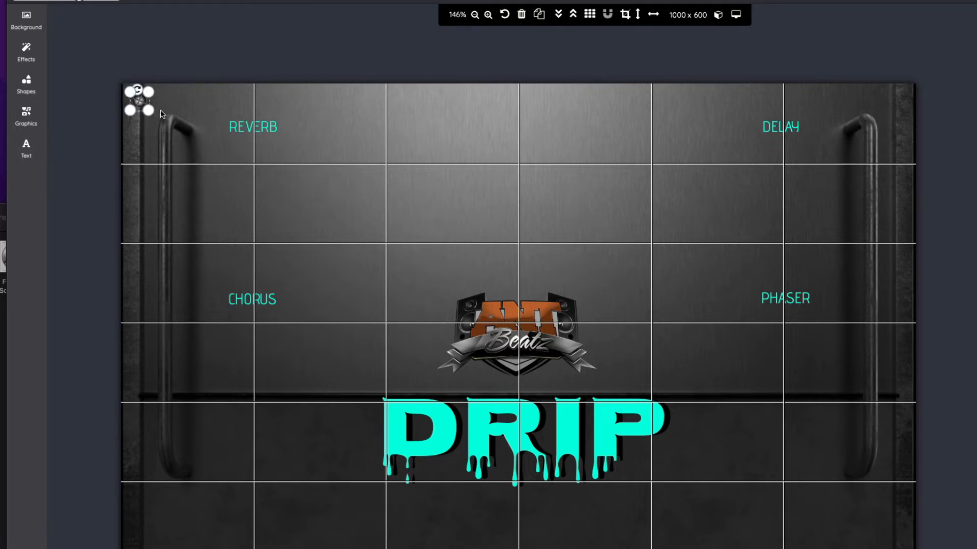
left_click_drag(141, 105, 131, 546)
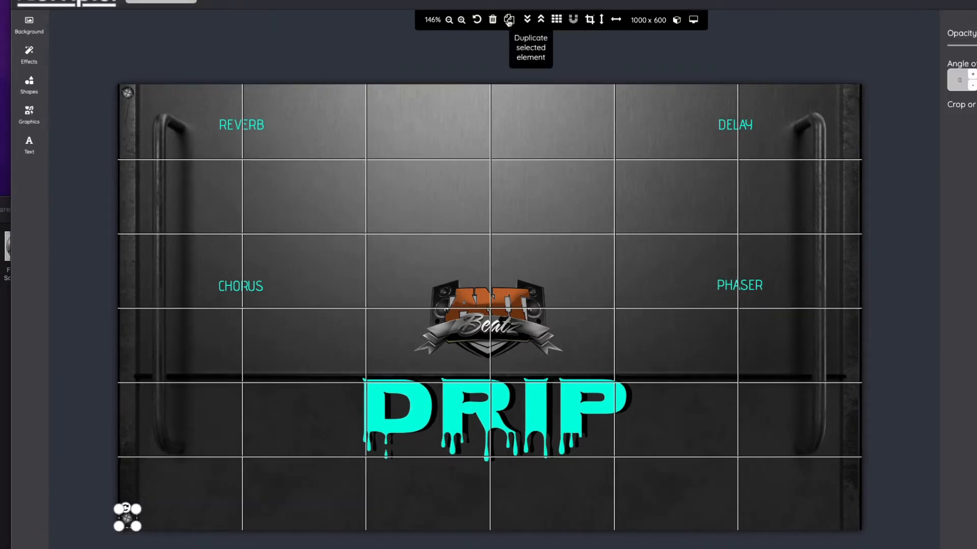
left_click(509, 20)
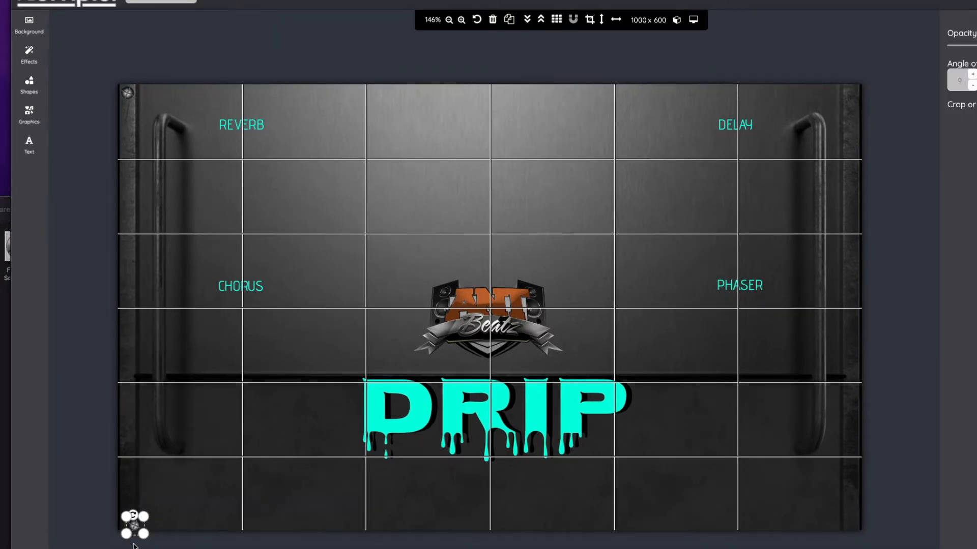
left_click_drag(136, 529, 853, 100)
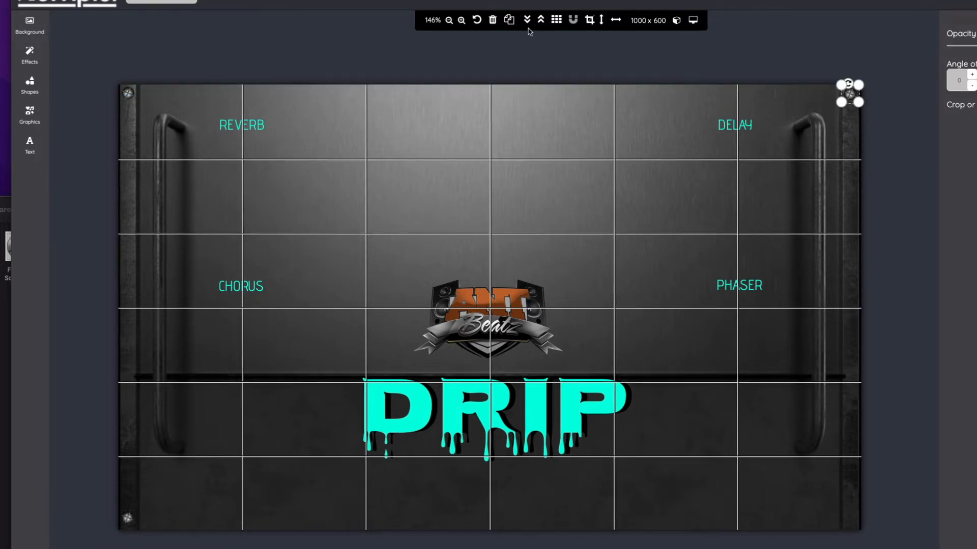
left_click(509, 20)
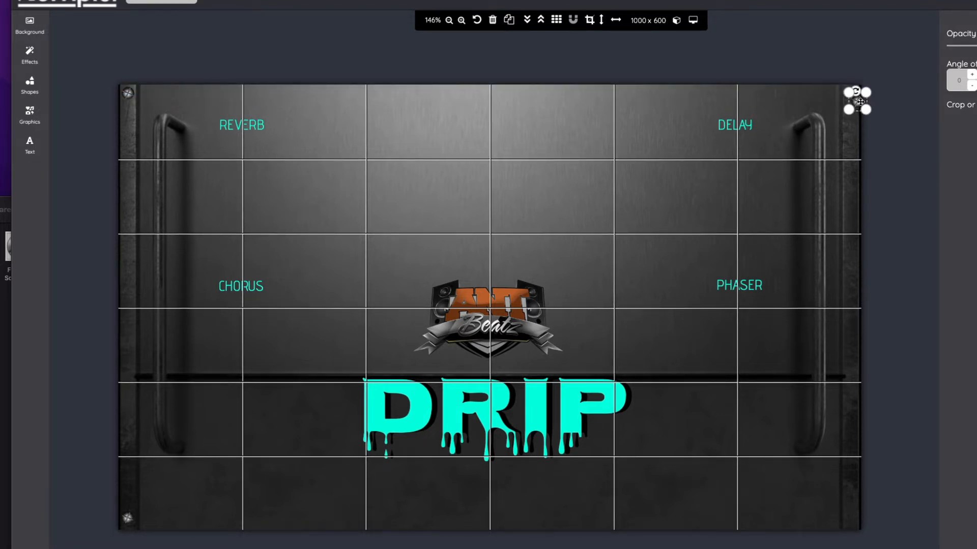
left_click_drag(859, 101, 853, 517)
left_click(888, 386)
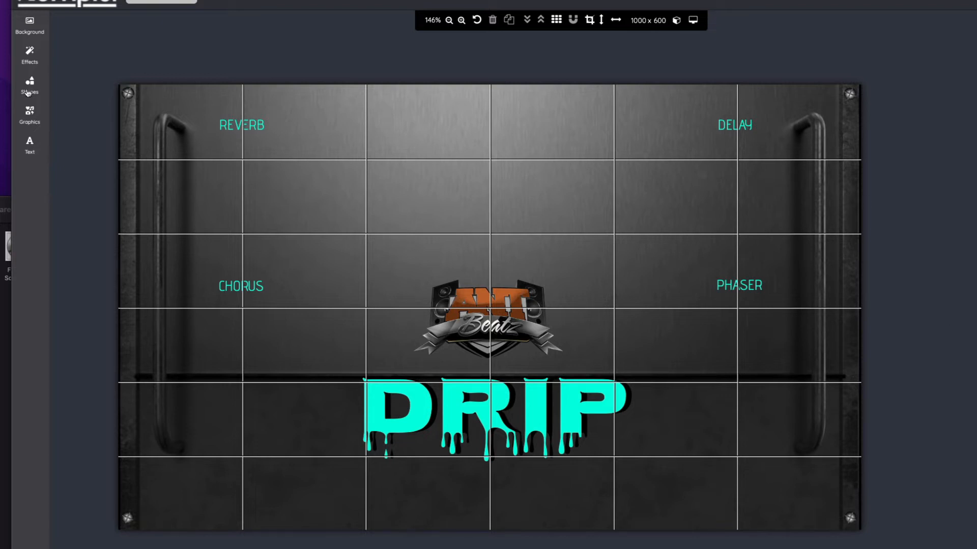
- Upload Ring Scale 02.png from the Static Asset images folder in Finder and shrink it to a small knob ring below REVERB, beside the left handle
left_click(31, 114)
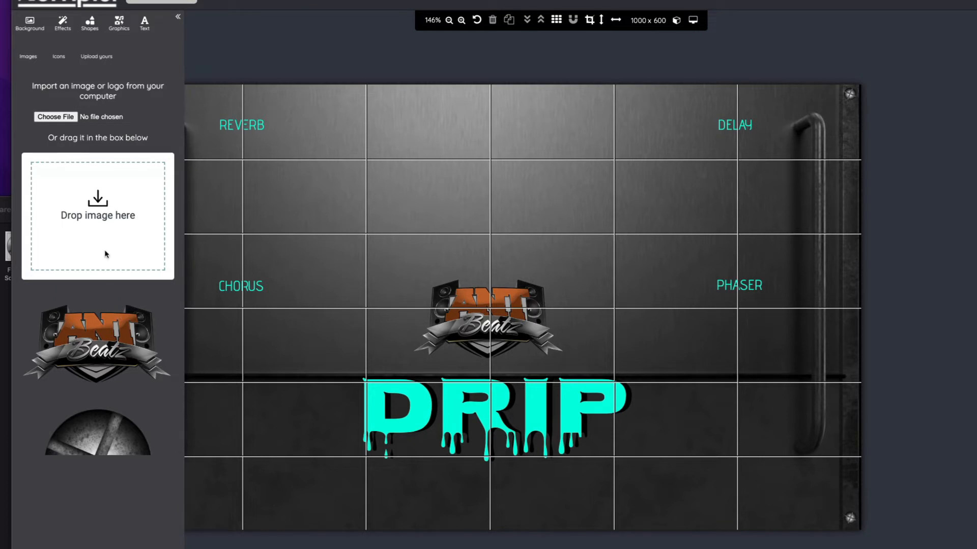
left_click(5, 325)
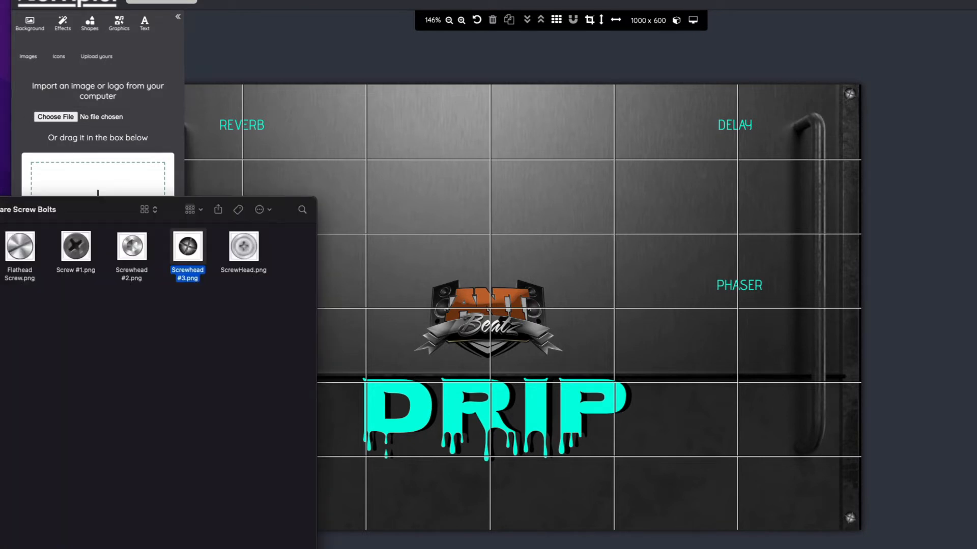
key("super+[")
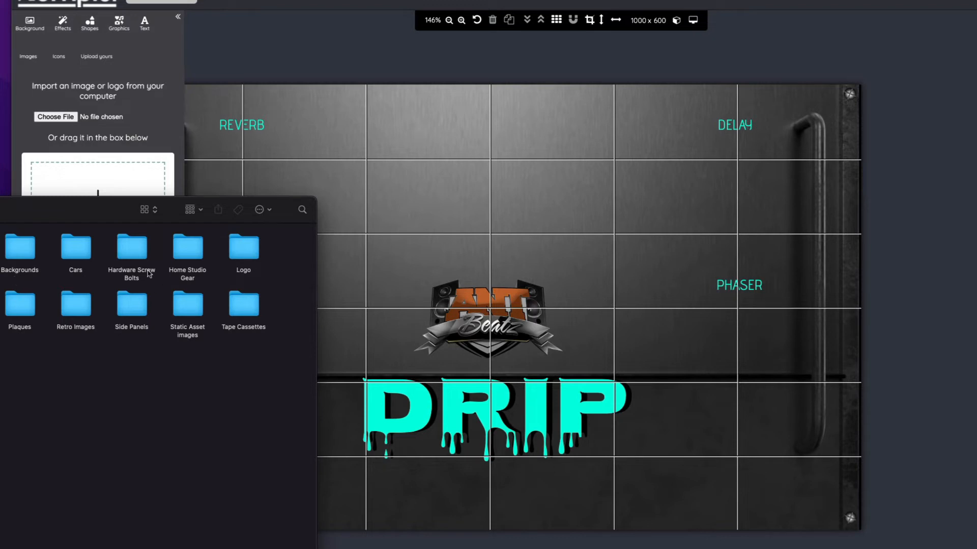
double_click(188, 305)
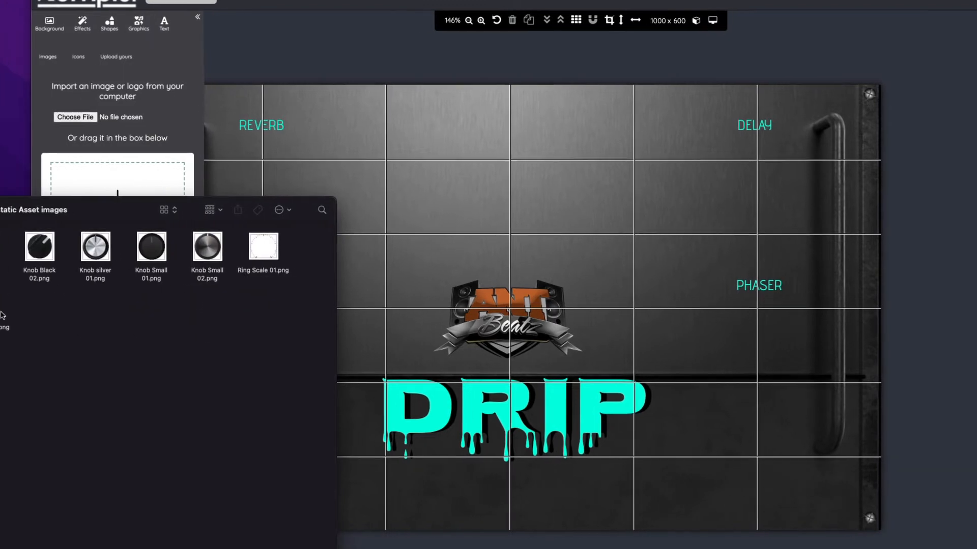
left_click(1, 308)
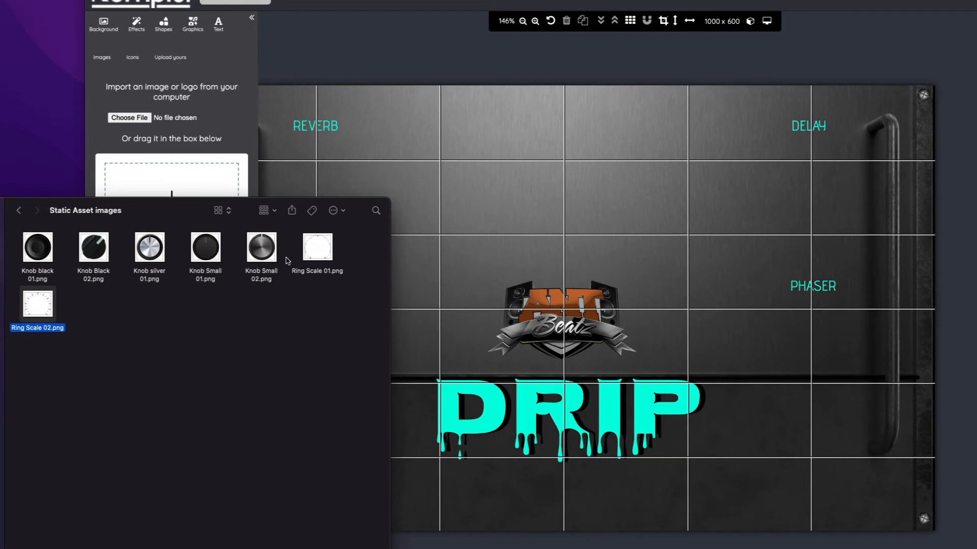
left_click_drag(44, 308, 169, 168)
left_click_drag(602, 301, 322, 156)
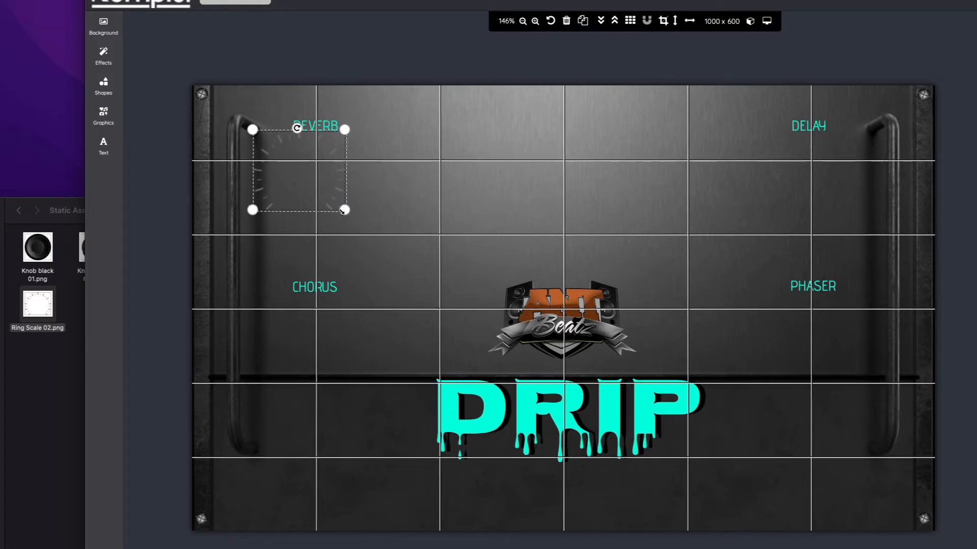
left_click_drag(343, 211, 270, 226)
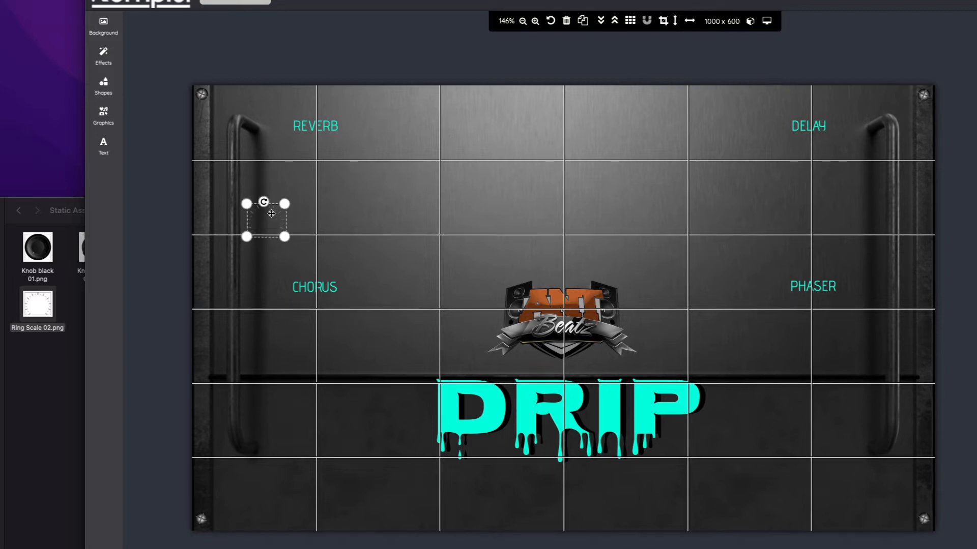
- Duplicate the small ring scale and place the copies to form rows of three rings below REVERB and below DELAY
left_click(584, 22)
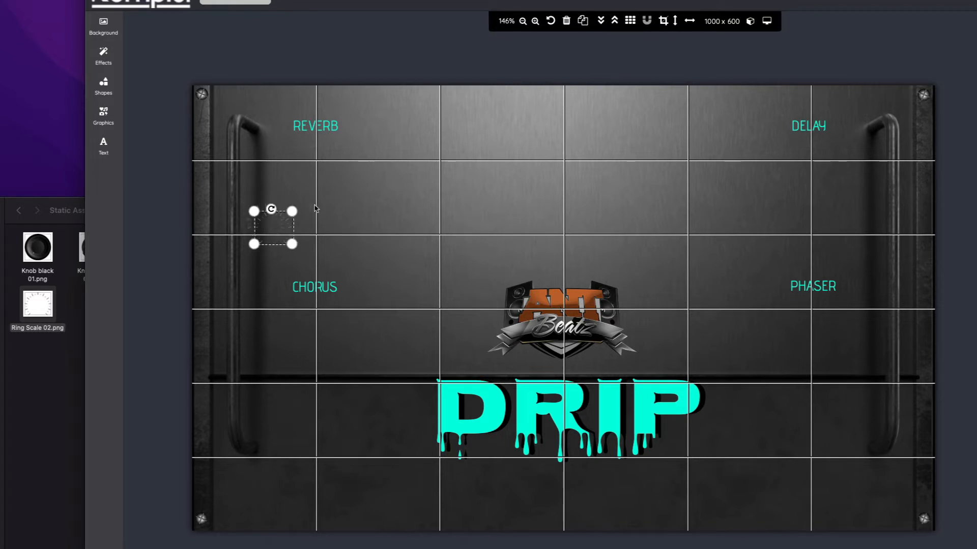
left_click_drag(275, 228, 847, 219)
left_click(583, 21)
left_click(524, 1)
left_click(524, 1)
left_click(524, 2)
- Nudge the three rings below DELAY slightly left to even out their spacing
left_click_drag(782, 209, 775, 207)
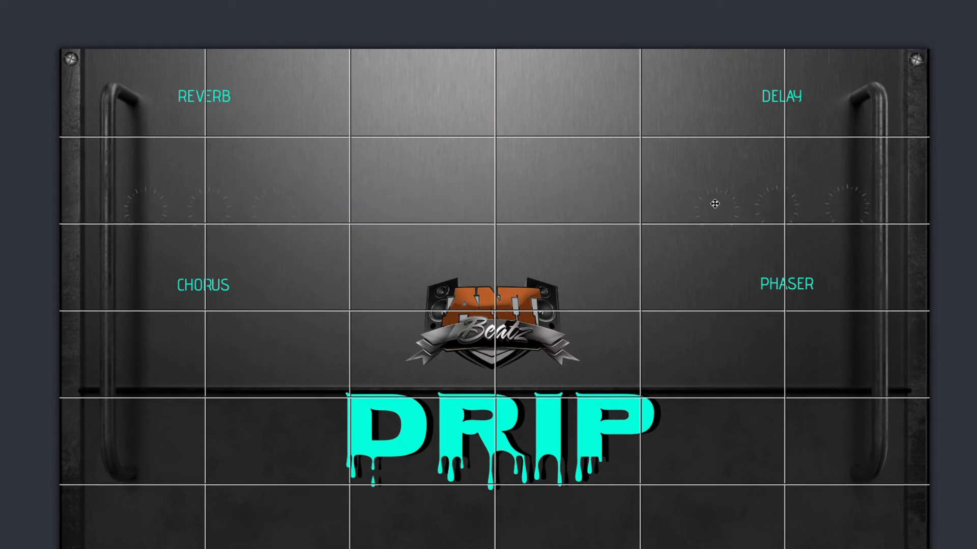
left_click_drag(714, 203, 709, 203)
left_click_drag(844, 208, 840, 208)
left_click(712, 246)
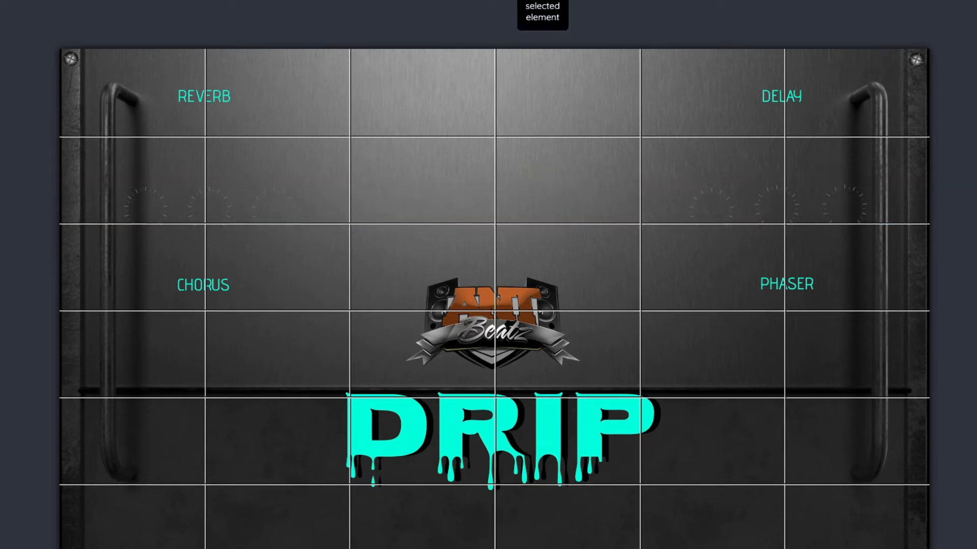
- Duplicate the ring scale three times and align the copies in a level row below CHORUS
left_click(830, 204)
key("ctrl+d")
left_click_drag(863, 218, 288, 384)
left_click(543, 1)
left_click(218, 392)
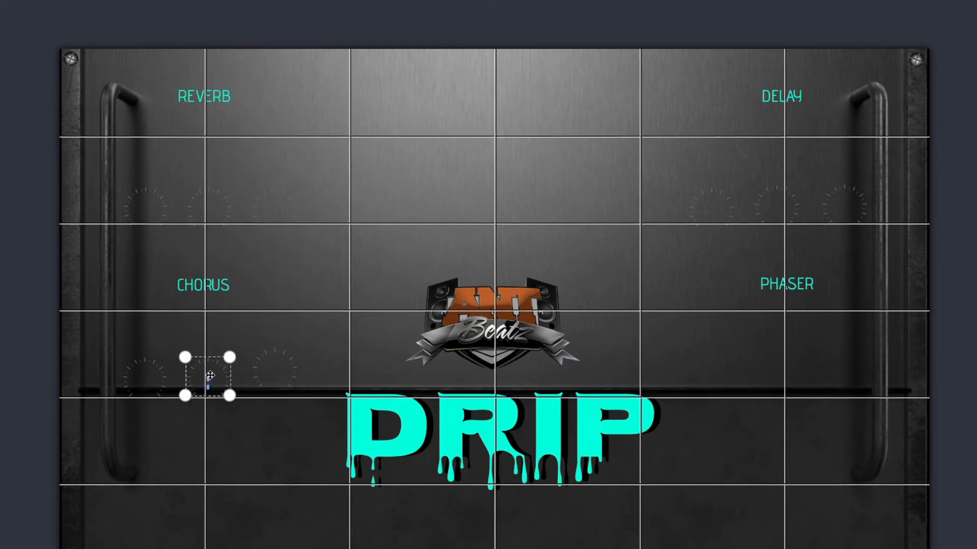
left_click_drag(217, 379, 211, 366)
left_click(136, 383)
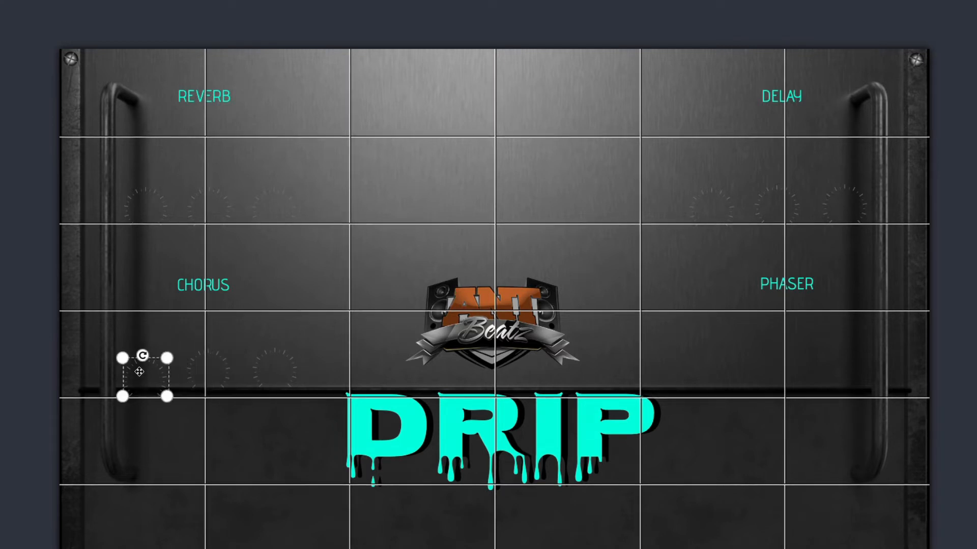
left_click_drag(136, 383, 137, 376)
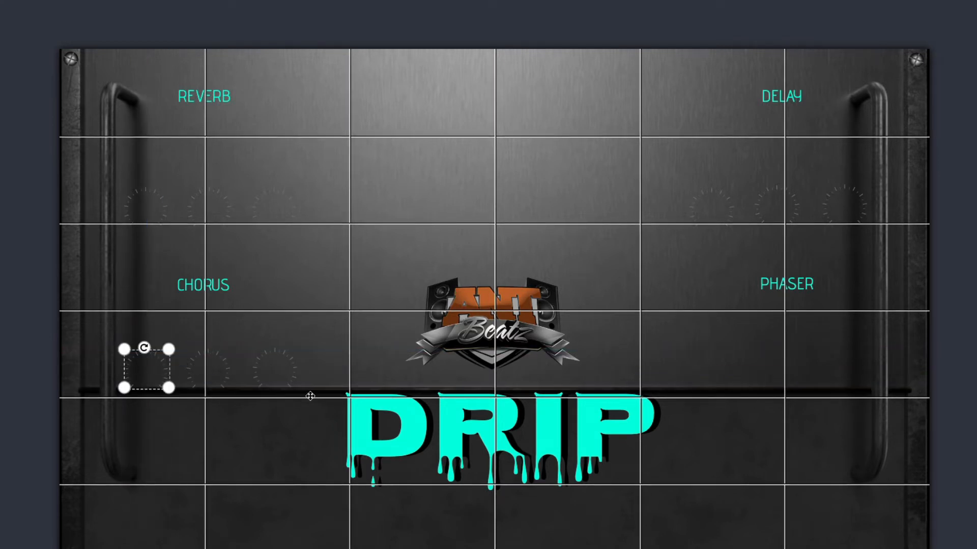
- Duplicate the ring scale three more times and place the copies in a row below PHASER
left_click(360, 216)
left_click_drag(736, 379, 852, 376)
left_click(541, 2)
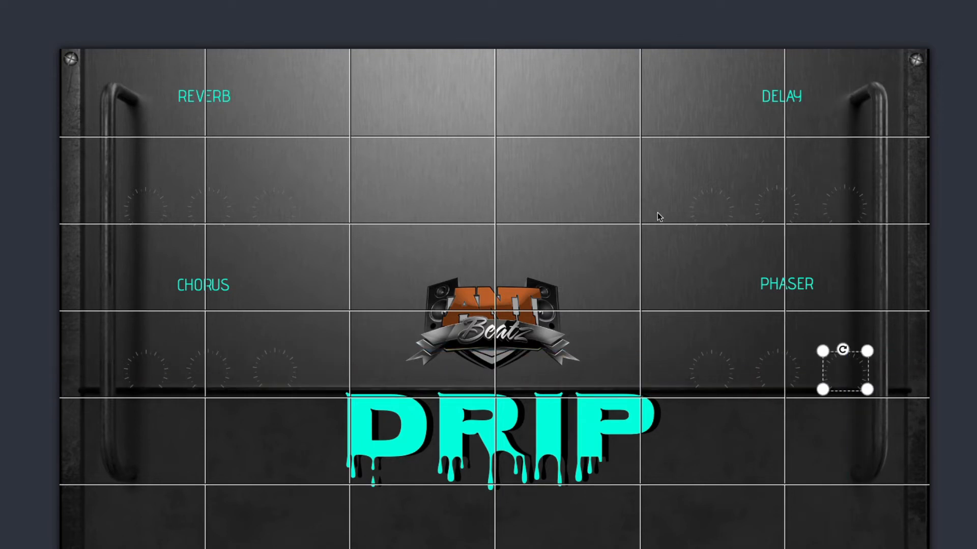
- Nudge the logo and the DRIP heading slightly down and to the right
left_click(504, 437)
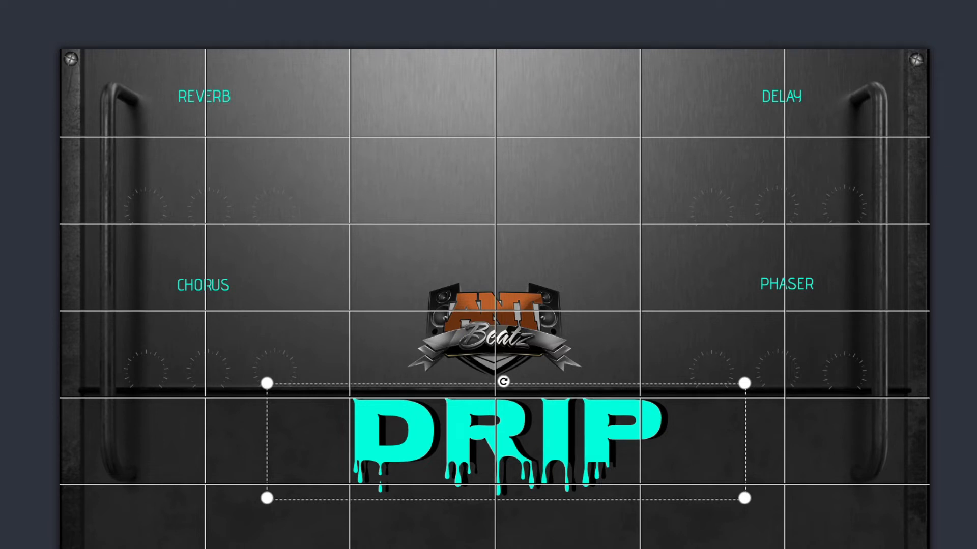
- Look over the knob images in the Static Asset images folder in Finder and return to the design
key("super+Tab")
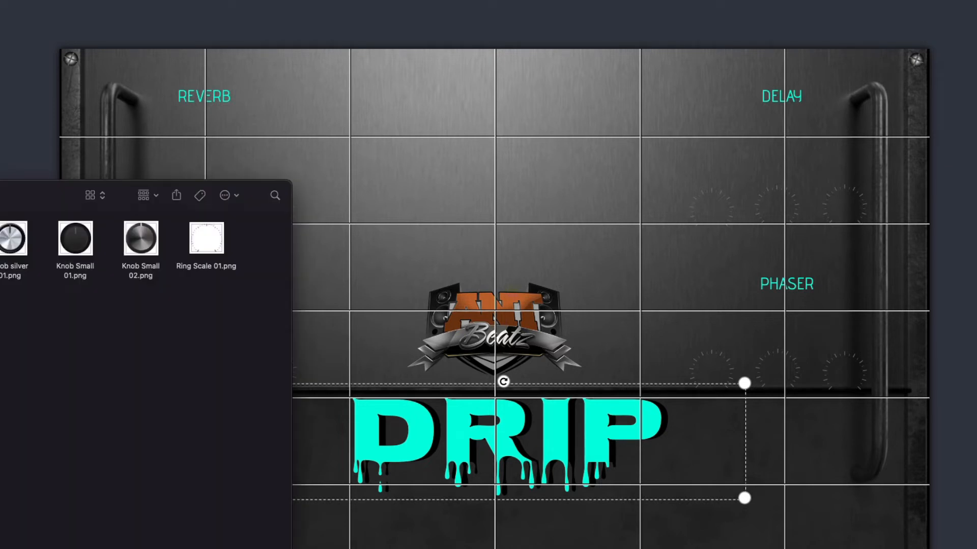
left_click_drag(19, 206, 0, 222)
left_click(777, 545)
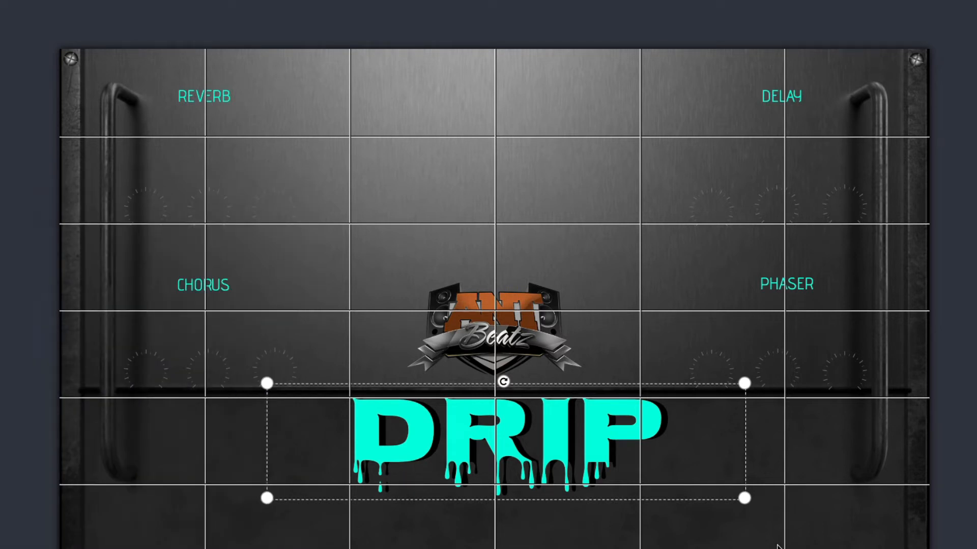
- Deselect the DRIP heading and hide the grid over the canvas
left_click(565, 541)
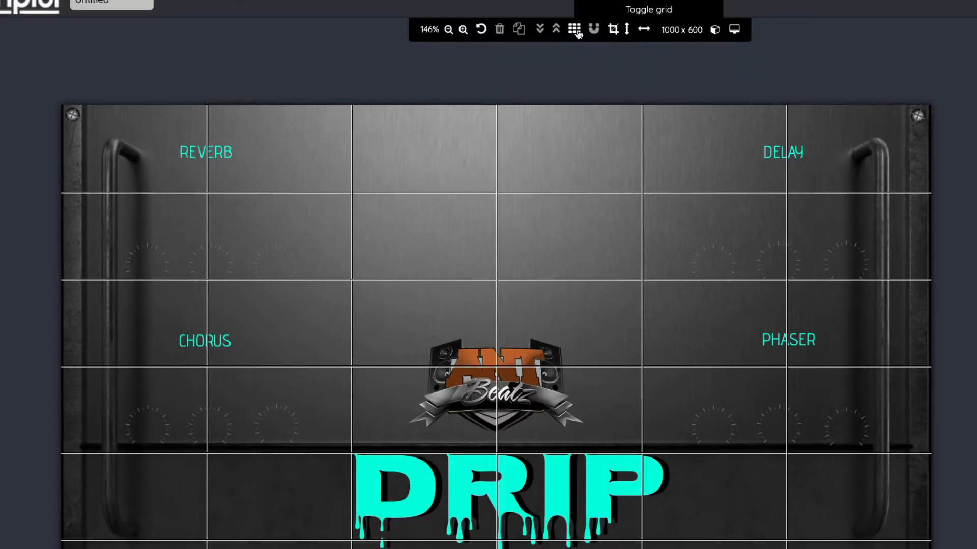
left_click(576, 32)
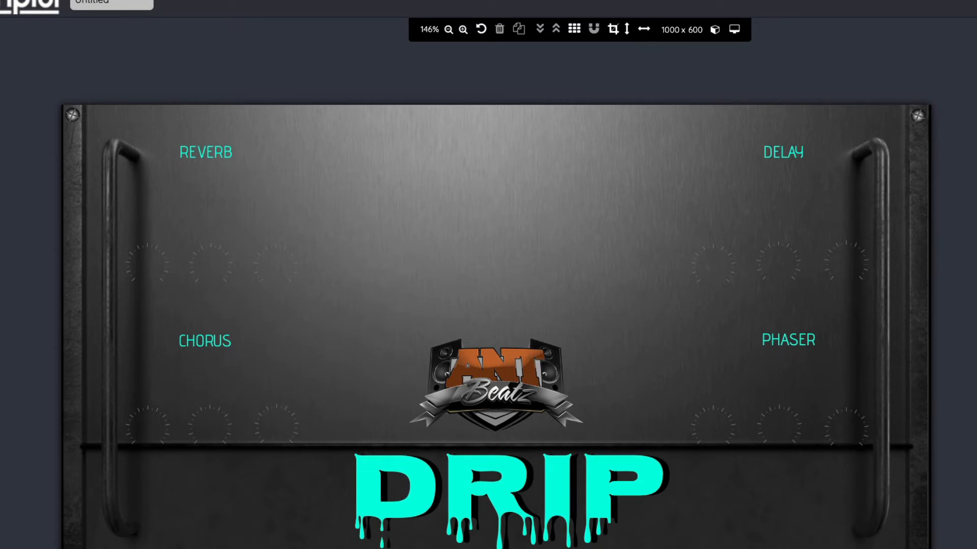
left_click(712, 30)
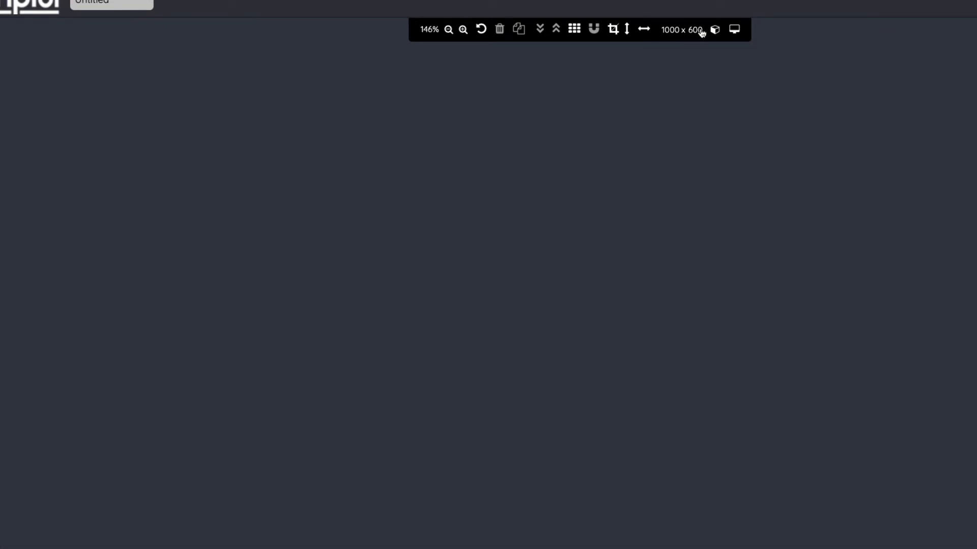
left_click(711, 32)
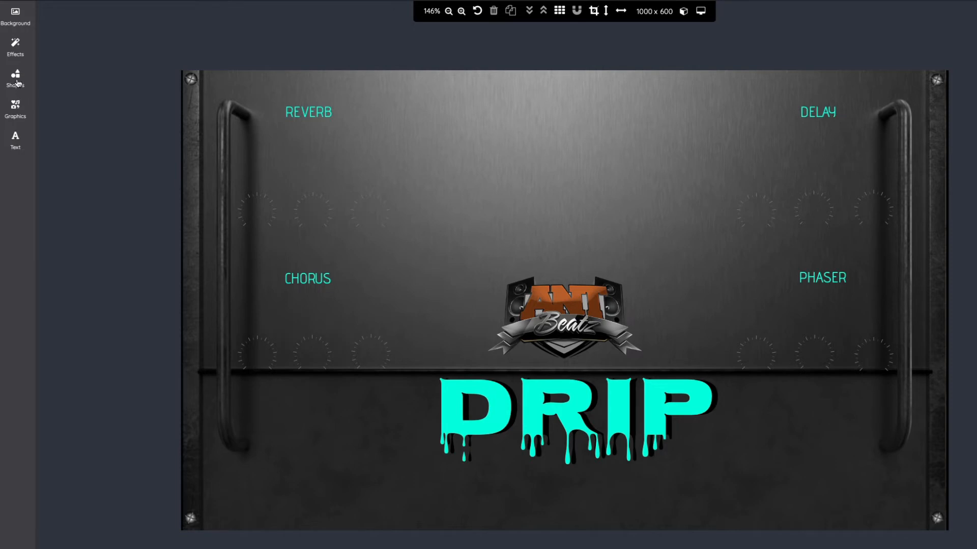
- Add a filled pill shape, move it to the canvas's upper middle and reshape it into a longer, slimmer bar
left_click(16, 81)
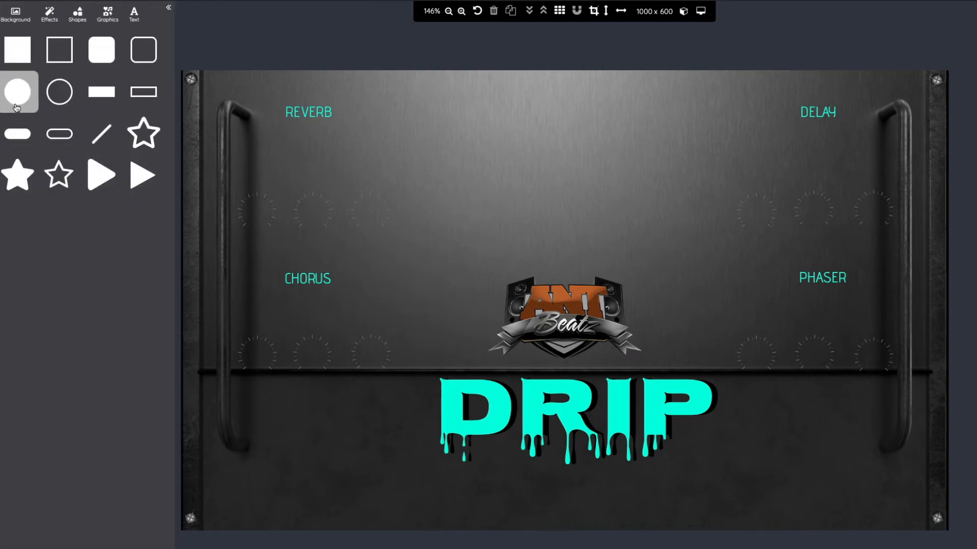
left_click(18, 133)
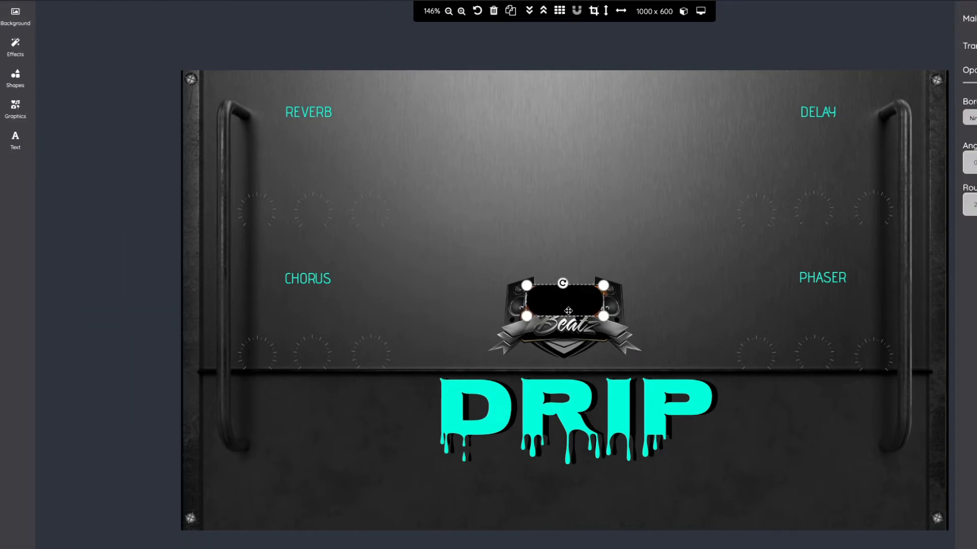
left_click_drag(569, 309, 573, 128)
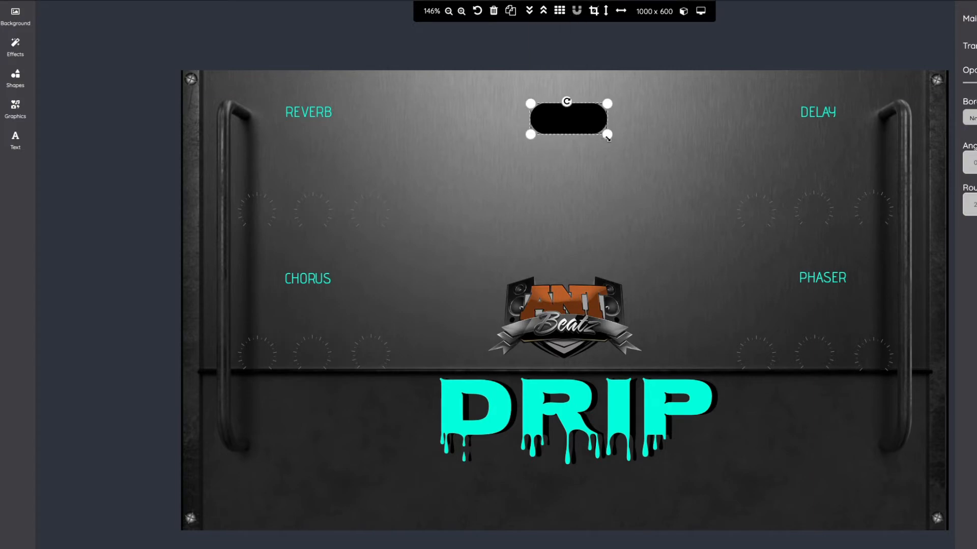
left_click_drag(607, 135, 592, 117)
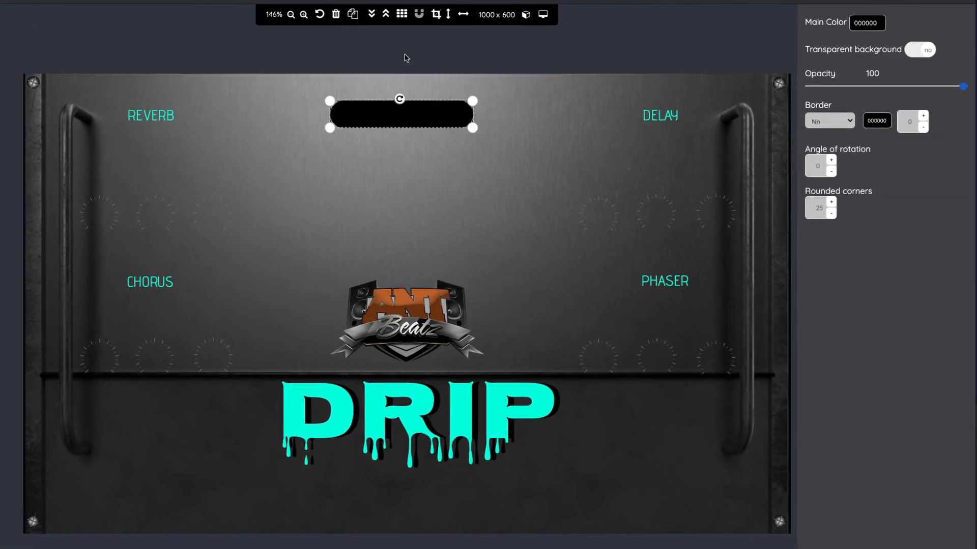
- Set the pill-shaped bar's main color to 00FADD and nudge it slightly to the right
left_click(879, 27)
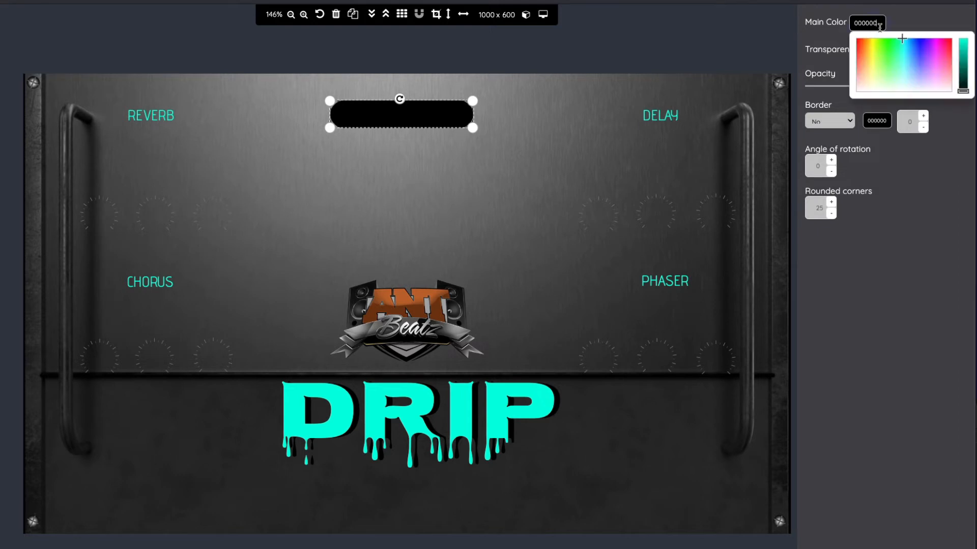
left_click_drag(964, 48, 963, 40)
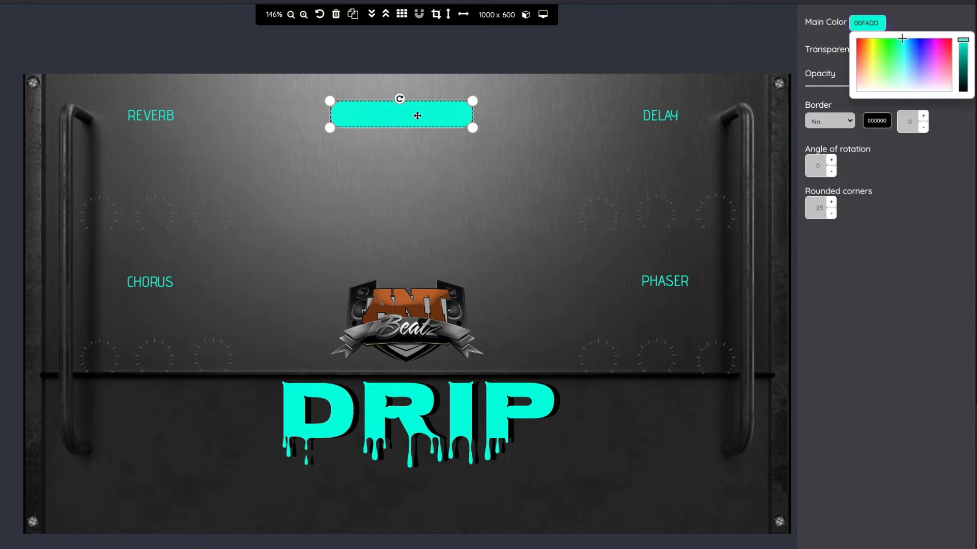
left_click_drag(417, 116, 418, 115)
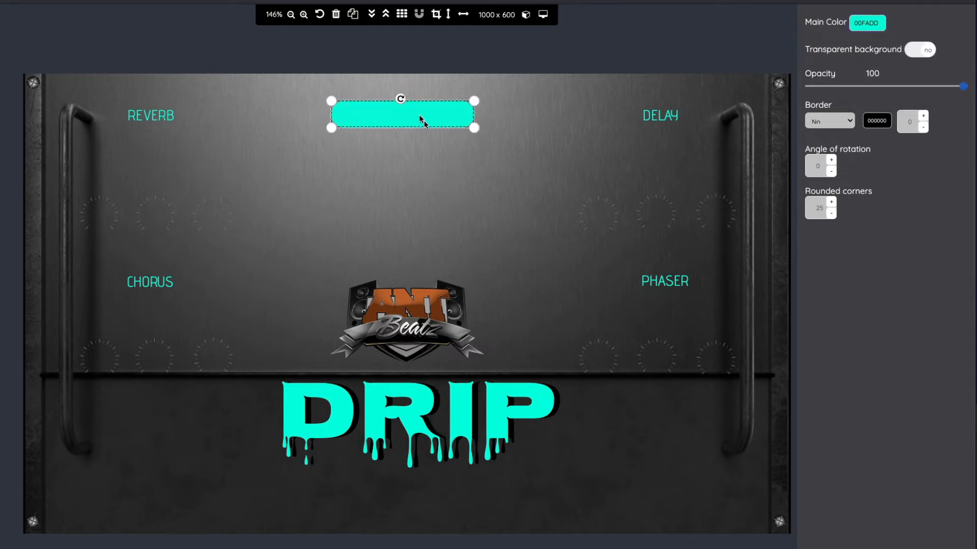
left_click(459, 191)
- Use the grid to move the turquoise bar slightly up and closer to the vertical centre line, then hide the grid
left_click(402, 14)
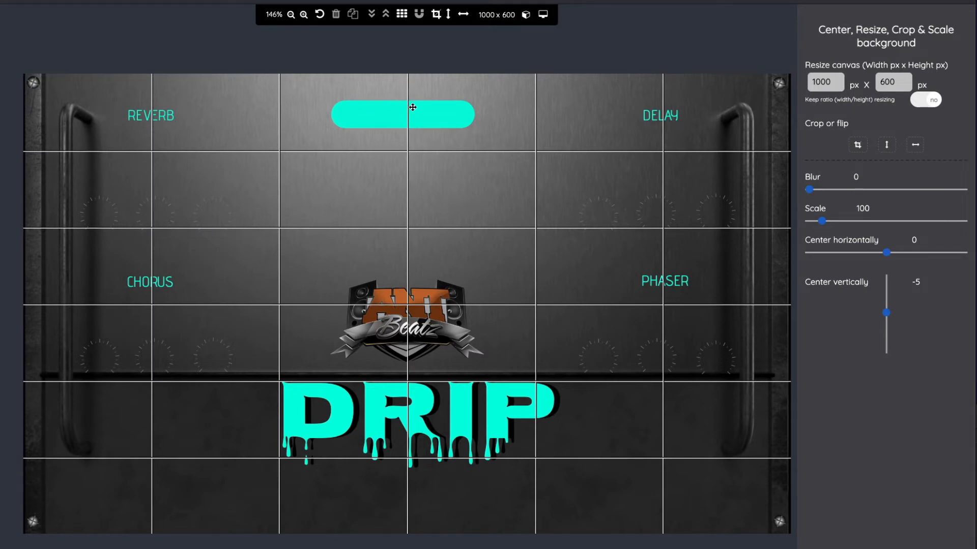
left_click_drag(412, 107, 415, 98)
left_click(469, 169)
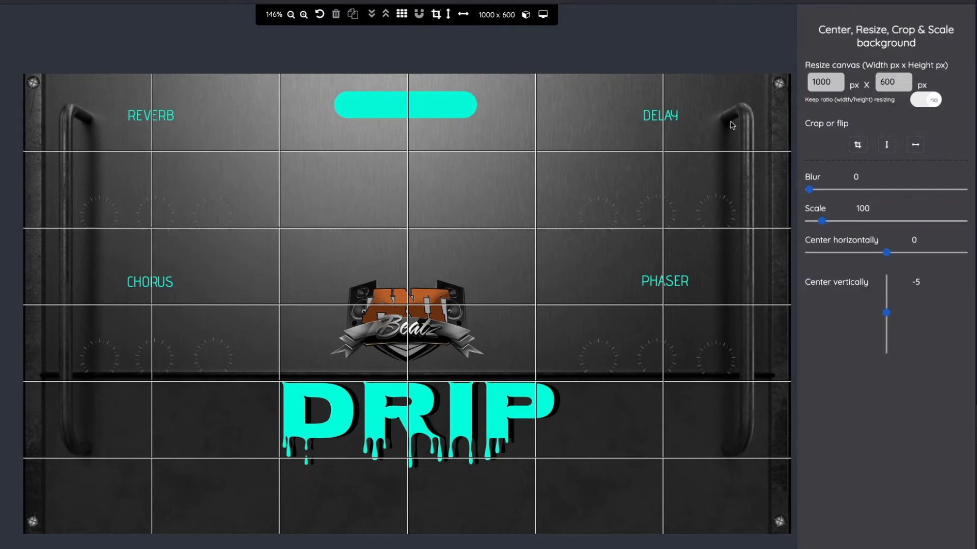
left_click(401, 15)
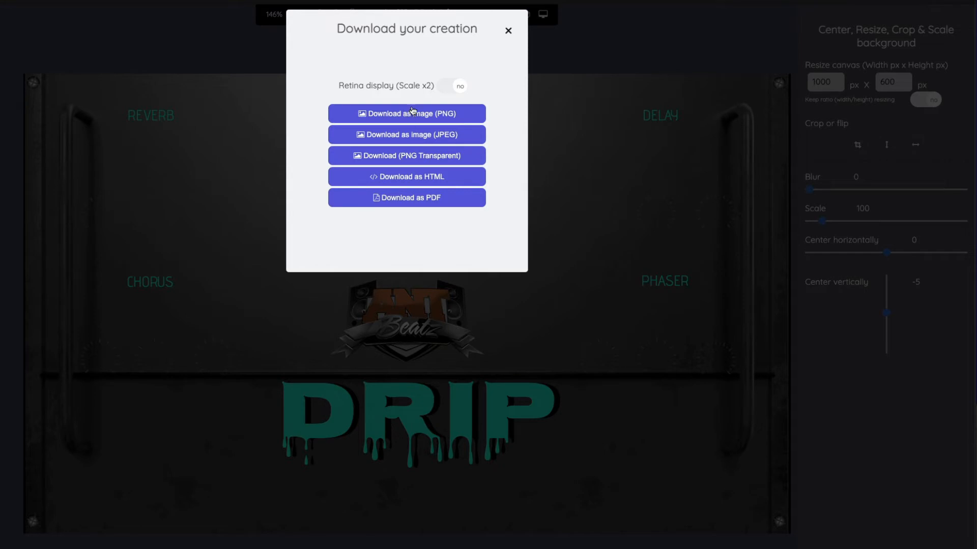
- Download the design as a PNG image and rename the downloaded Untitled (1).png in the Downloads folder to 2DRIPBG.png
left_click(416, 115)
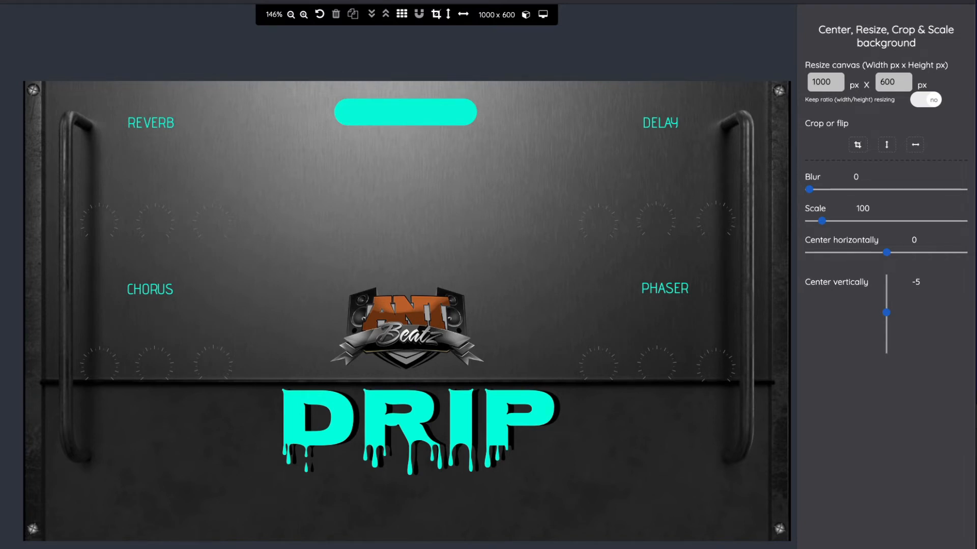
left_click(352, 483)
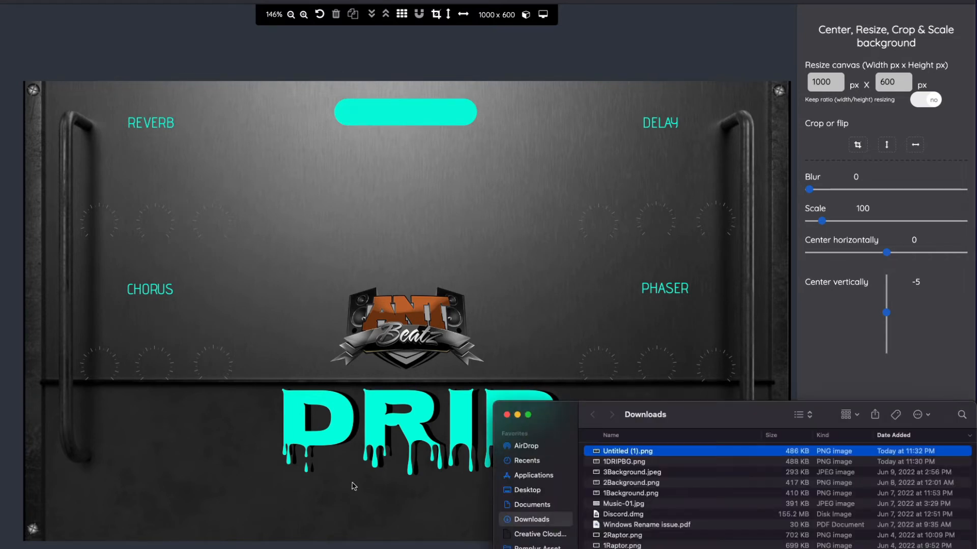
left_click(622, 451)
type("2")
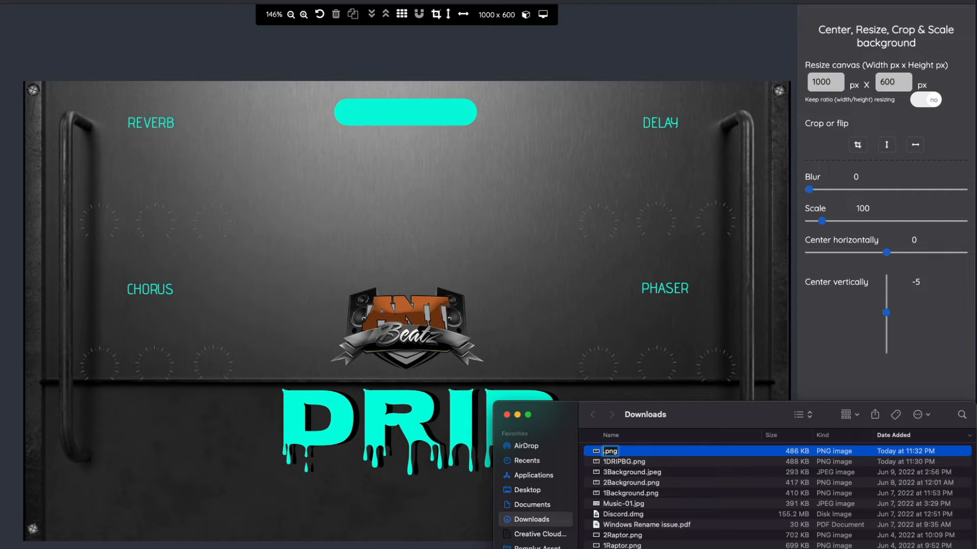
type("DRIPBG")
left_click(641, 472)
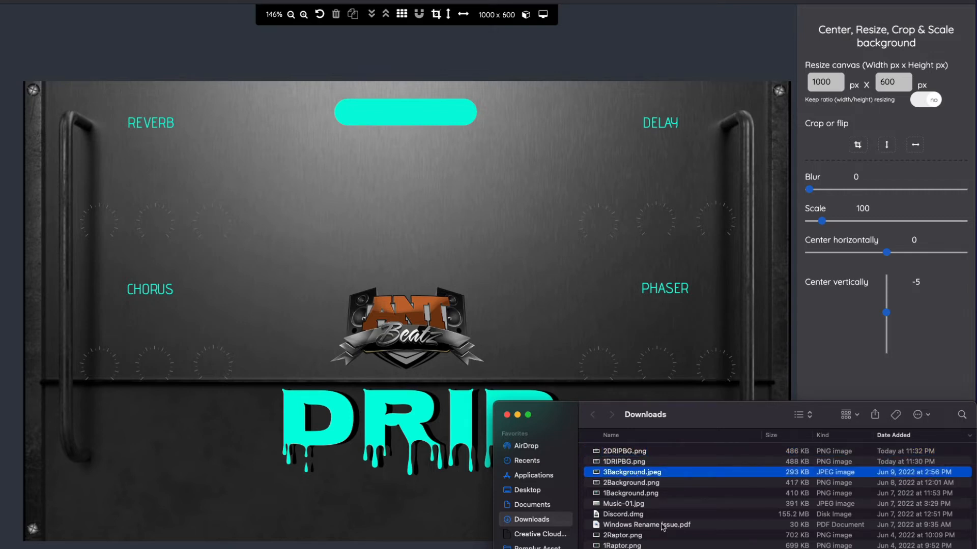
- Switch to the Romplur app and load 2DRIPBG.png from the Downloads folder as the GUI background
key("super+Tab")
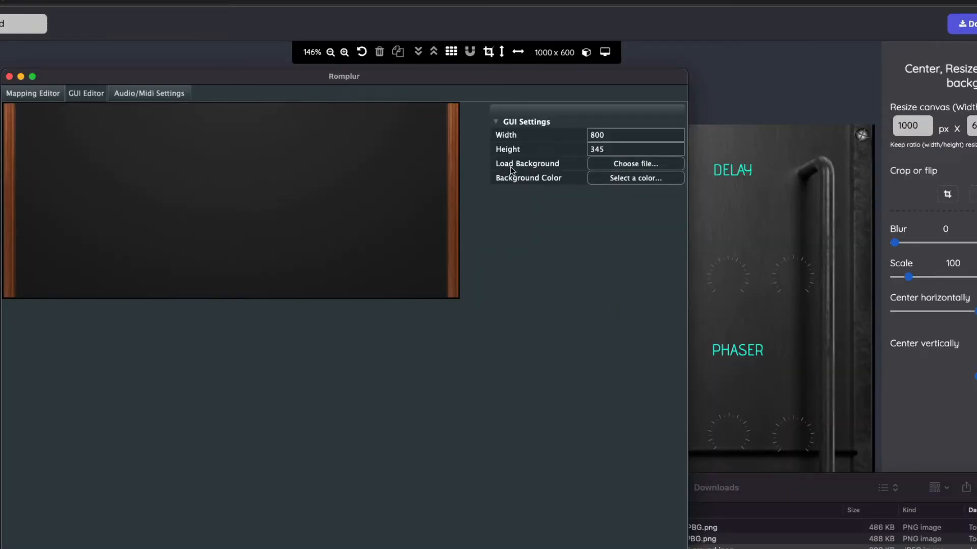
left_click(628, 163)
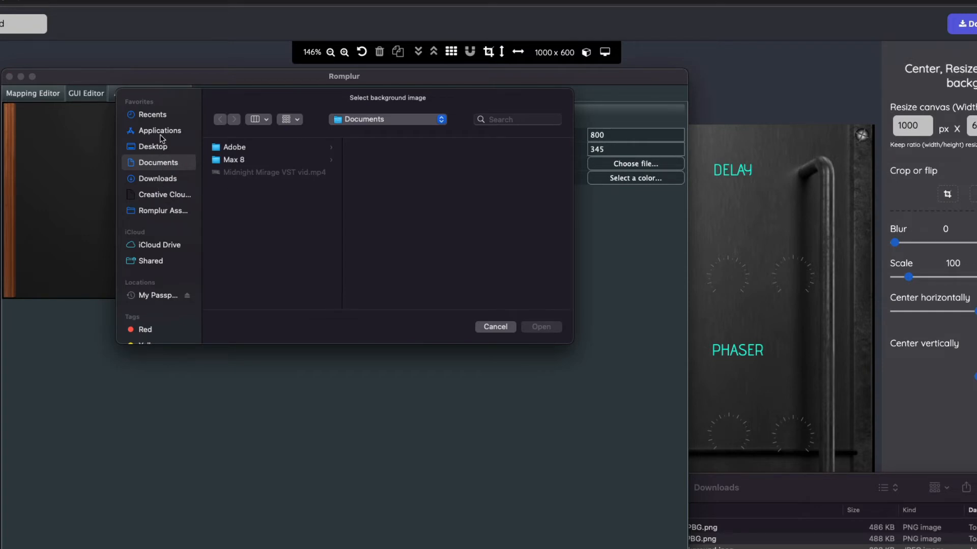
left_click(162, 178)
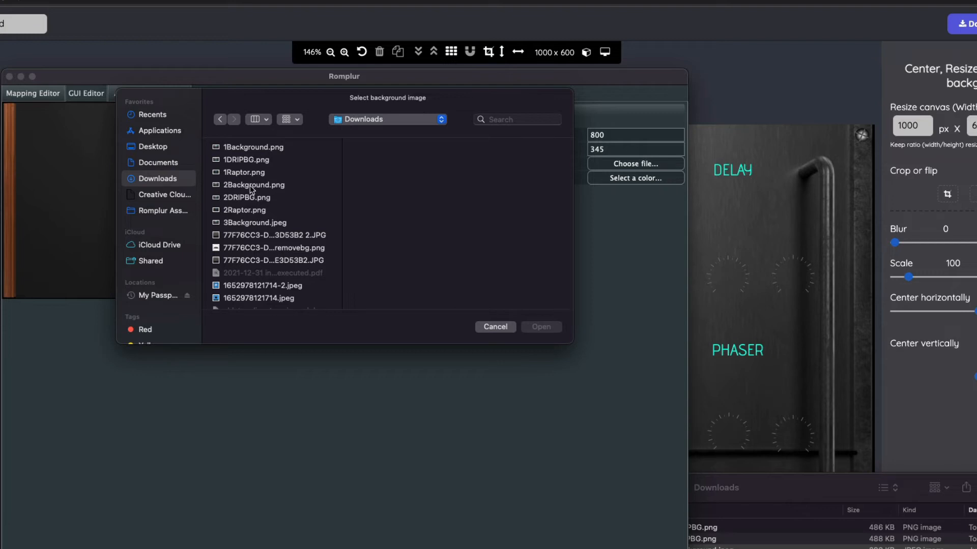
left_click(254, 202)
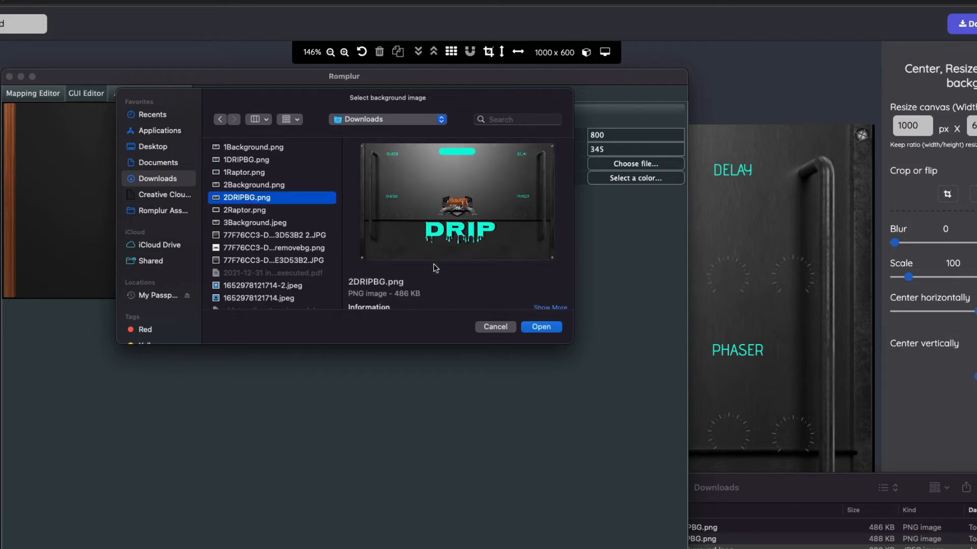
left_click(544, 328)
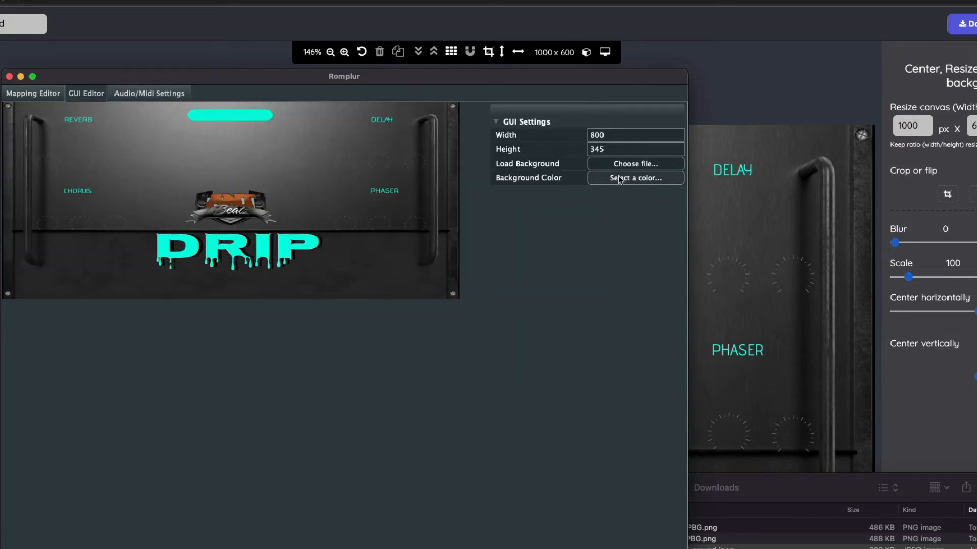
- Set the GUI size to 1000 wide and 600 high, and widen the Romplur window to fit the whole background
double_click(605, 136)
type("1")
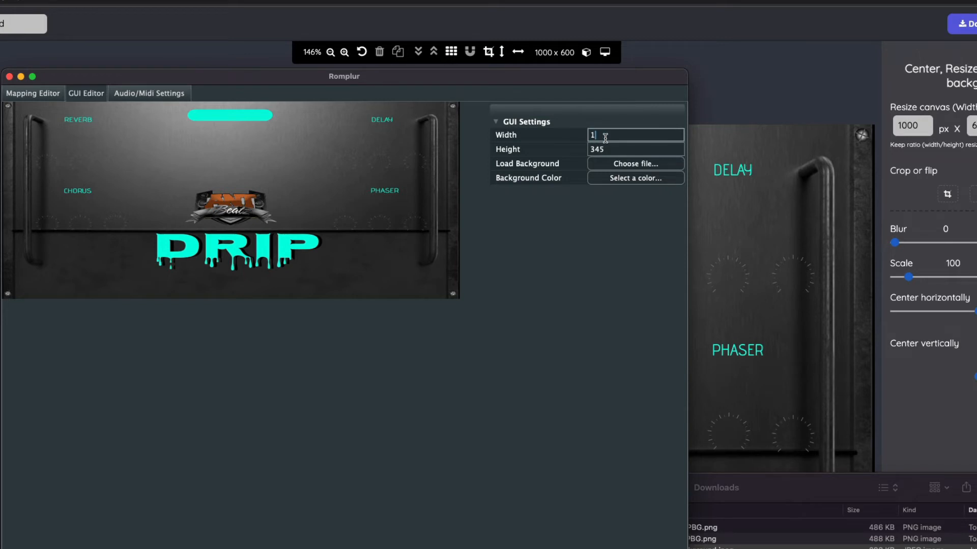
type("000")
double_click(602, 149)
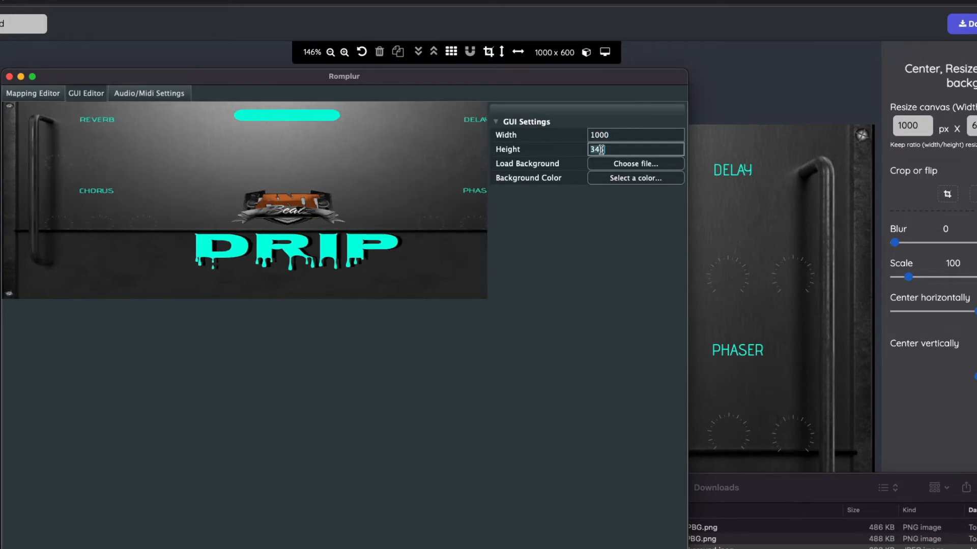
key("BackSpace")
key("Return")
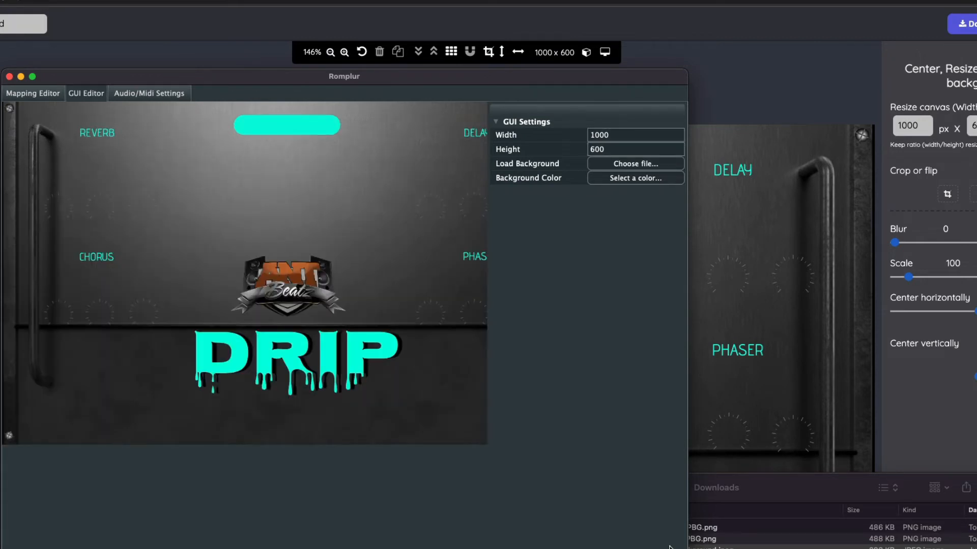
left_click_drag(687, 548, 776, 491)
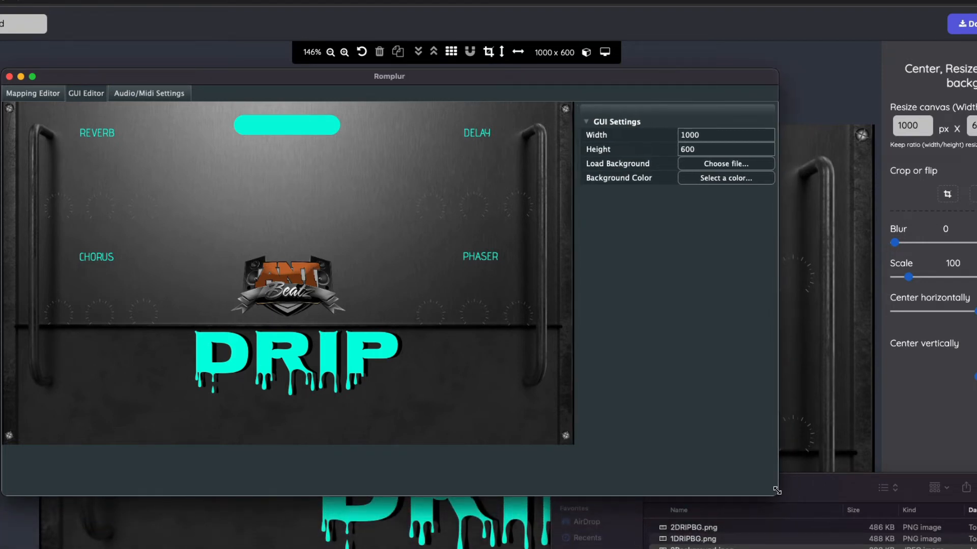
- Add a meter, enlarge it to about 316 x 252 and place it above the logo at about X 345, Y 49
right_click(65, 208)
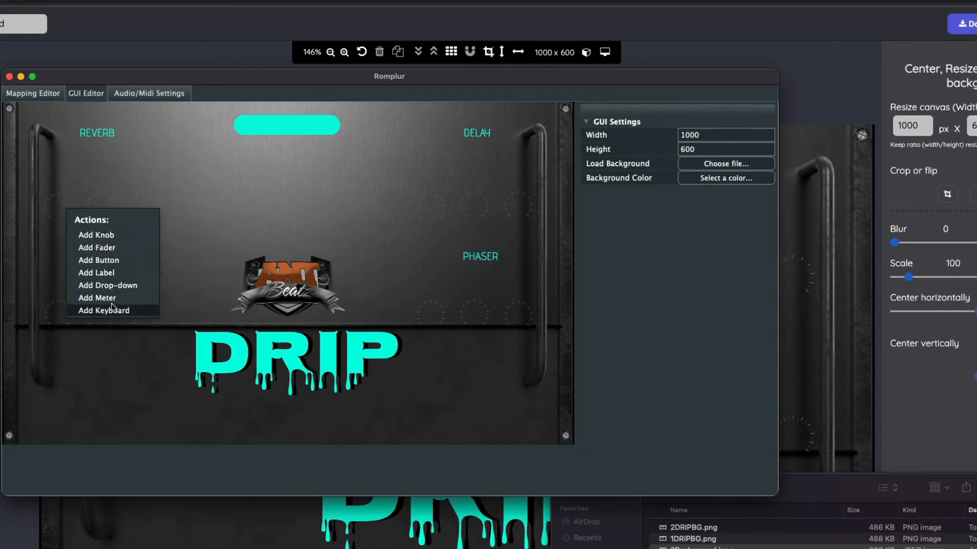
left_click(98, 298)
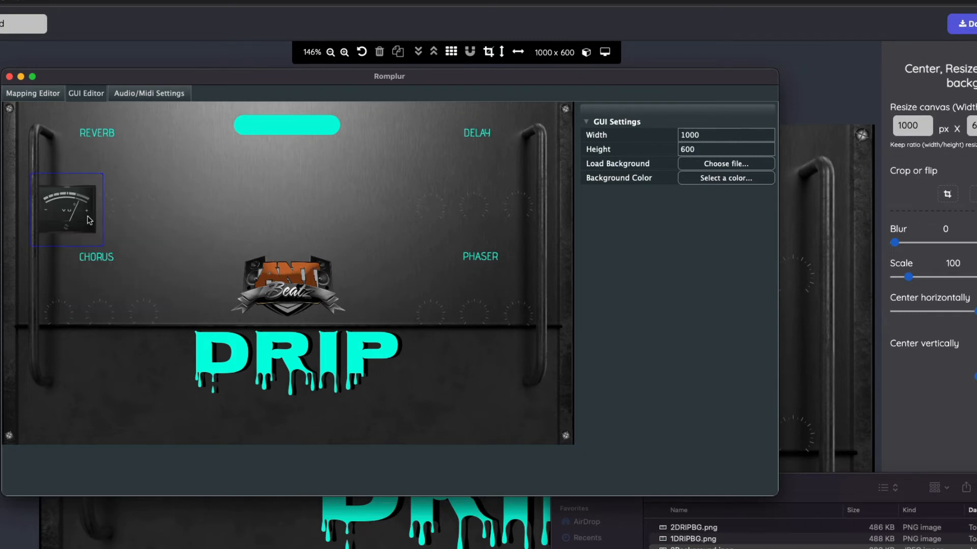
left_click_drag(87, 216, 382, 304)
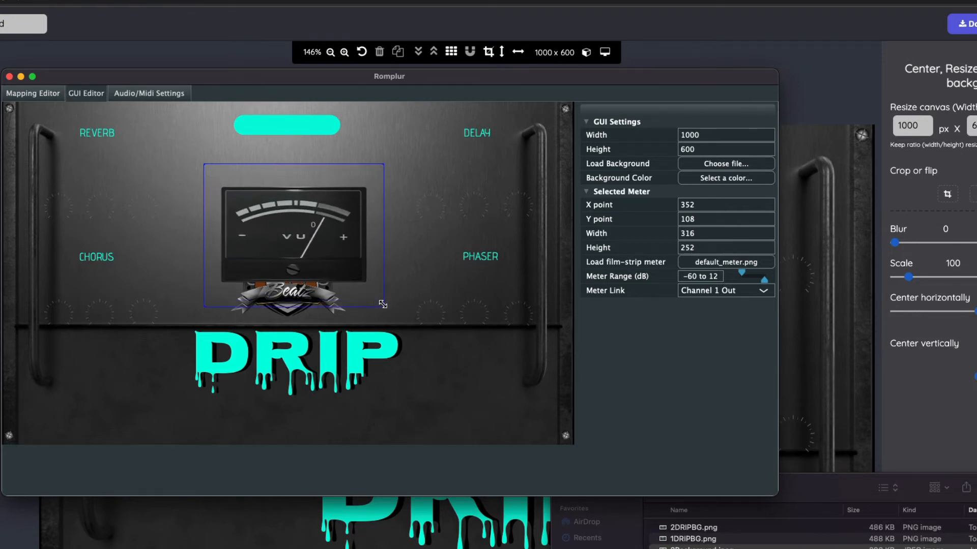
left_click_drag(332, 253, 322, 219)
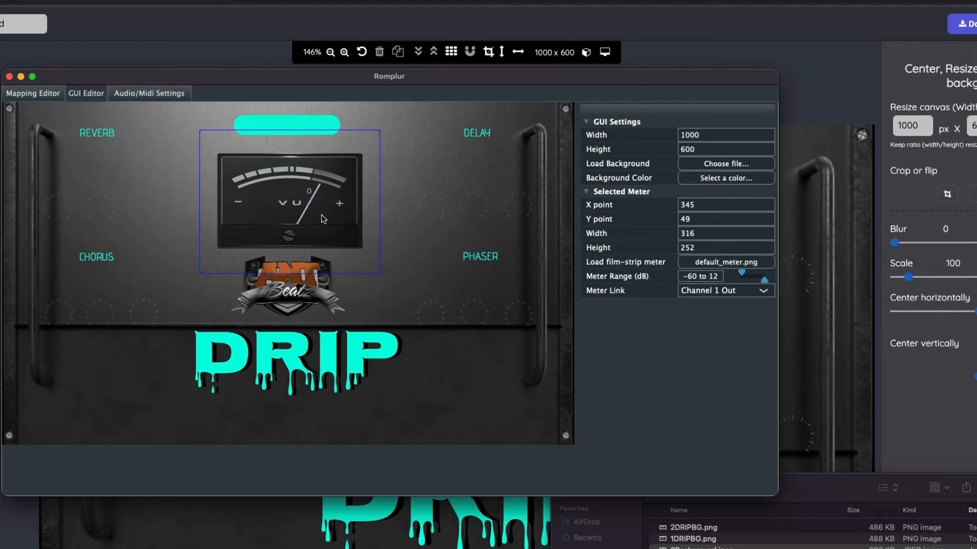
left_click(388, 286)
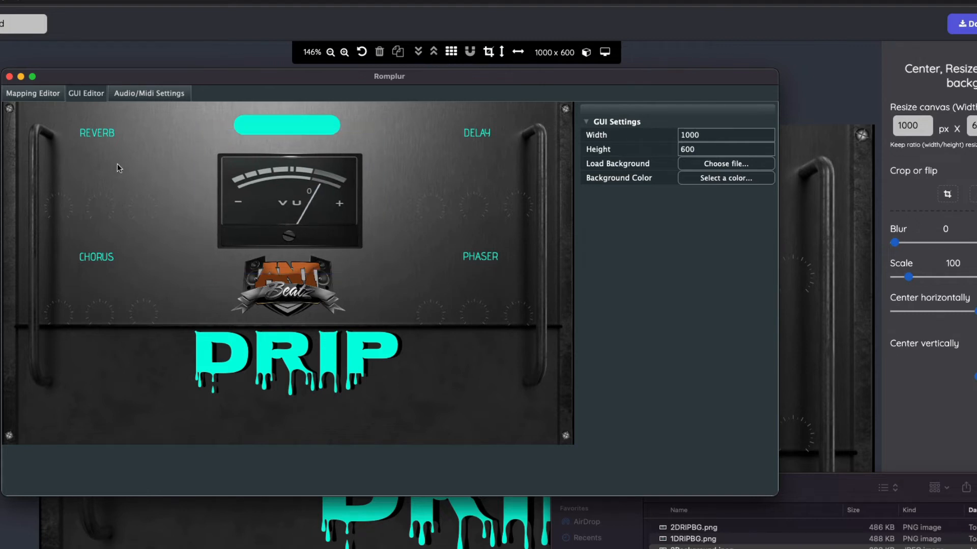
- Add a keyboard and move it to the bottom centre of the background at about X 248, Y 550
right_click(57, 206)
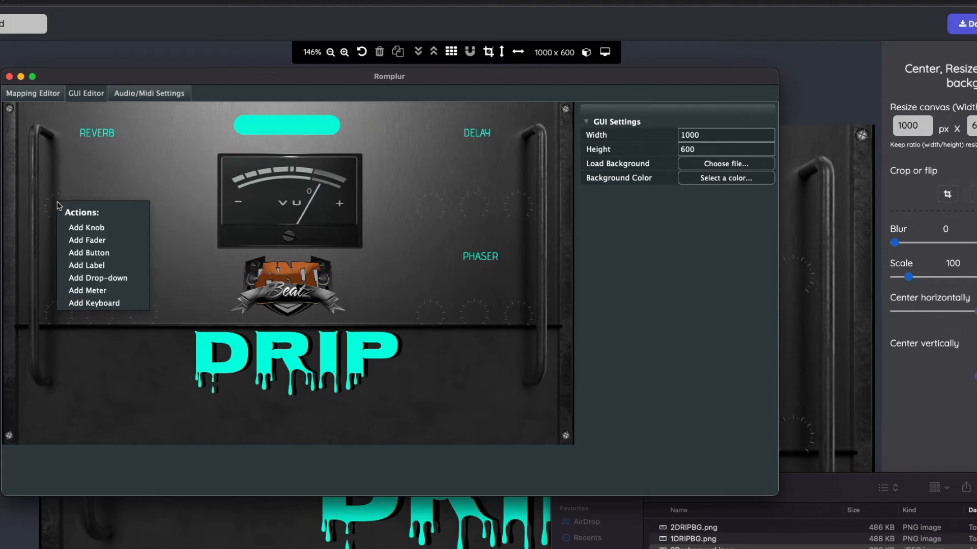
left_click(95, 303)
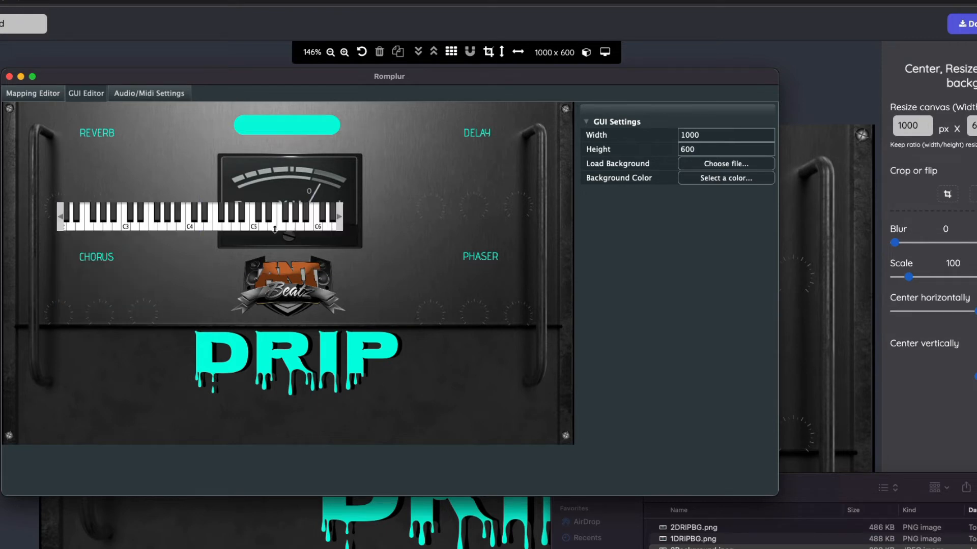
left_click_drag(246, 230, 330, 443)
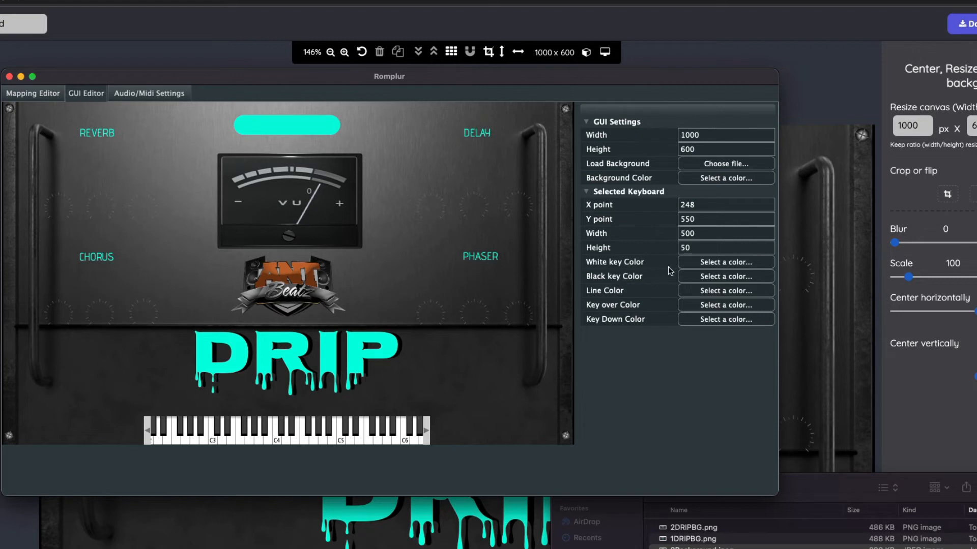
- Change the keyboard's white key color to a dark grey that blends with the background
left_click(707, 265)
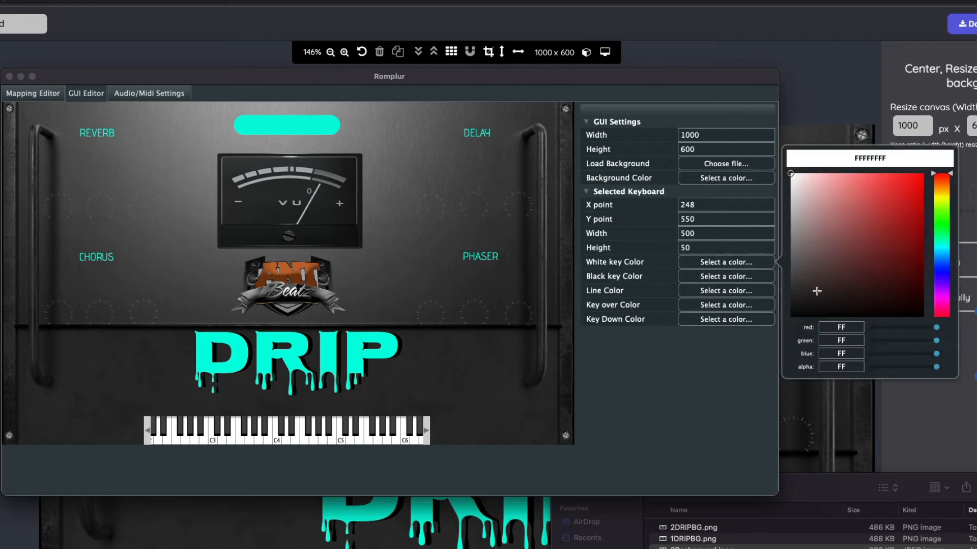
left_click_drag(817, 291, 775, 296)
left_click(432, 386)
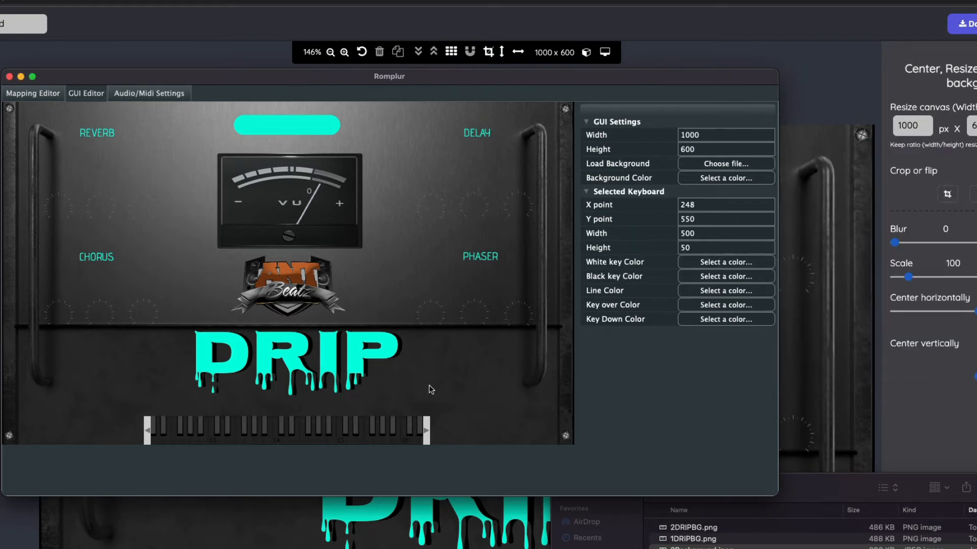
left_click(428, 387)
left_click(400, 421)
- Change the keyboard's key over color from yellow to a turquoise hue
left_click(691, 304)
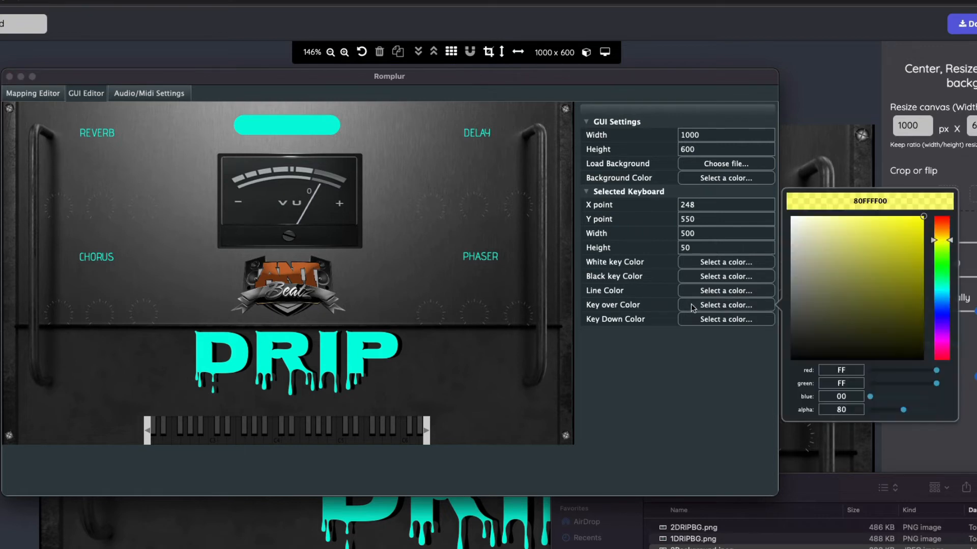
left_click(938, 288)
left_click_drag(938, 288, 938, 290)
mouse_move(903, 219)
left_mouse_down()
mouse_move(855, 214)
mouse_move(877, 213)
mouse_move(914, 296)
mouse_move(901, 216)
left_mouse_up()
left_click(719, 328)
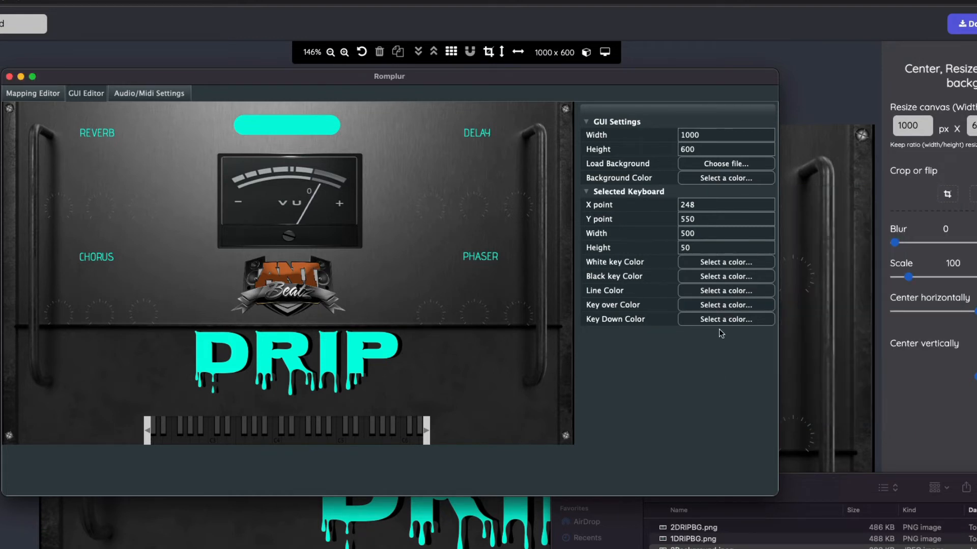
- Set the keyboard's key down color to the blue FF2589A1
left_click(722, 319)
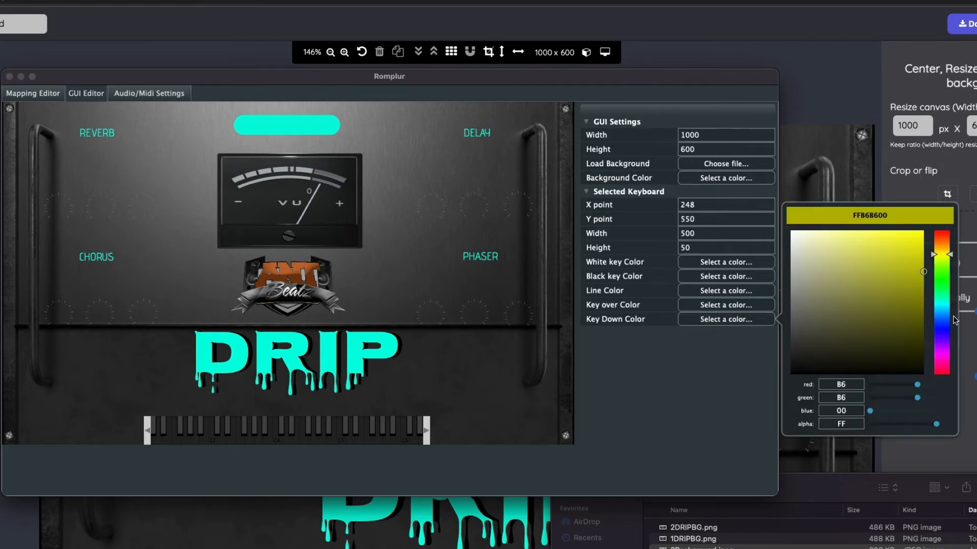
left_click_drag(942, 325, 948, 307)
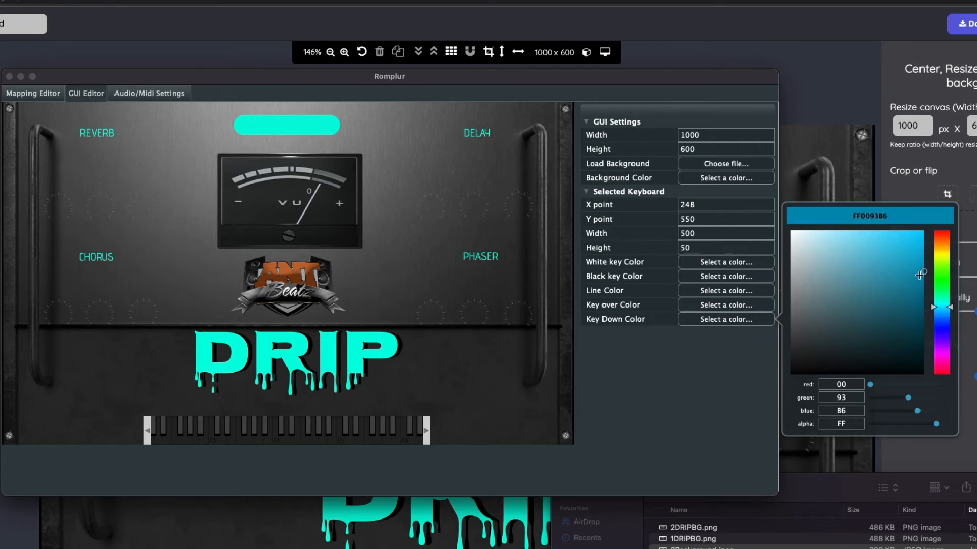
left_click_drag(919, 275, 893, 283)
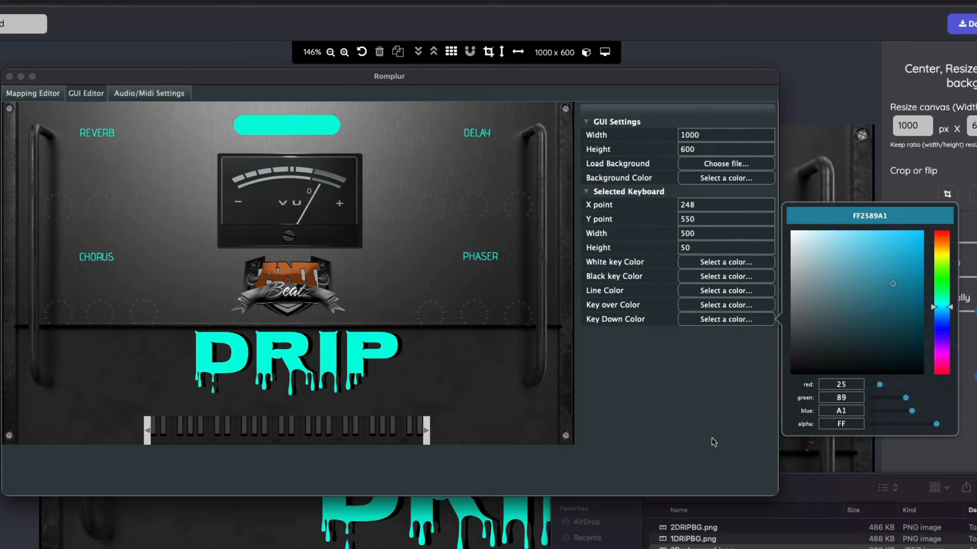
left_click(645, 448)
- Add a knob, shrink it to 58 x 58 and centre it on the first REVERB ring scale at X 70, Y 156
right_click(58, 209)
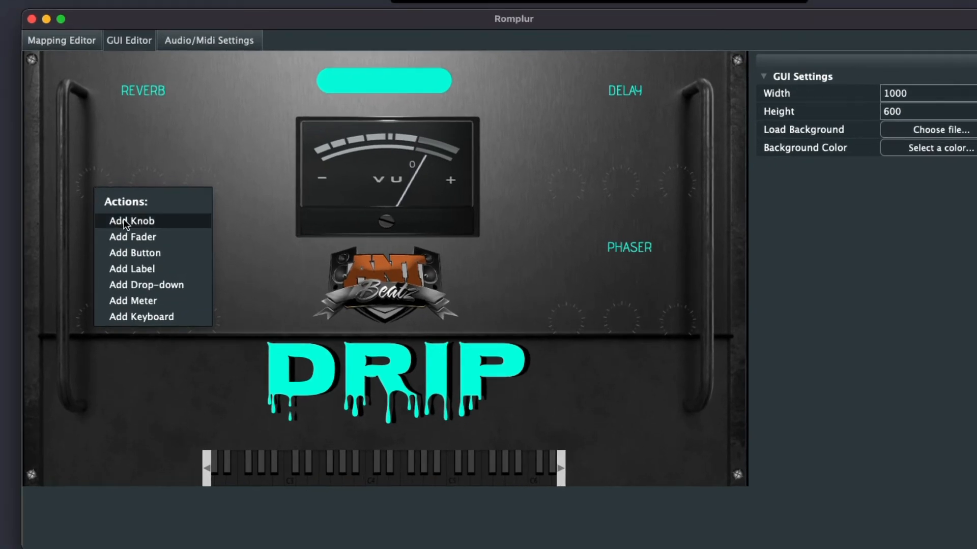
left_click(125, 221)
left_click(105, 203)
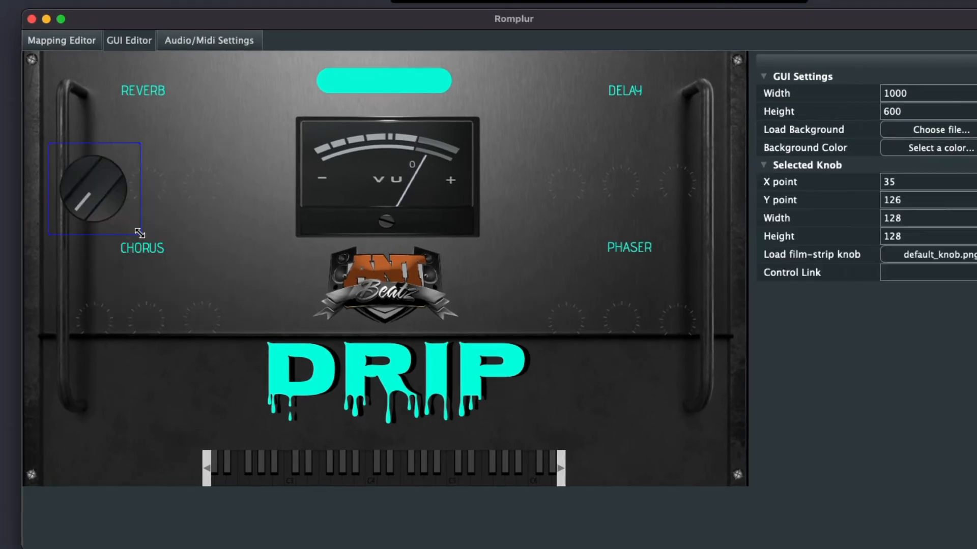
left_click_drag(137, 230, 96, 199)
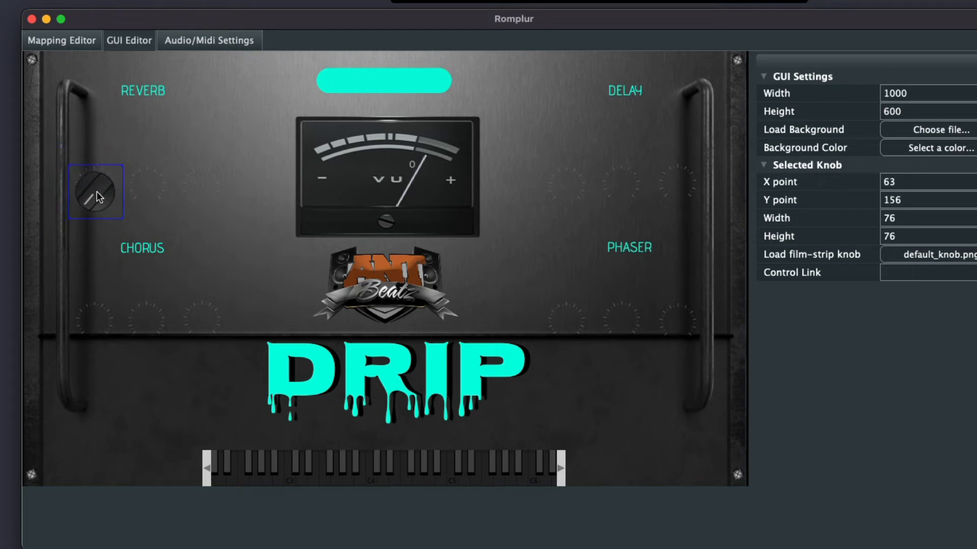
left_click(120, 212)
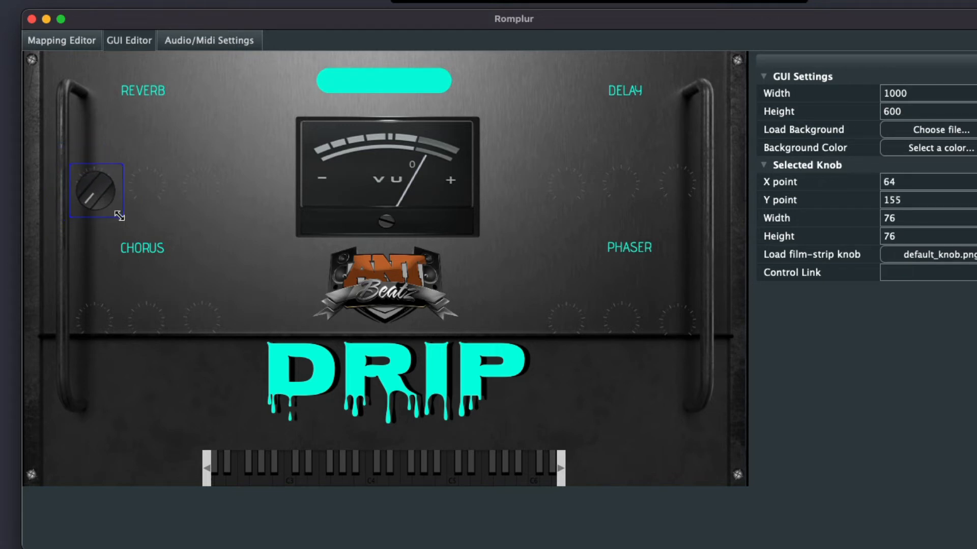
left_click_drag(120, 214, 108, 207)
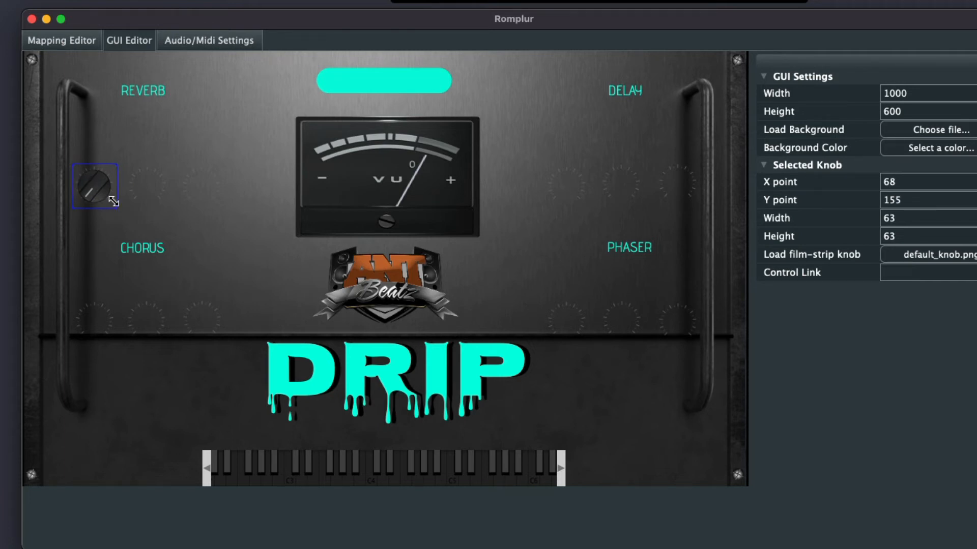
left_click_drag(114, 202, 108, 198)
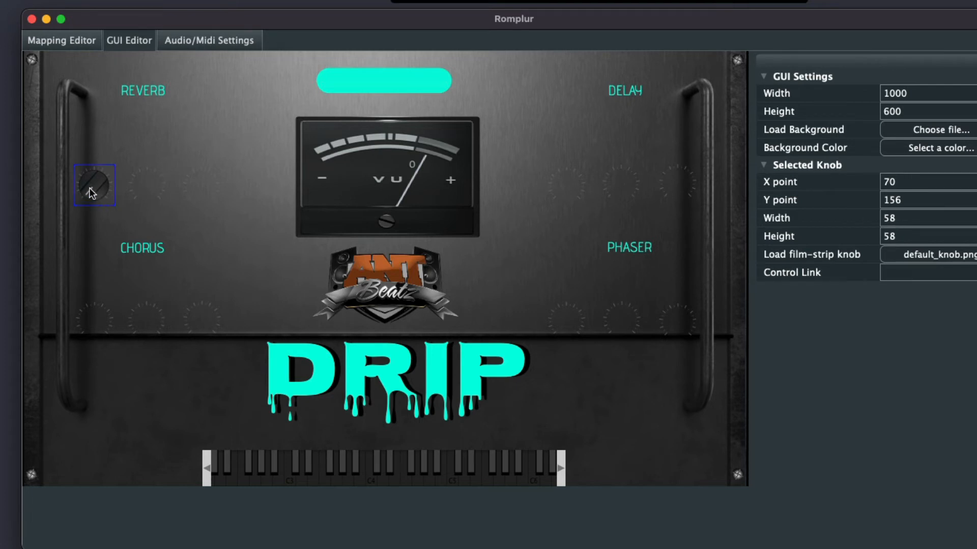
- Add a second knob, shrink it to about 61 x 61 and place it on the second REVERB ring scale
left_click(153, 190)
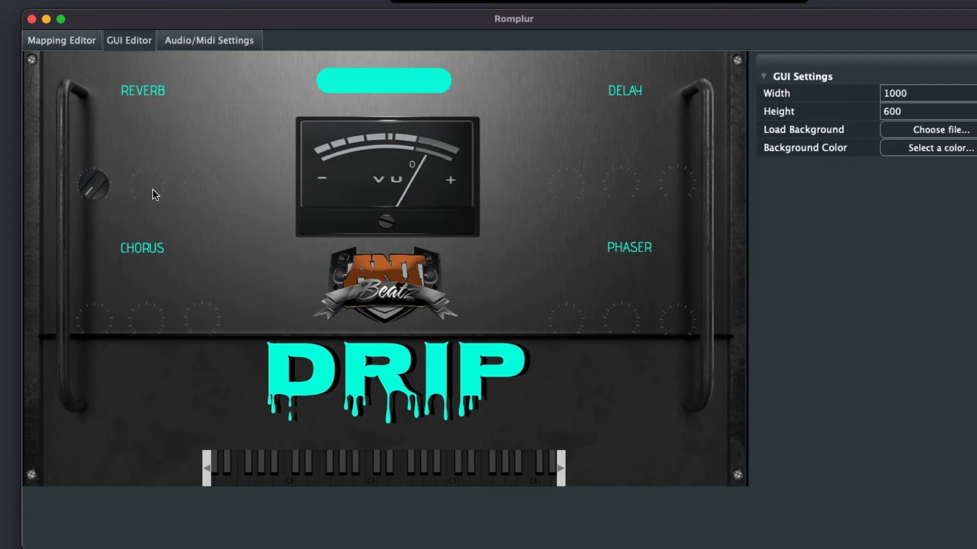
right_click(152, 189)
left_click(176, 220)
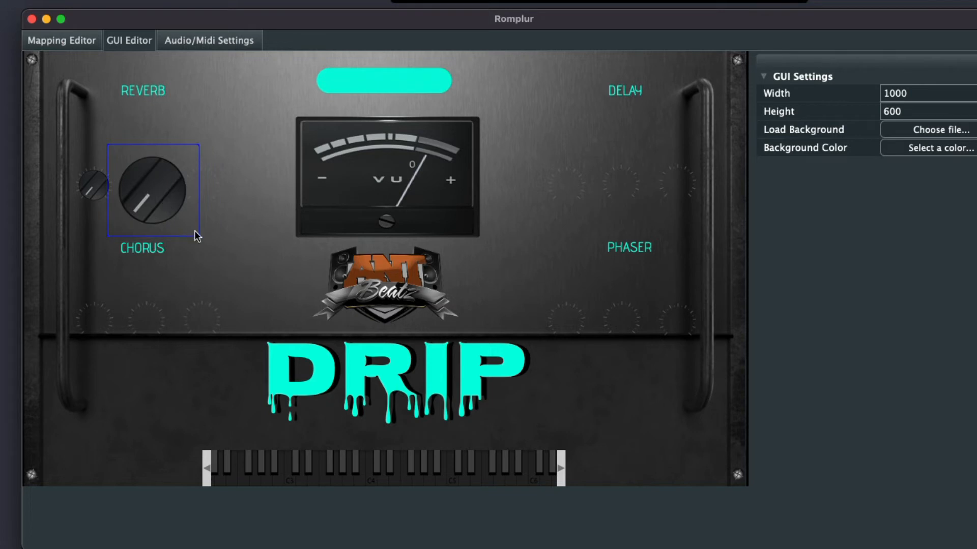
left_click_drag(196, 234, 152, 186)
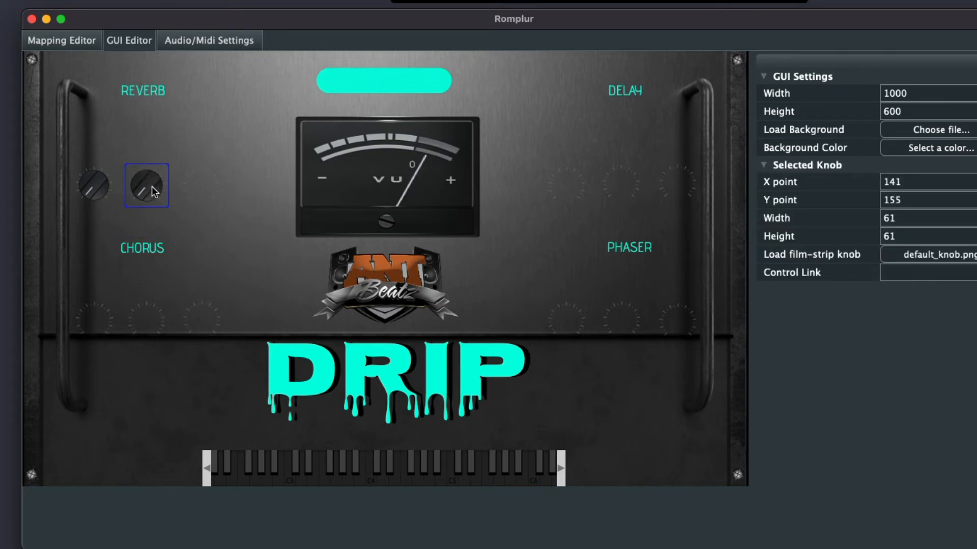
- Place the second REVERB knob at X 144 and set its width and height to 58
left_click(84, 182)
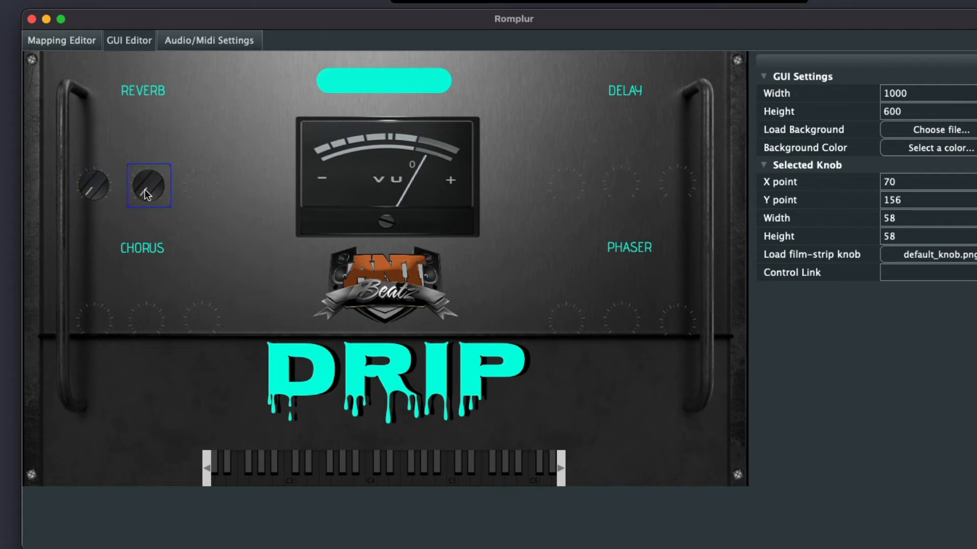
left_click_drag(144, 189, 146, 189)
double_click(896, 218)
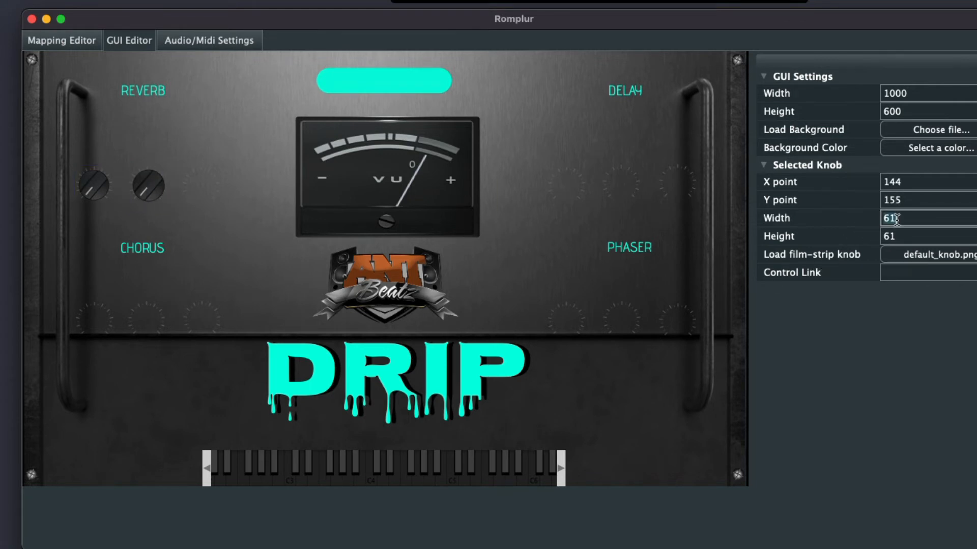
key("BackSpace")
type("58")
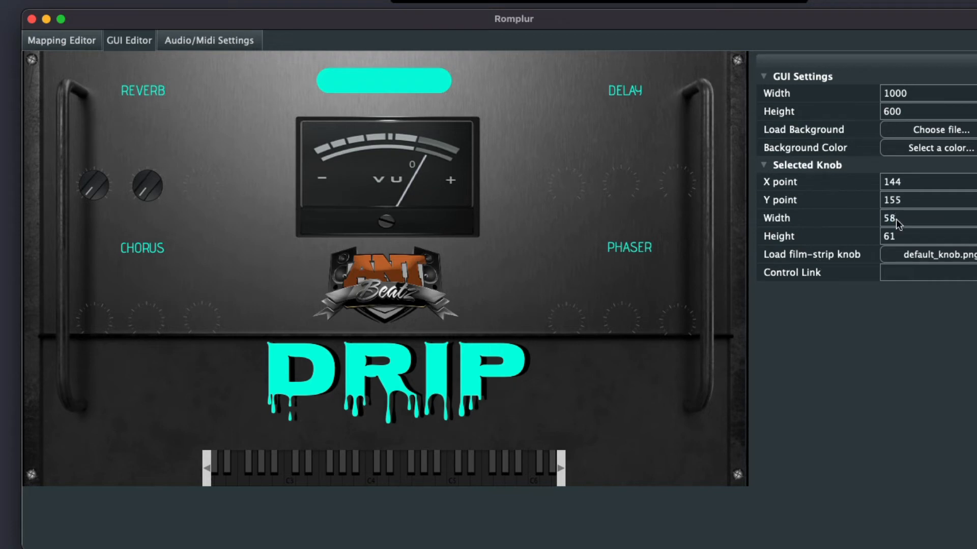
double_click(904, 238)
key("BackSpace")
type("58")
left_click(395, 237)
- Add a third knob, shrink it to 58 x 58 and place it on the third REVERB ring scale at X 216, Y 156
right_click(202, 191)
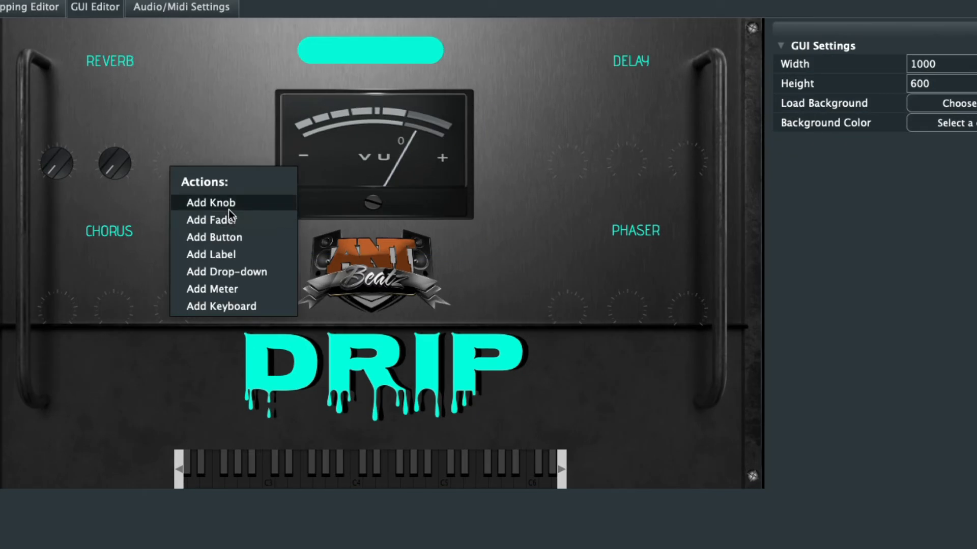
left_click(249, 223)
left_click_drag(245, 236, 181, 170)
left_click(126, 162)
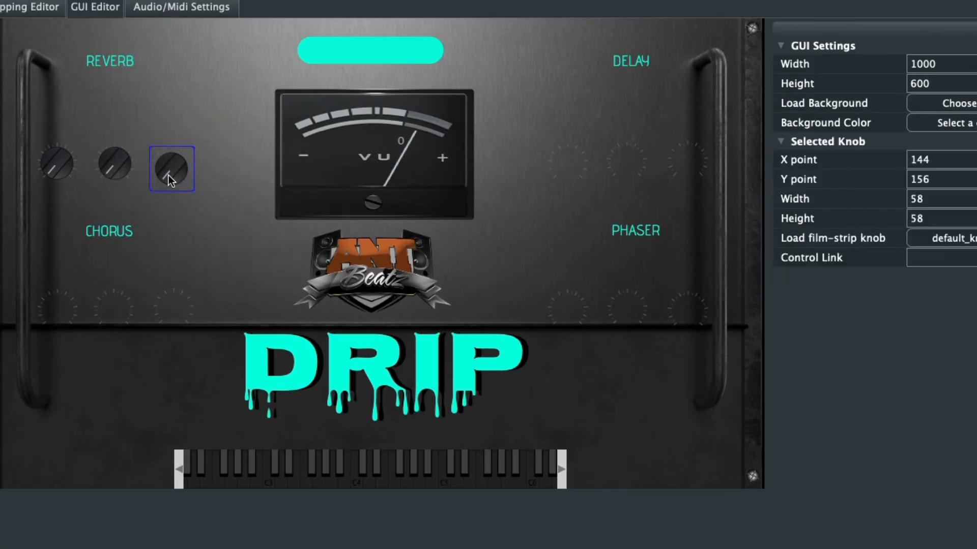
left_click(170, 176)
left_click(936, 183)
type("156")
key("Return")
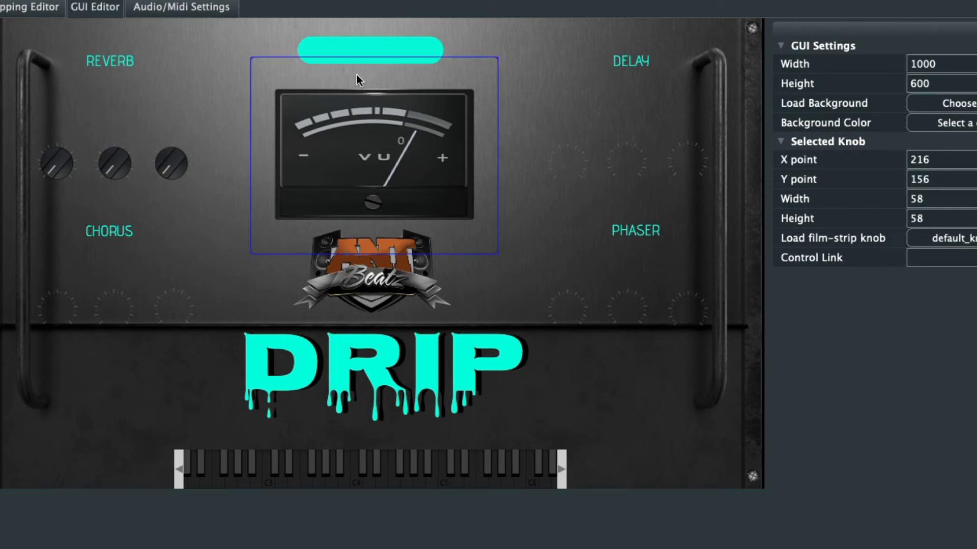
- Add a knob, shrink it to 58 x 58 and place it on the first DELAY ring scale at Y 156
right_click(450, 169)
left_click(559, 204)
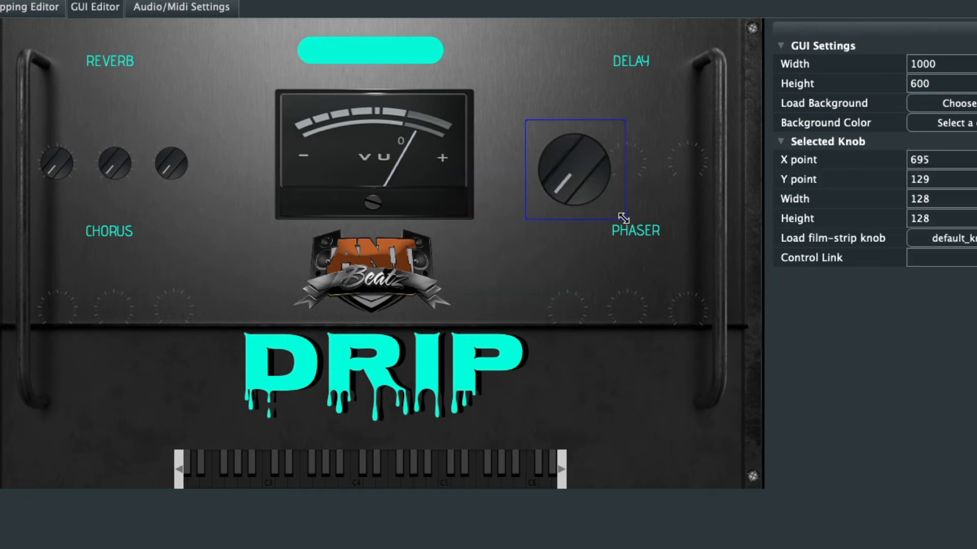
left_click_drag(621, 218, 571, 175)
left_click(625, 167)
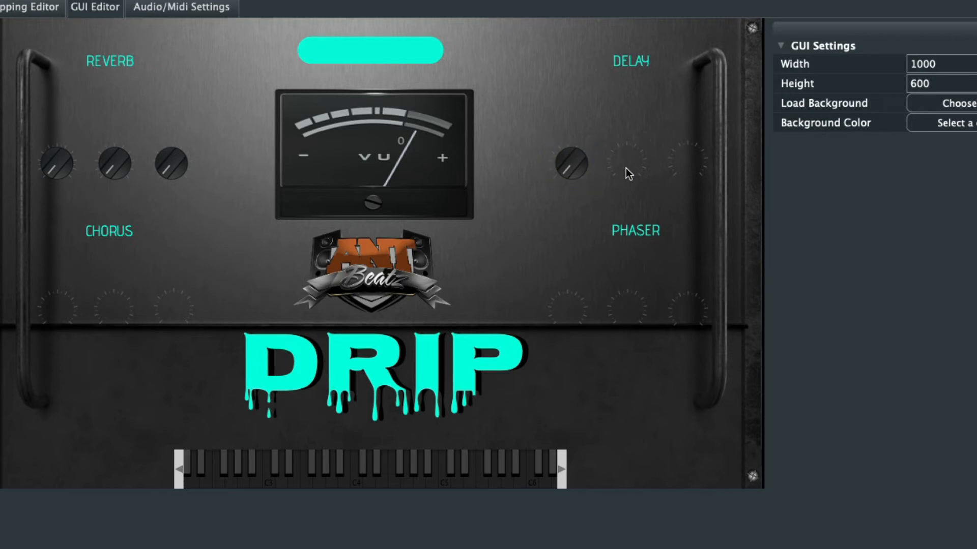
left_click(575, 159)
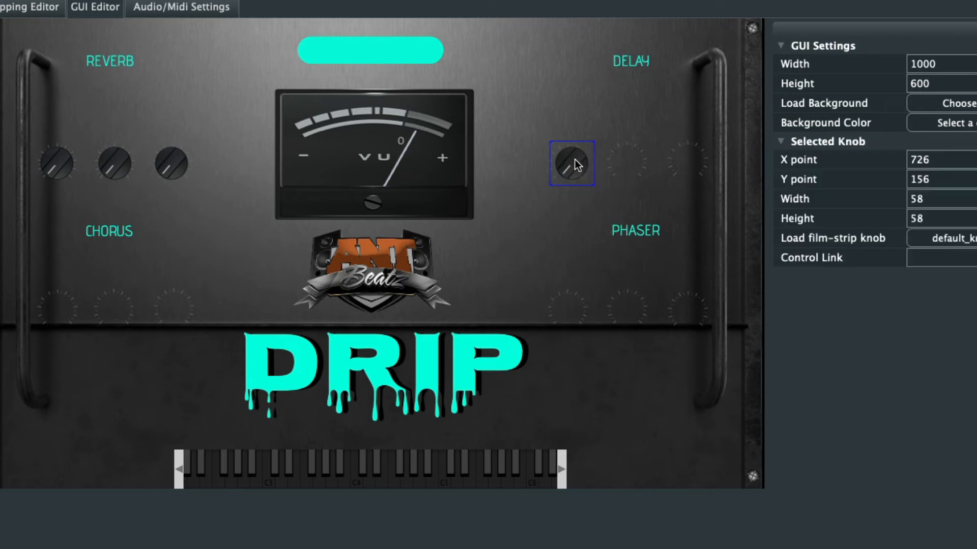
- Add a knob, shrink it to about 57 x 57 and place it on the second DELAY ring scale at X 796
right_click(627, 164)
left_click(593, 197)
left_click_drag(634, 164, 617, 150)
left_click_drag(608, 151, 627, 166)
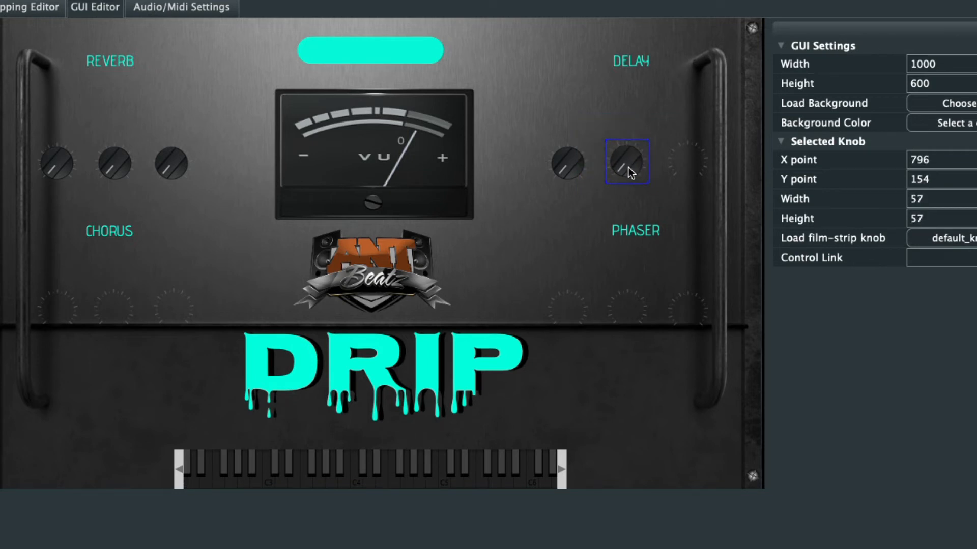
- Add a knob, shrink it to match the others and place it on the third DELAY ring scale
right_click(693, 170)
left_click(644, 209)
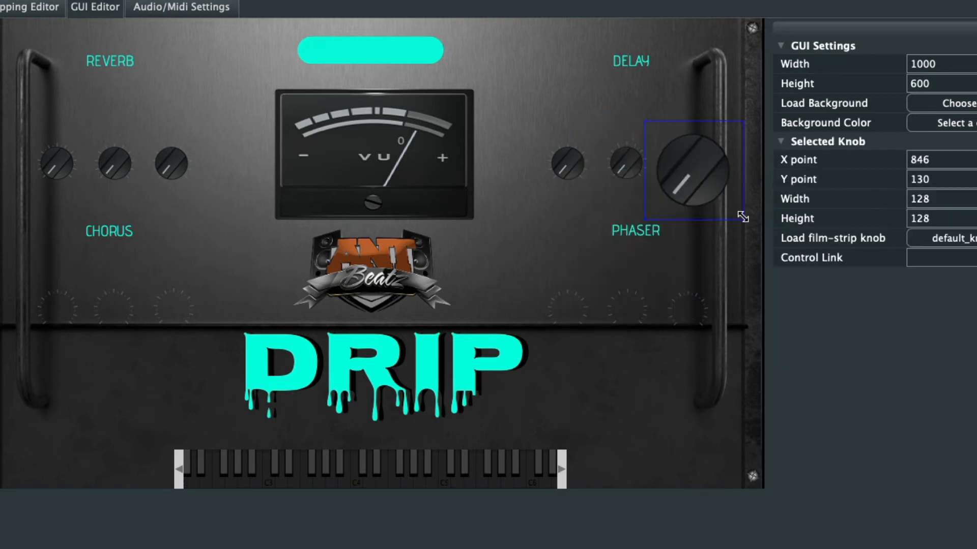
left_click(741, 222)
left_click_drag(741, 223, 694, 164)
- Align the second DELAY knob at Y 156 and resize it to 58 x 58
left_click(628, 166)
left_click(568, 167)
left_click(628, 167)
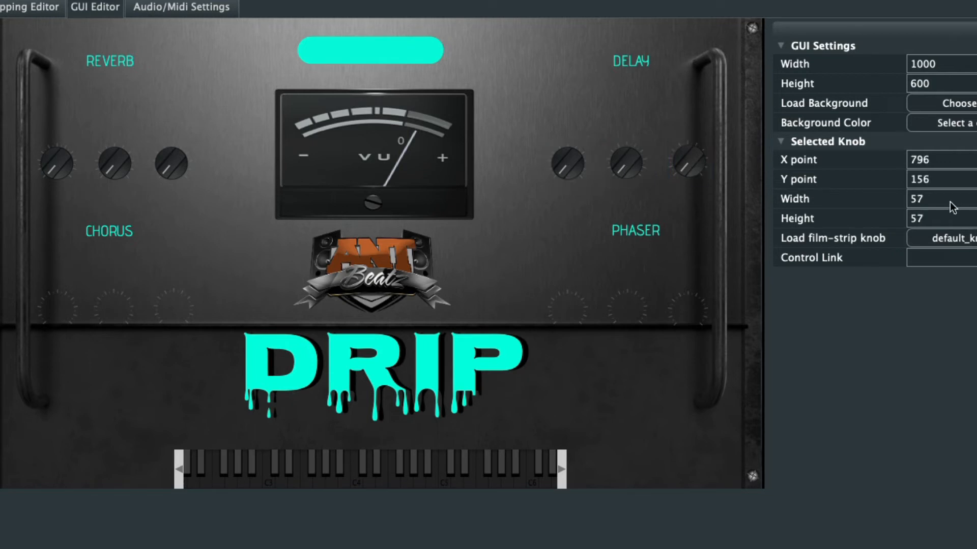
left_click(950, 202)
type("58")
key("Return")
left_click(624, 167)
left_click(941, 219)
left_click(625, 162)
- Link the first REVERB knob to Reverb Amount and the second REVERB knob to Reverb Size
left_click(58, 167)
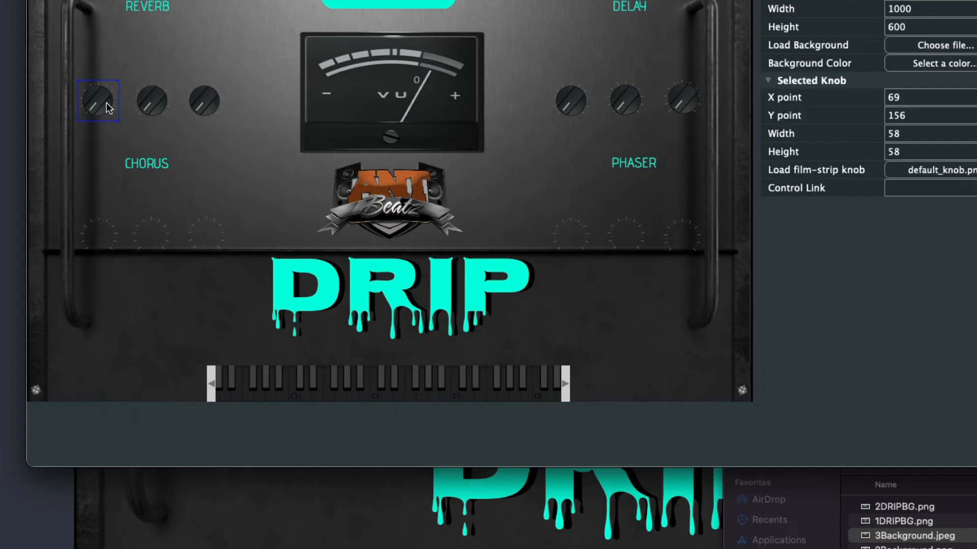
left_click(908, 190)
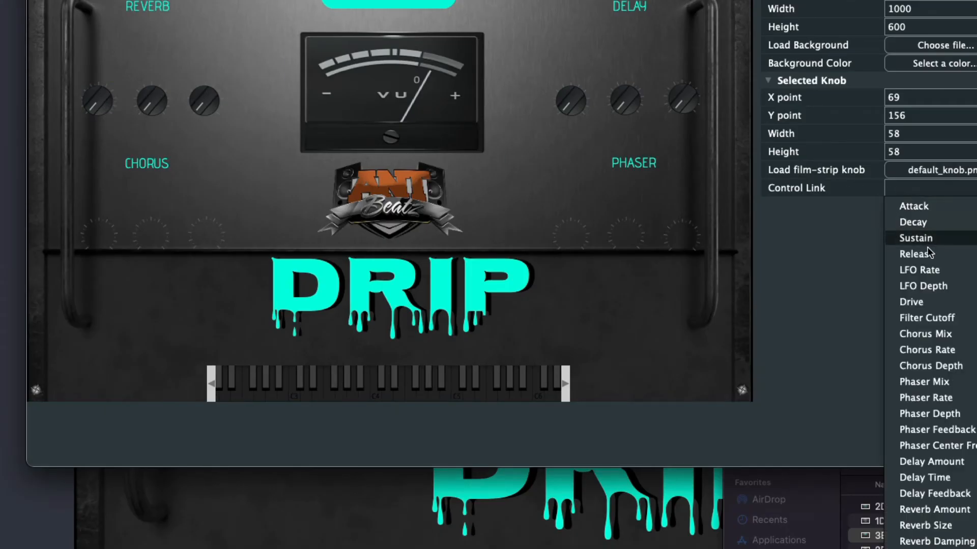
left_click(939, 510)
left_click(152, 104)
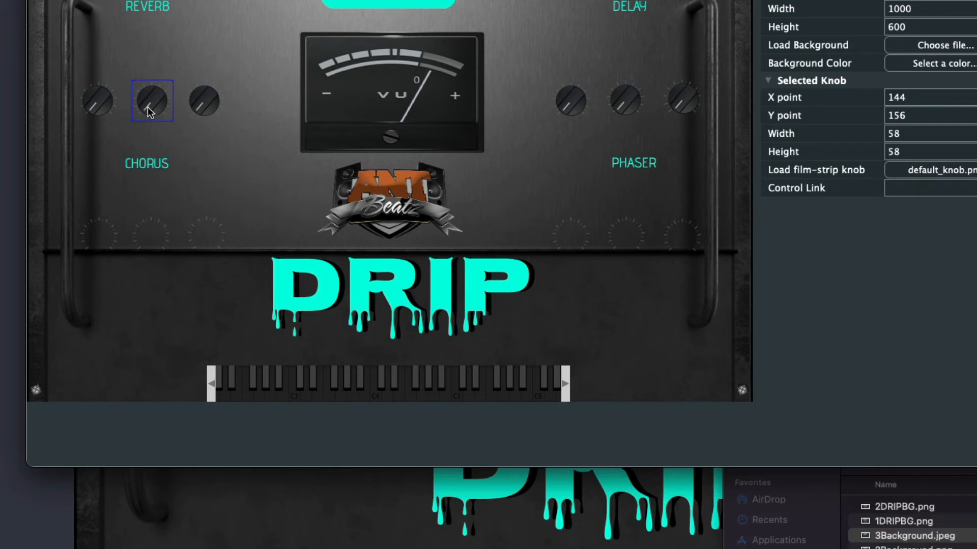
left_click(926, 190)
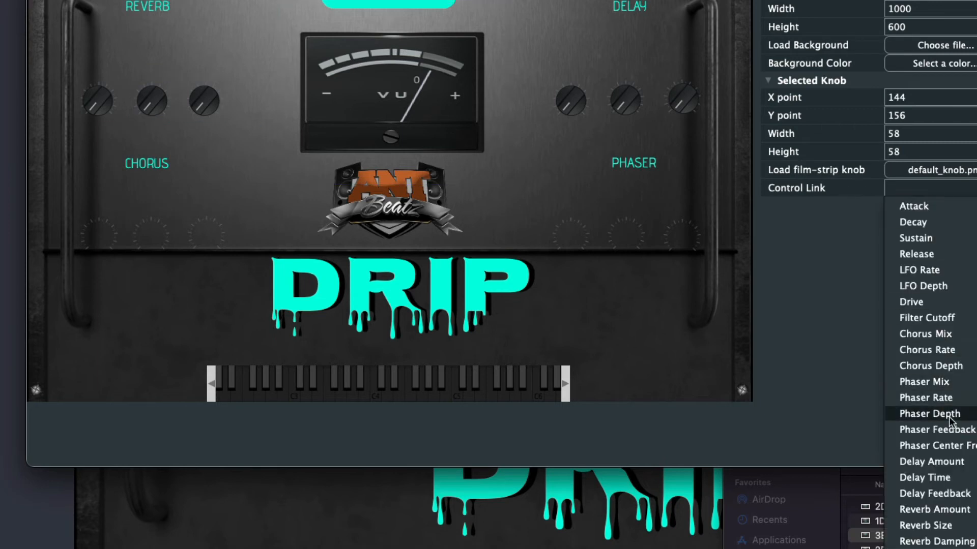
left_click(956, 525)
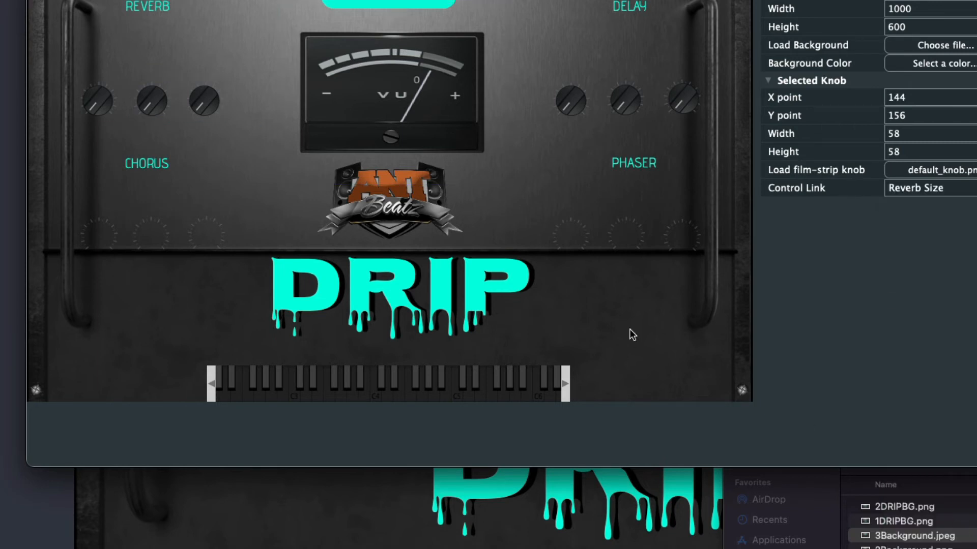
- Link the third REVERB knob to Reverb Damping
left_click(204, 106)
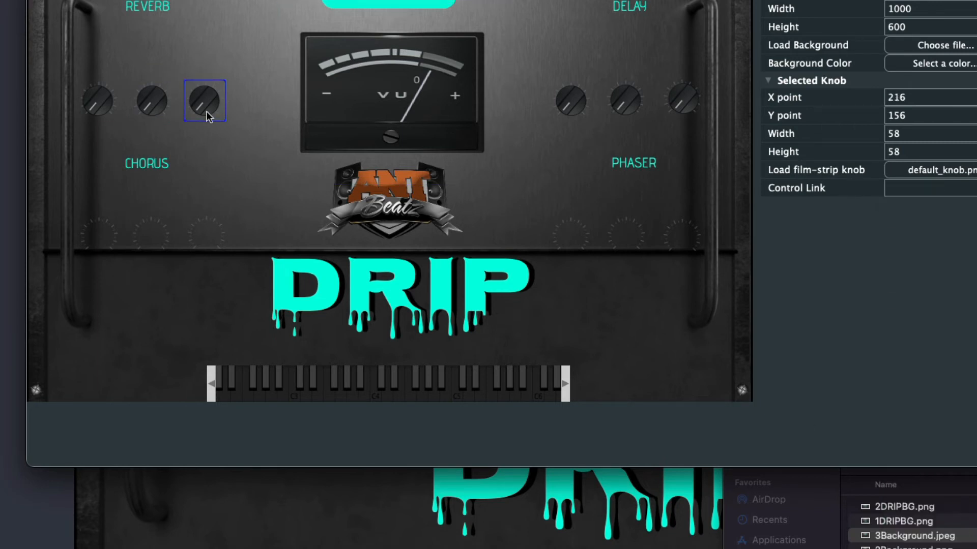
left_click(925, 188)
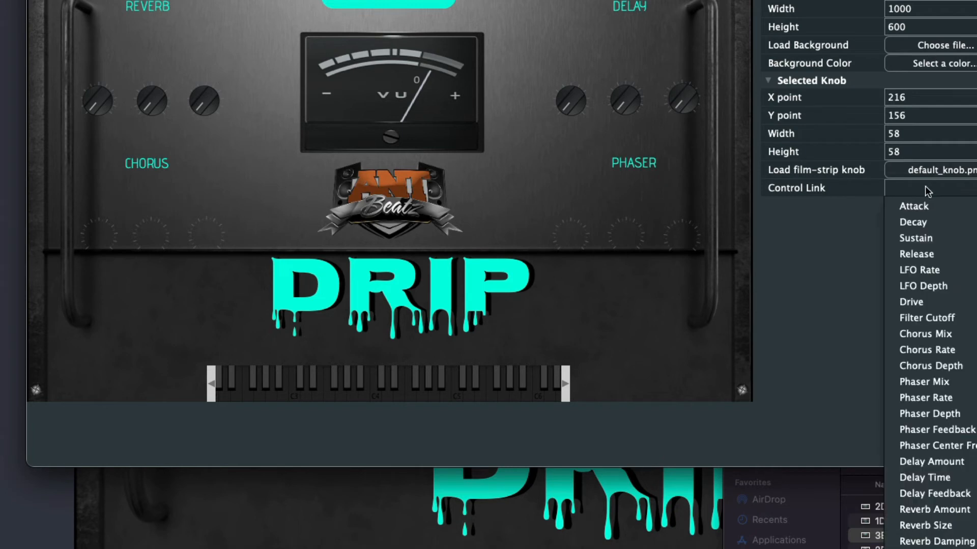
left_click(936, 542)
- Add a label and place it above the first REVERB knob at X 60, Y 123
left_click(95, 68)
right_click(94, 68)
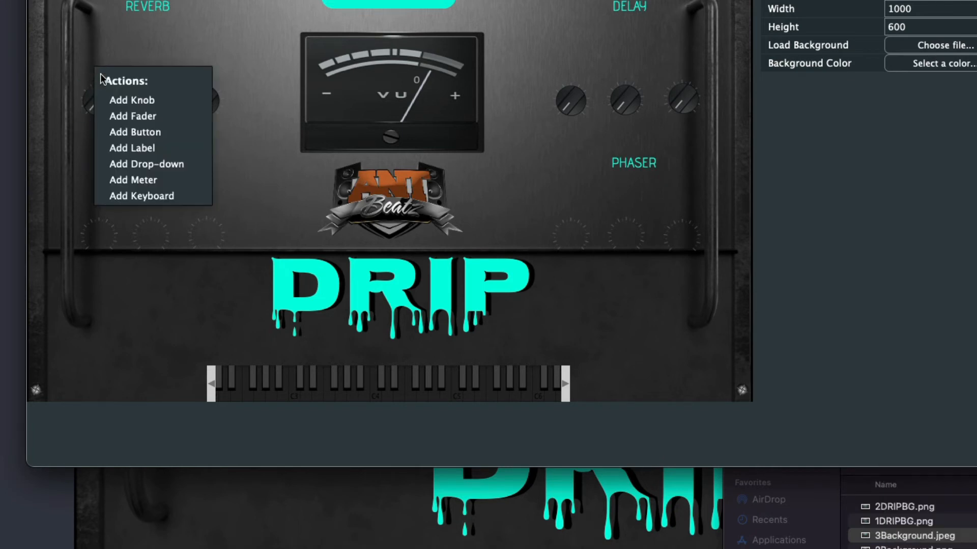
left_click(141, 147)
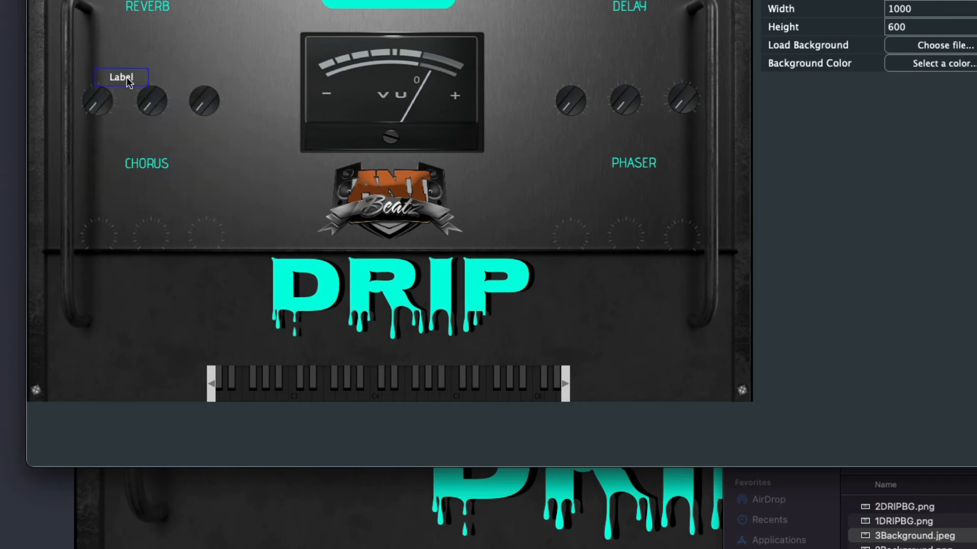
left_click(127, 77)
left_click_drag(127, 77, 103, 66)
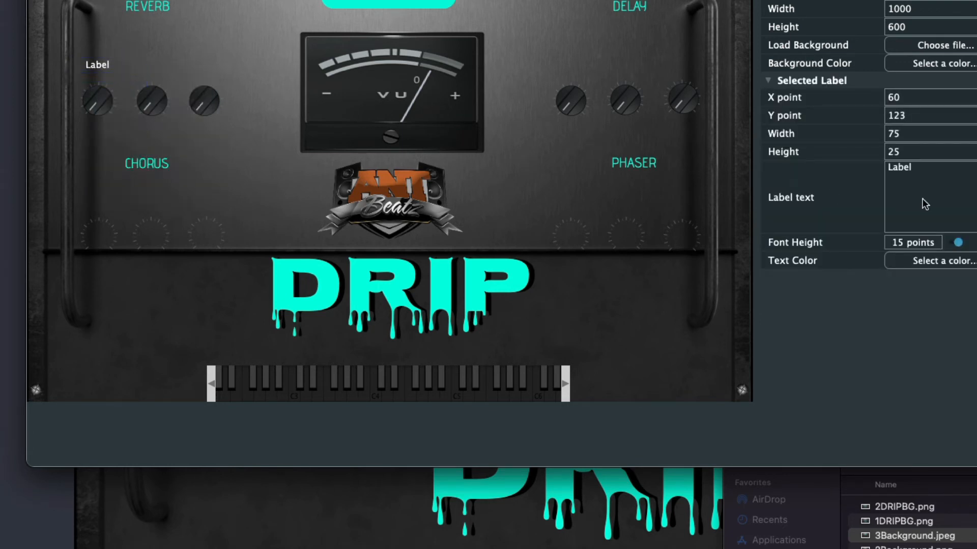
- Set the first REVERB knob label's text to AMOUNT
double_click(900, 170)
key("BackSpace")
type("A")
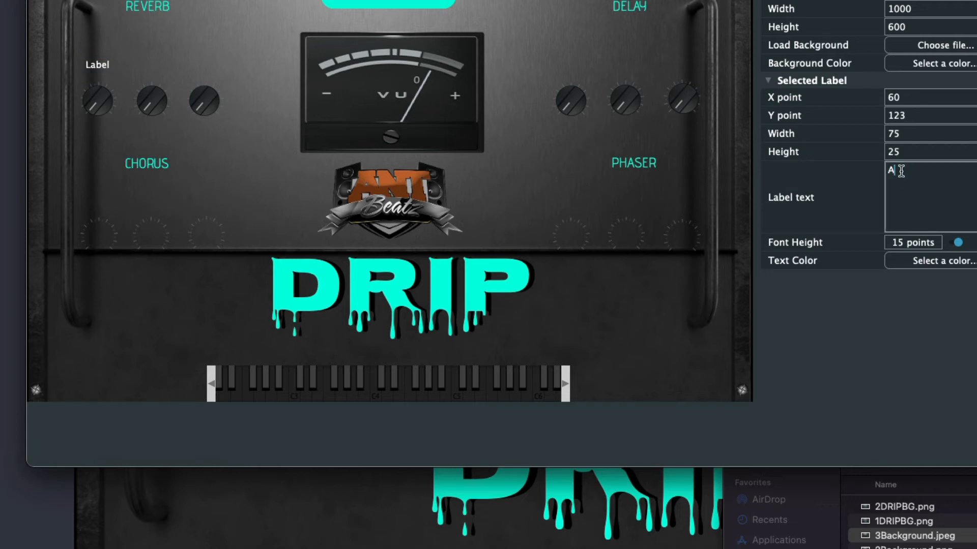
type("MOUNT")
left_click(861, 338)
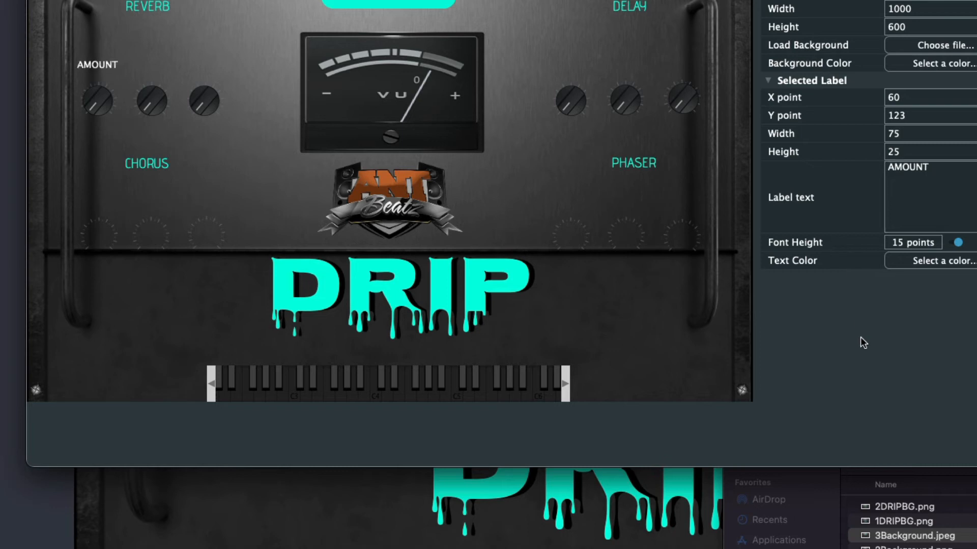
- Change the text of the label above the first REVERB knob to Amount in mixed case
left_click(137, 65)
left_click(99, 66)
left_click(929, 177)
key("BackSpace")
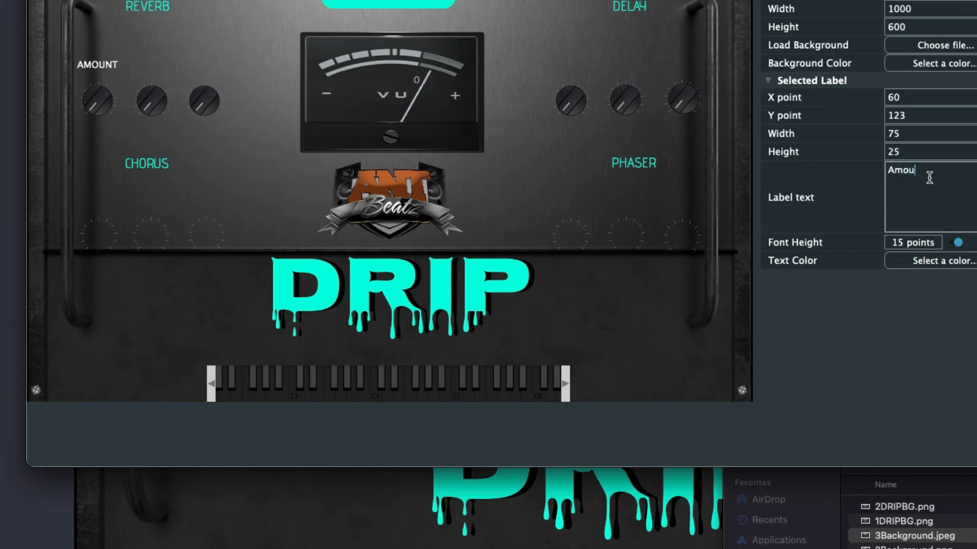
left_click(923, 355)
- Add a label above the second REVERB knob at X 136, Y 122 with the text Size
right_click(156, 65)
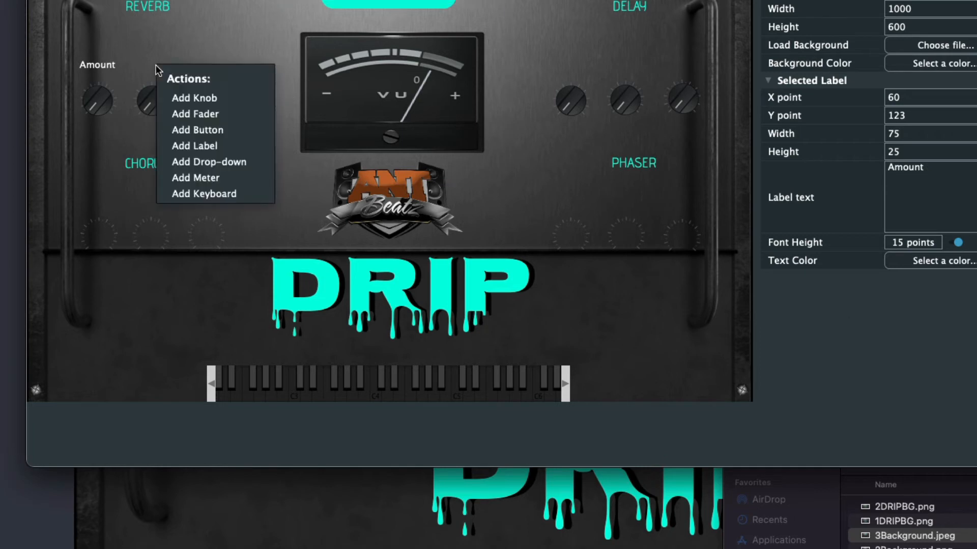
left_click(202, 145)
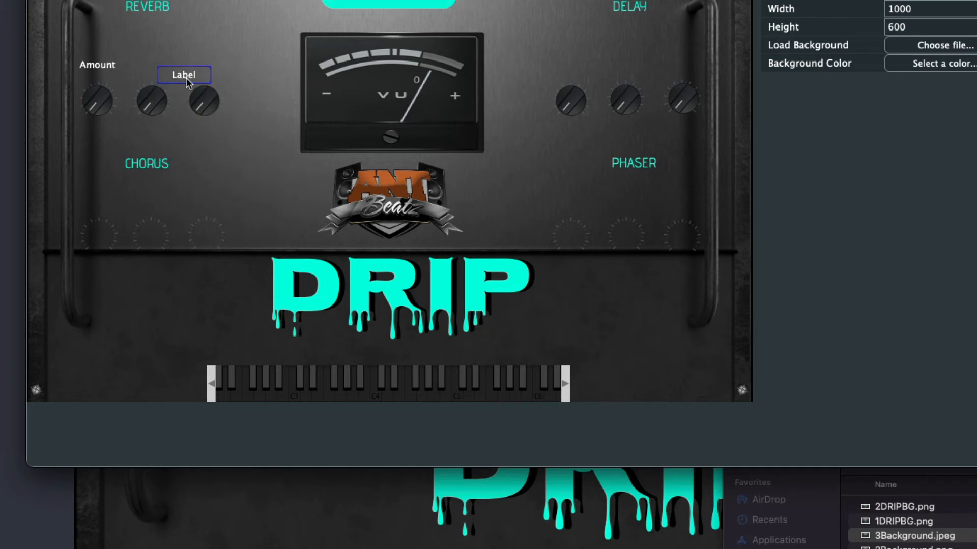
left_click_drag(186, 75, 154, 63)
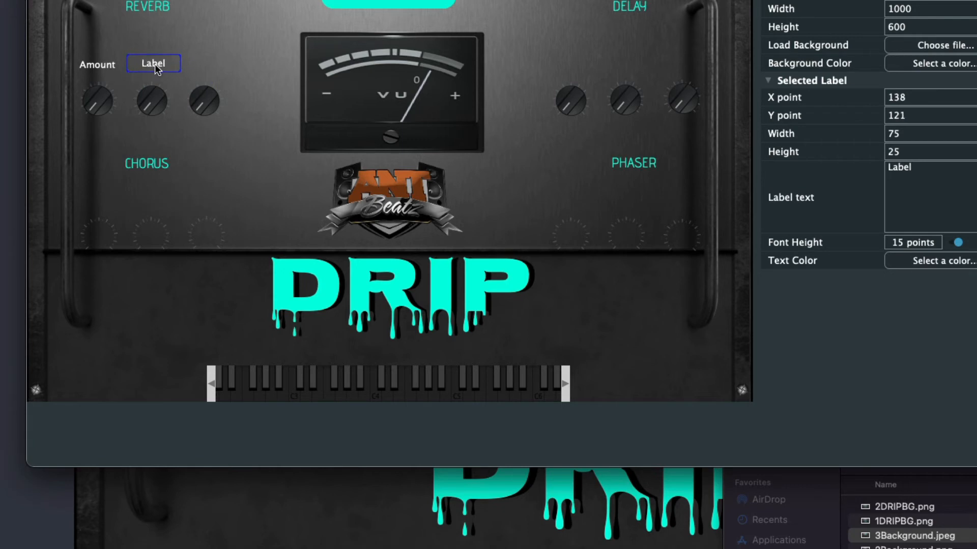
double_click(919, 178)
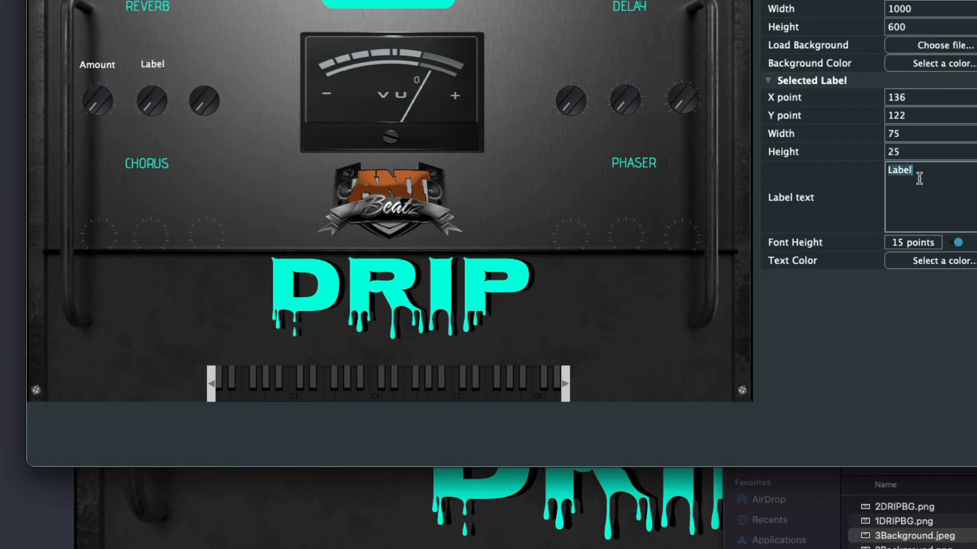
key("BackSpace")
left_click(863, 292)
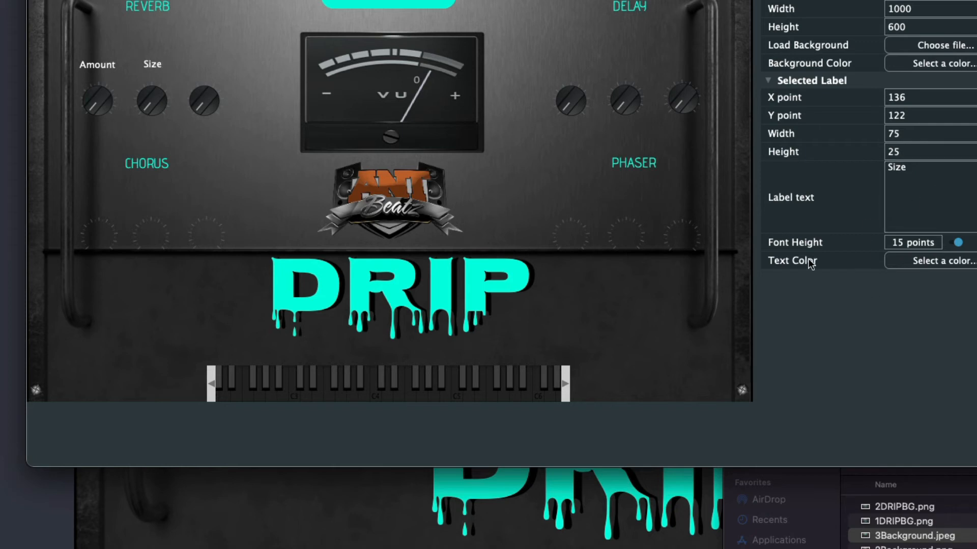
- Add a label above the third REVERB knob at X 212, Y 121 with the text Damping
right_click(201, 63)
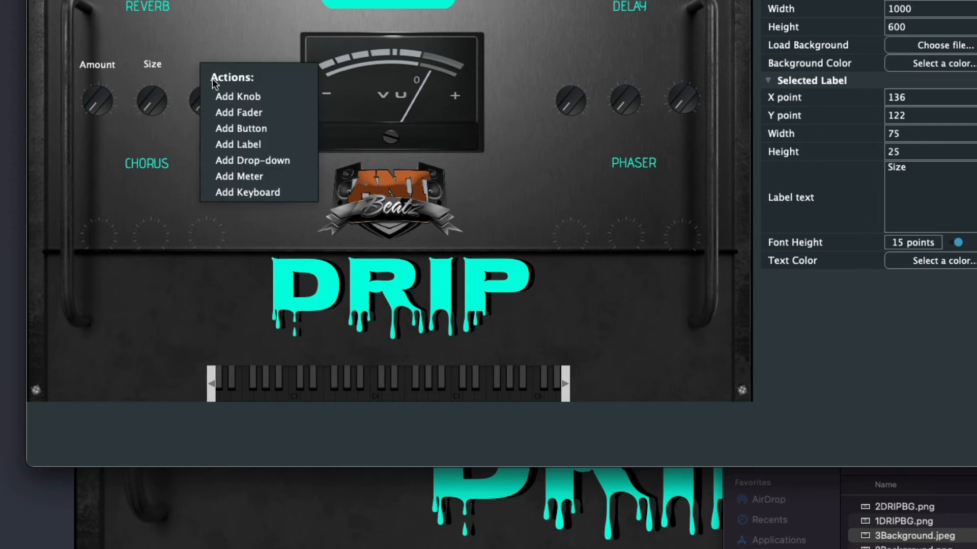
left_click(252, 145)
left_click_drag(230, 74, 209, 63)
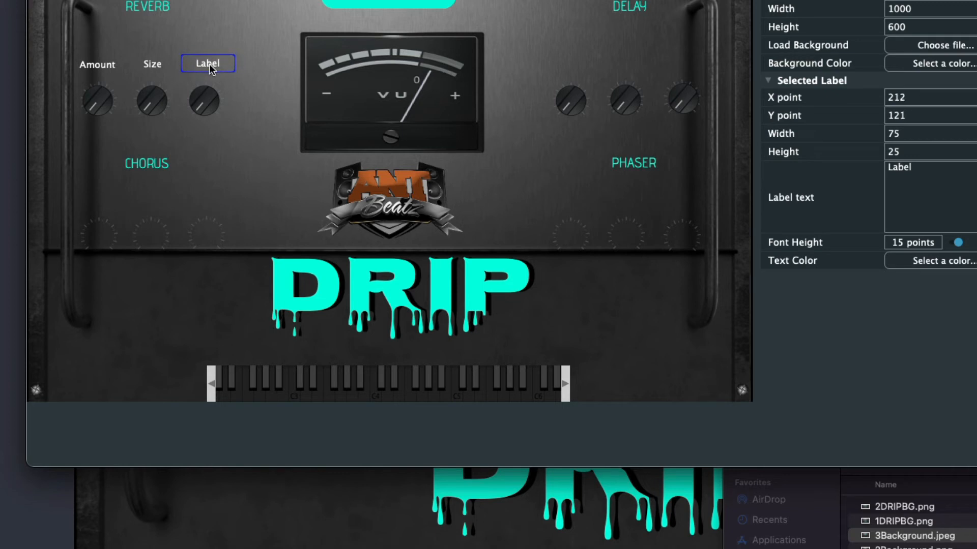
left_click(929, 177)
key("BackSpace")
type("D")
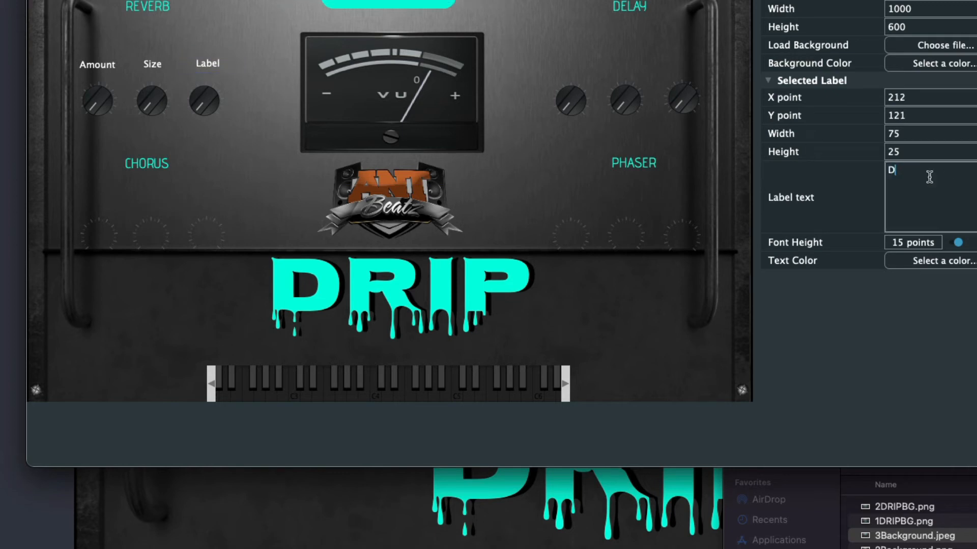
type("amping")
left_click(916, 362)
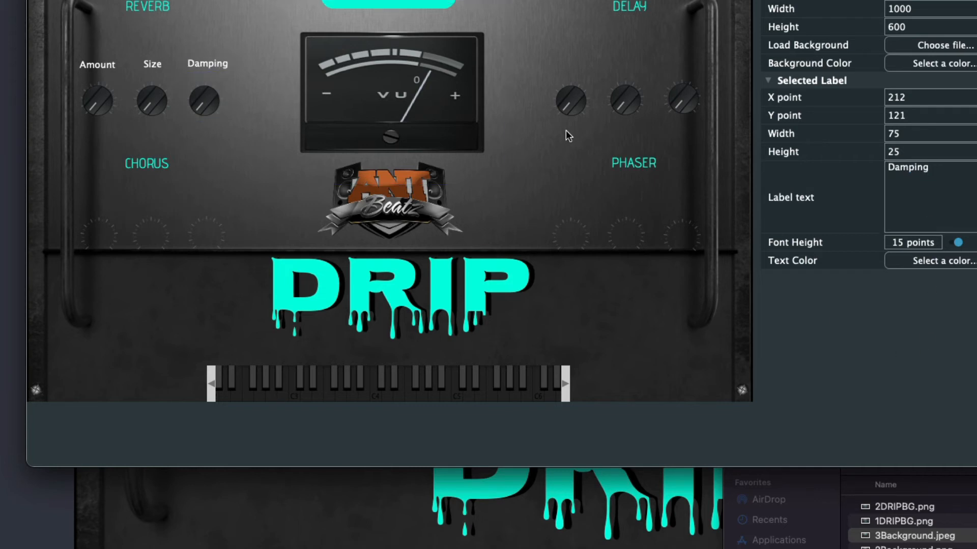
- Link the three DELAY knobs, from left to right, to Delay Amount, Delay Time and Delay Feedback
left_click(567, 94)
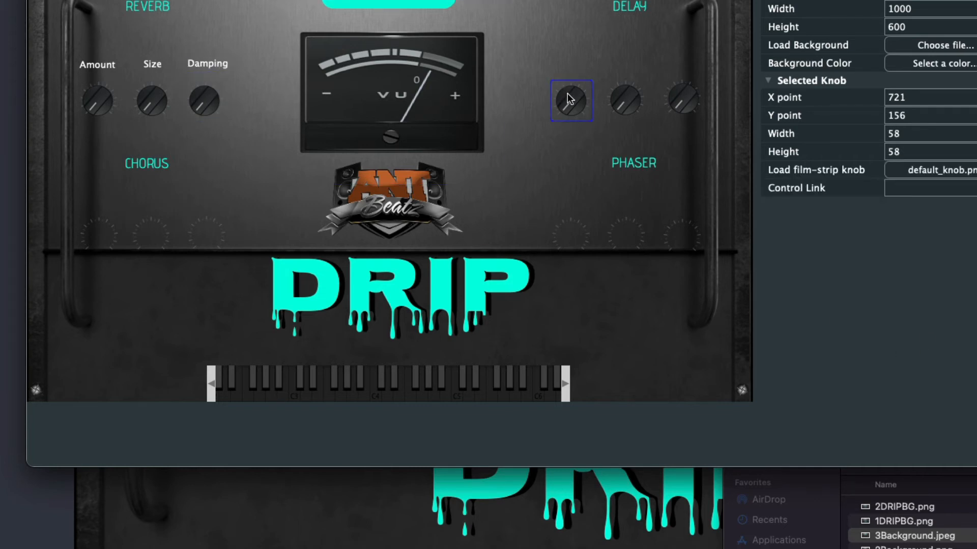
left_click(956, 189)
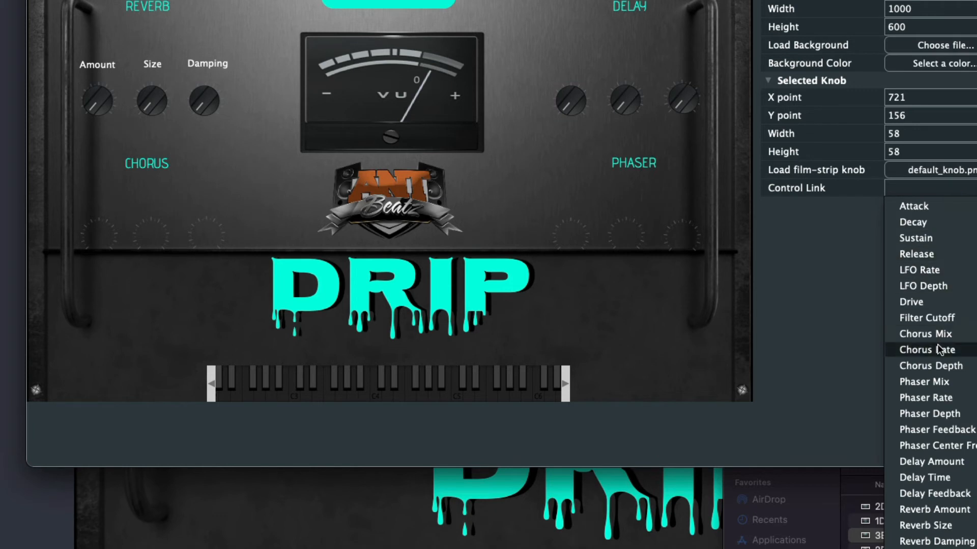
left_click(948, 466)
left_click(621, 102)
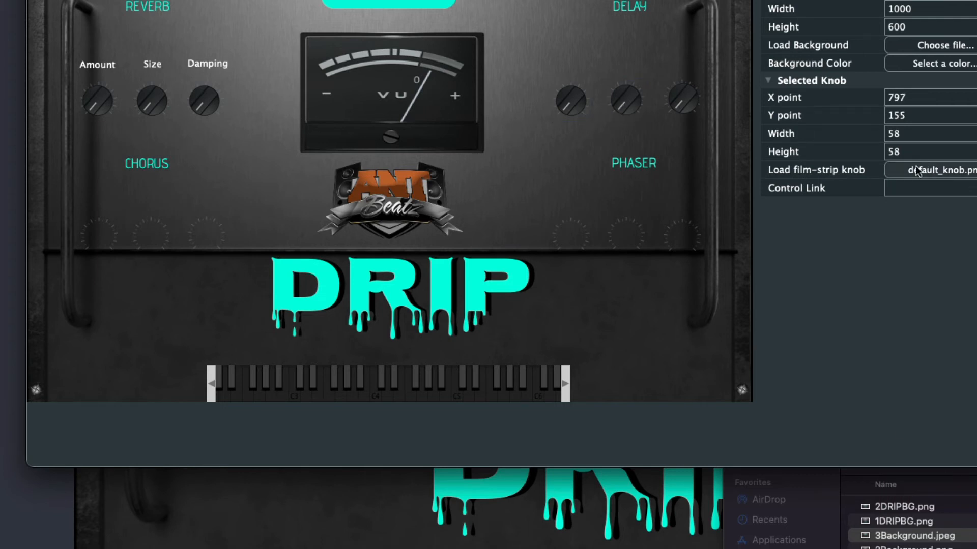
left_click(908, 184)
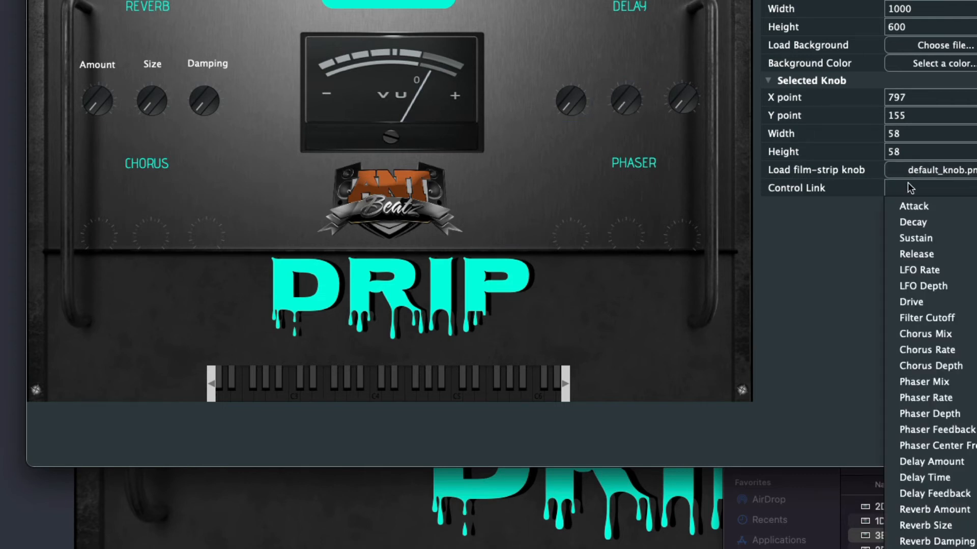
left_click(935, 478)
left_click(695, 96)
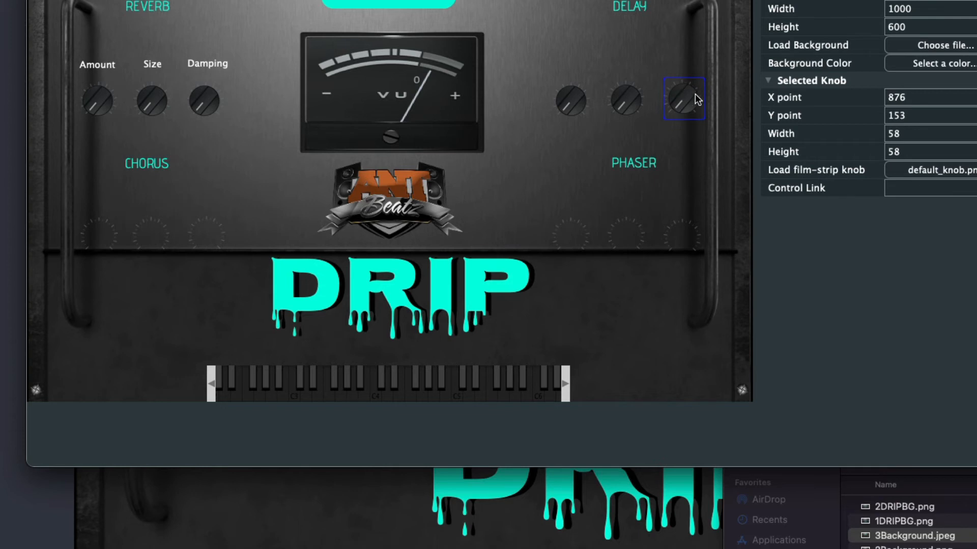
left_click(918, 182)
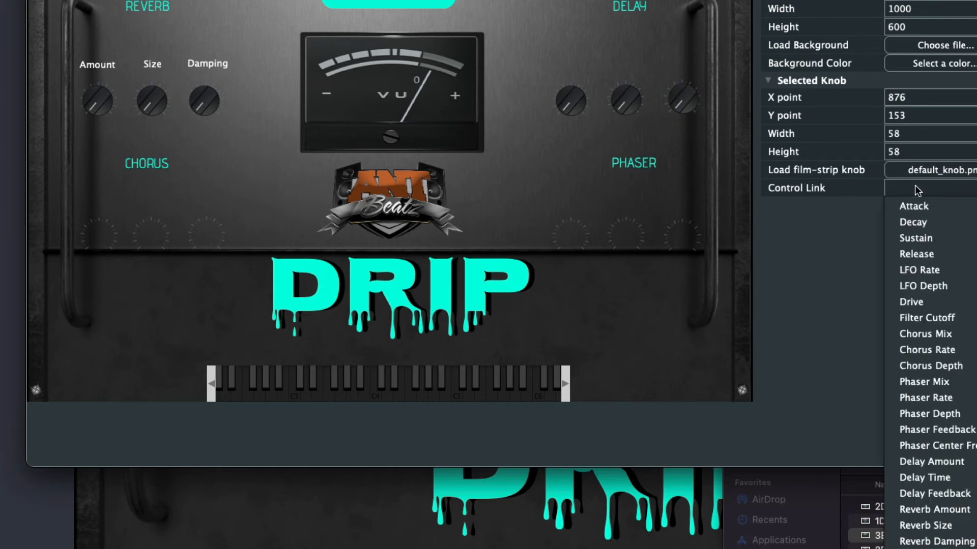
left_click(926, 493)
- Add a label above the first DELAY knob at X 712, Y 130 with the text Amount
right_click(570, 64)
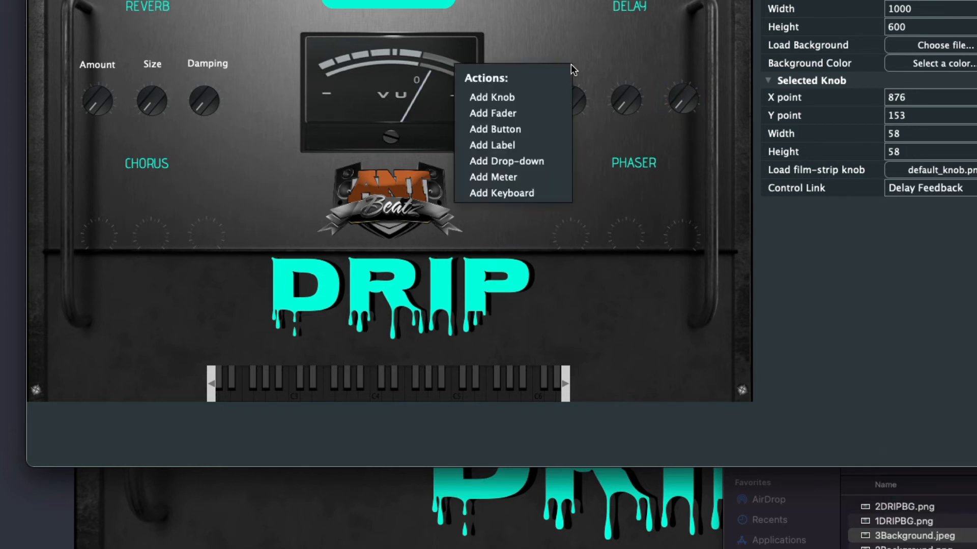
left_click(518, 139)
left_click_drag(607, 76, 577, 66)
double_click(899, 170)
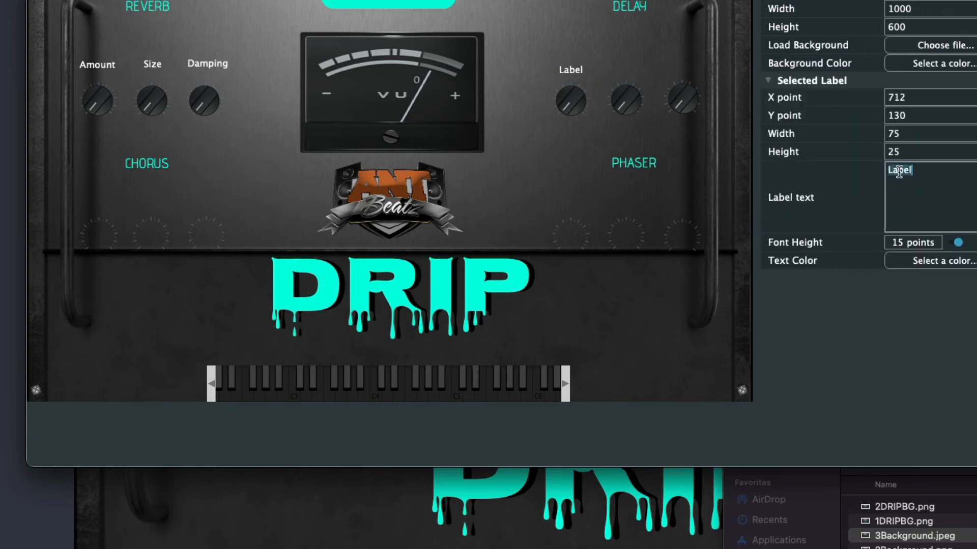
type("Amount")
left_click(909, 370)
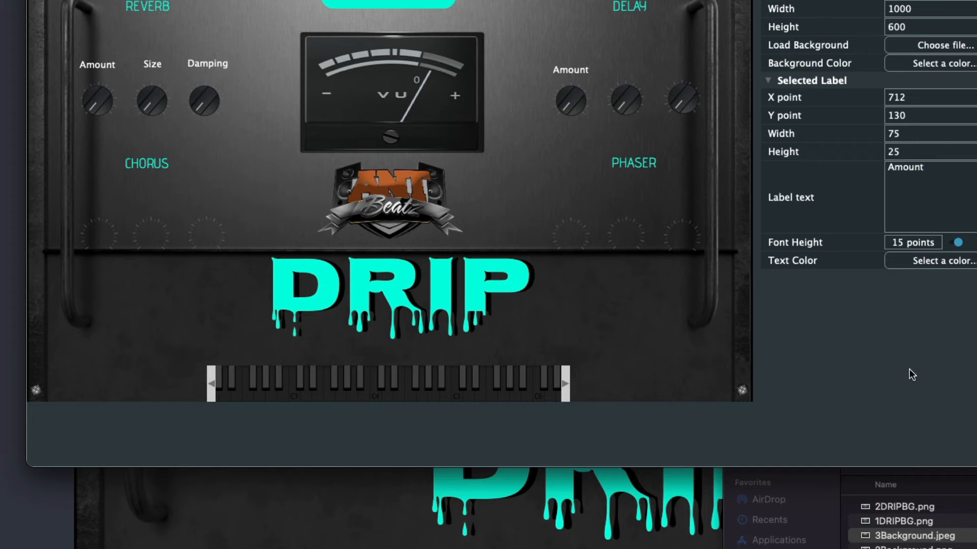
- Add a label above the second DELAY knob at X 788, Y 129 with the text Time
right_click(632, 73)
left_click(575, 151)
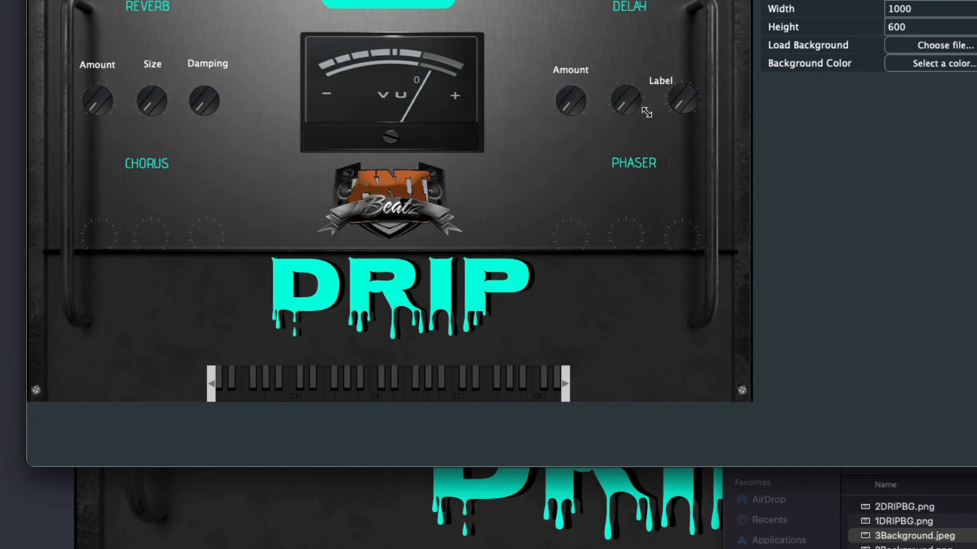
left_click_drag(654, 80, 619, 68)
left_click(929, 173)
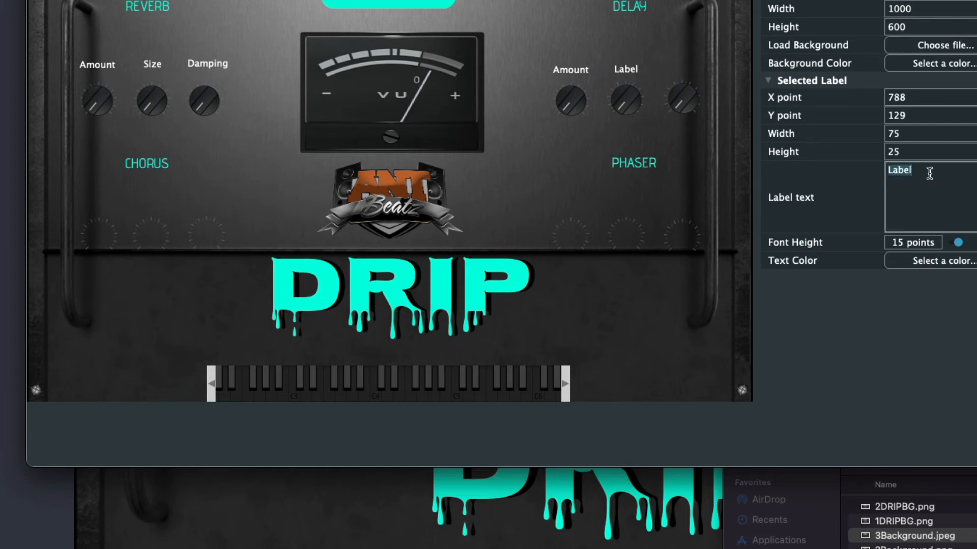
type("Time")
left_click(896, 396)
- Add a label above the third DELAY knob at X 862, Y 128 with the text FB
right_click(679, 69)
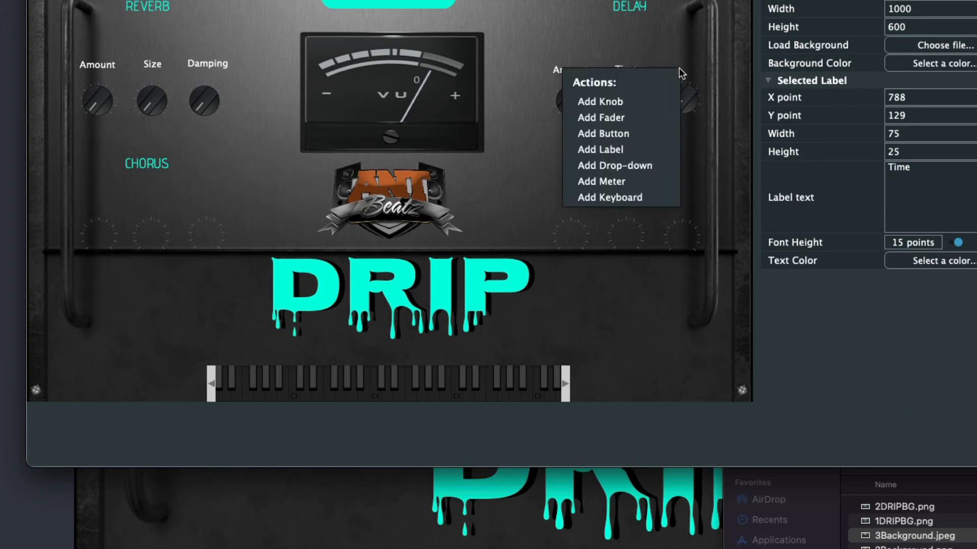
left_click(615, 150)
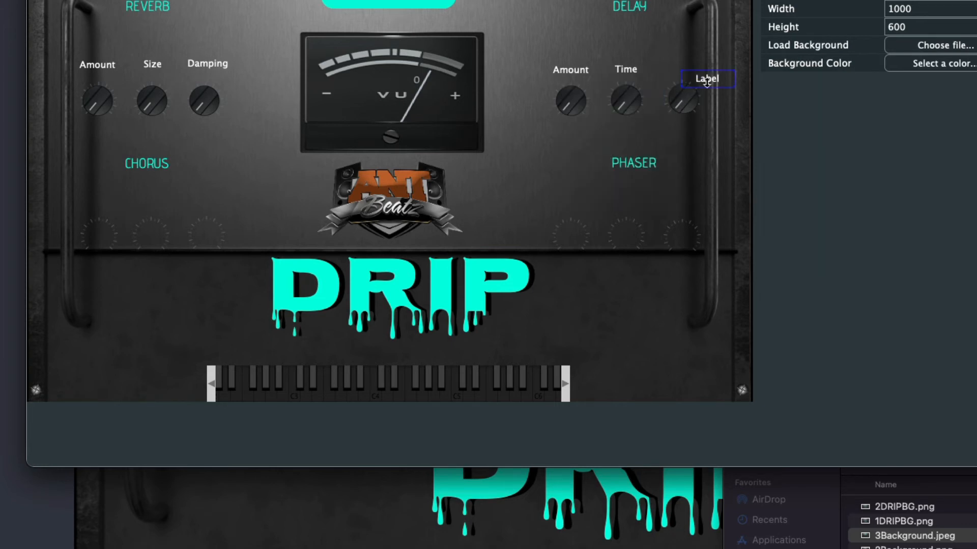
left_click_drag(706, 81, 682, 69)
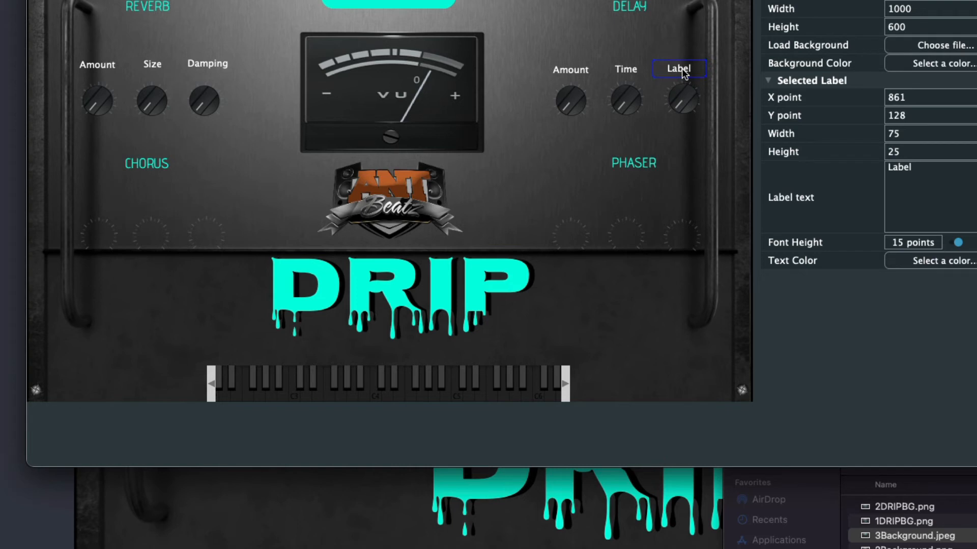
double_click(909, 166)
key("BackSpace")
type("F")
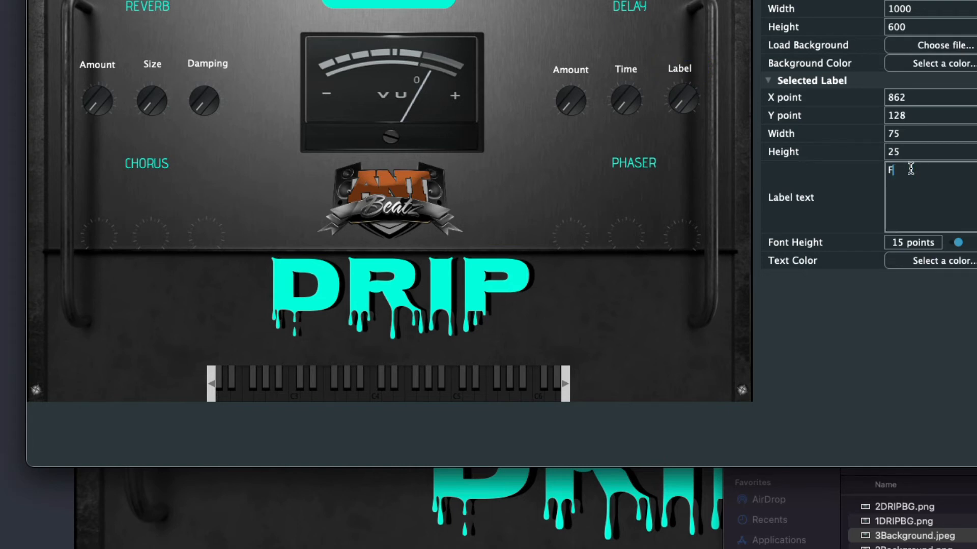
type("B")
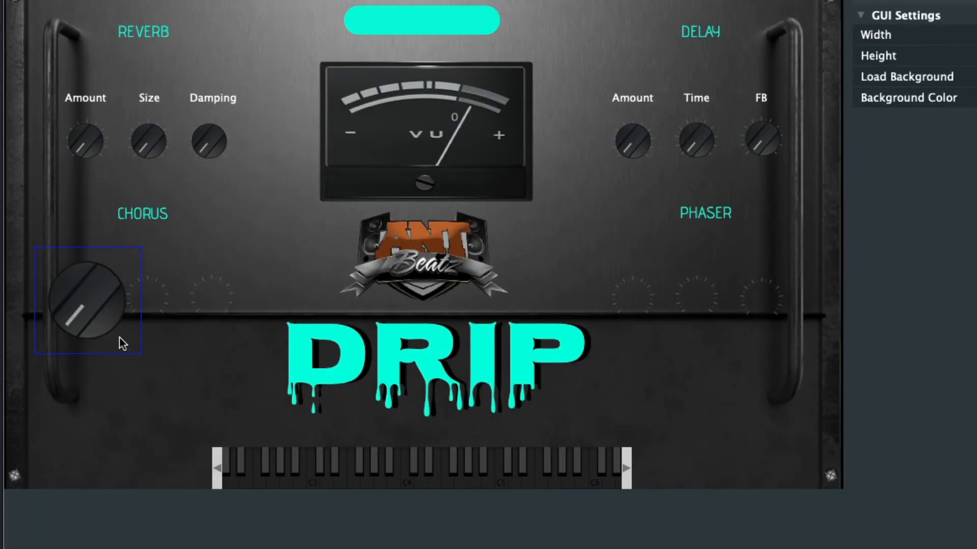
- Place a knob on each of the three CHORUS ring scales, shrinking each one to fit its ring
left_click_drag(120, 340, 74, 297)
right_click(150, 303)
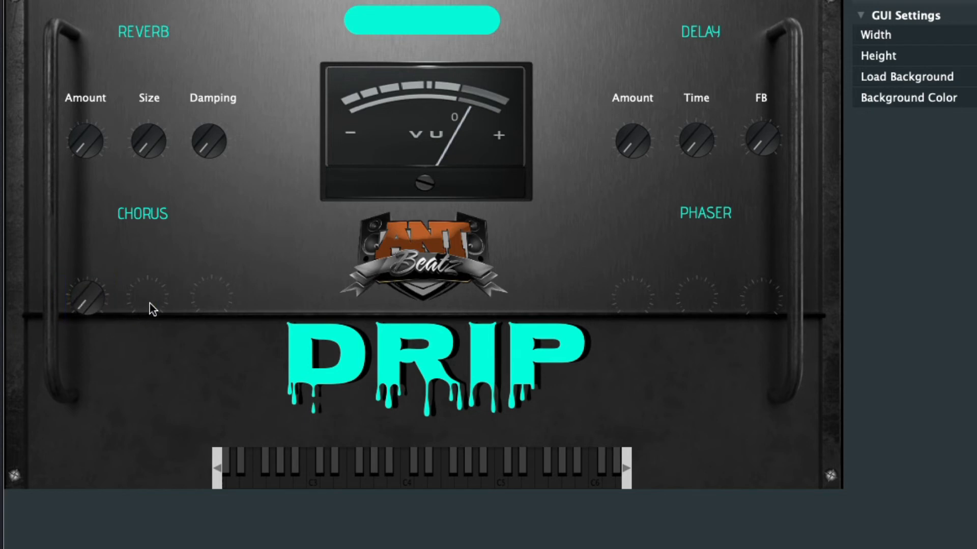
left_click(175, 331)
left_click_drag(202, 353, 154, 305)
right_click(222, 302)
left_click(259, 338)
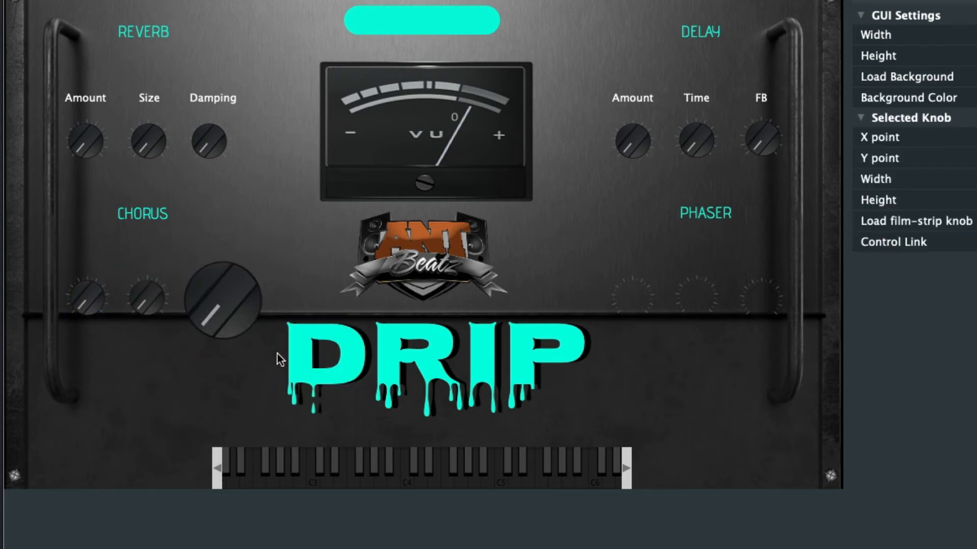
left_click_drag(280, 356, 209, 294)
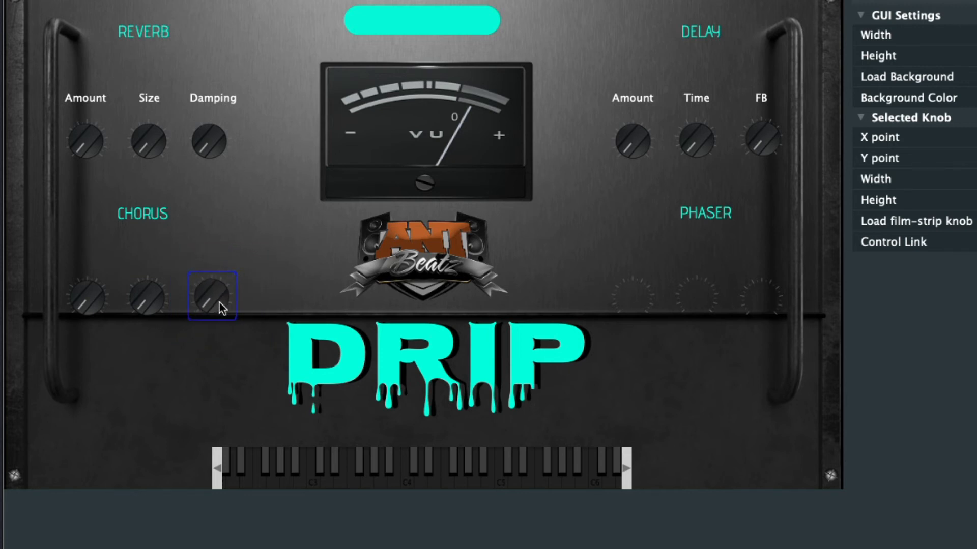
- Add three knobs under PHASER, each shrunk to fit and centered on its ring scale
right_click(637, 310)
left_click(587, 337)
left_click_drag(690, 357, 651, 318)
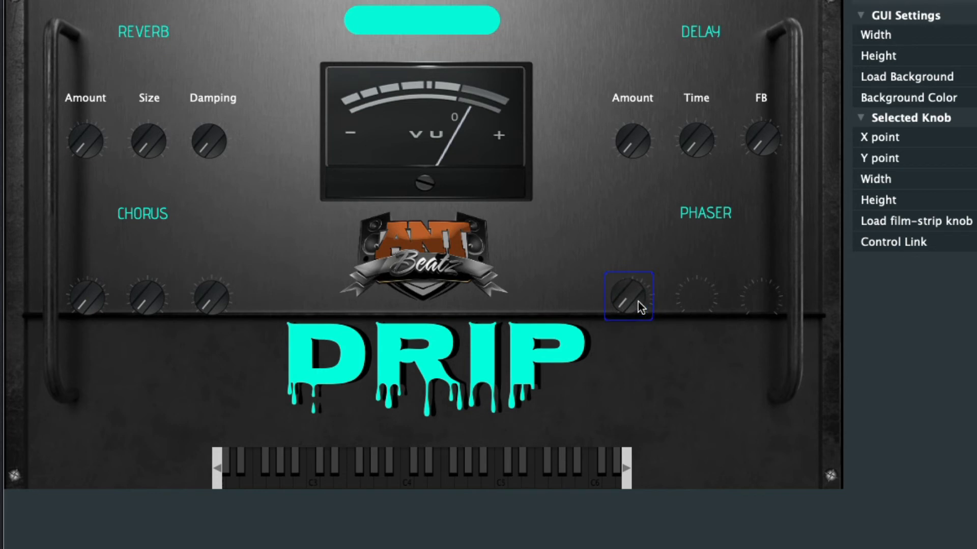
right_click(706, 295)
left_click(654, 323)
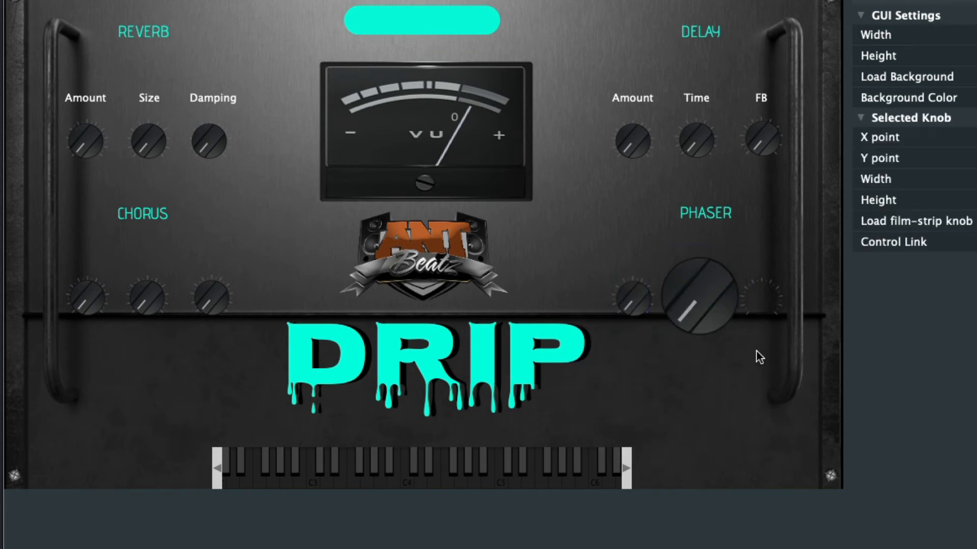
left_click_drag(746, 346, 686, 281)
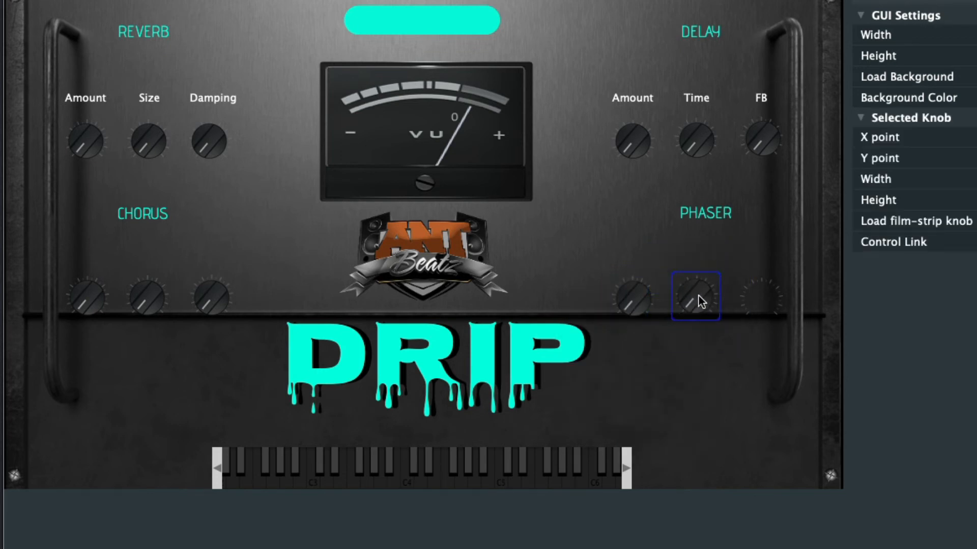
right_click(775, 306)
left_click(759, 328)
left_click_drag(816, 348, 765, 296)
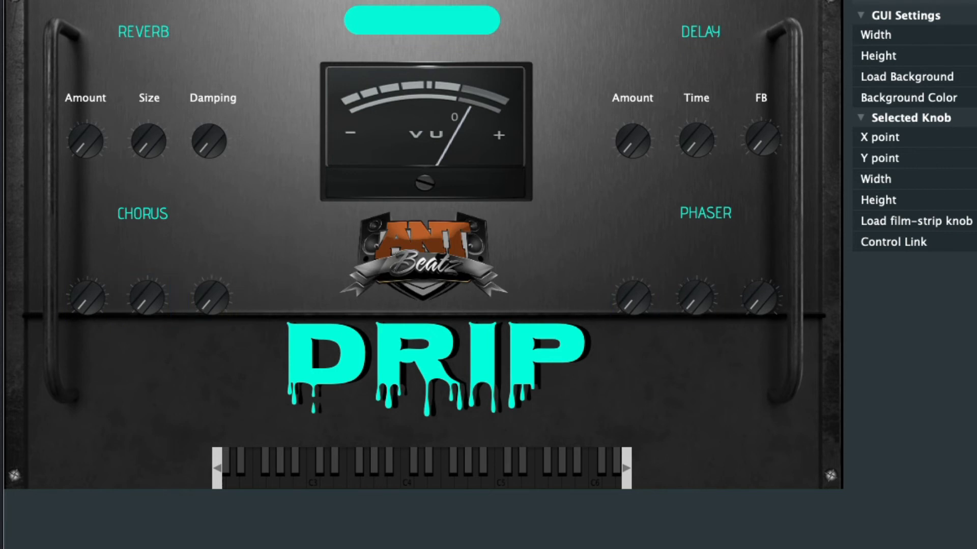
left_click(706, 395)
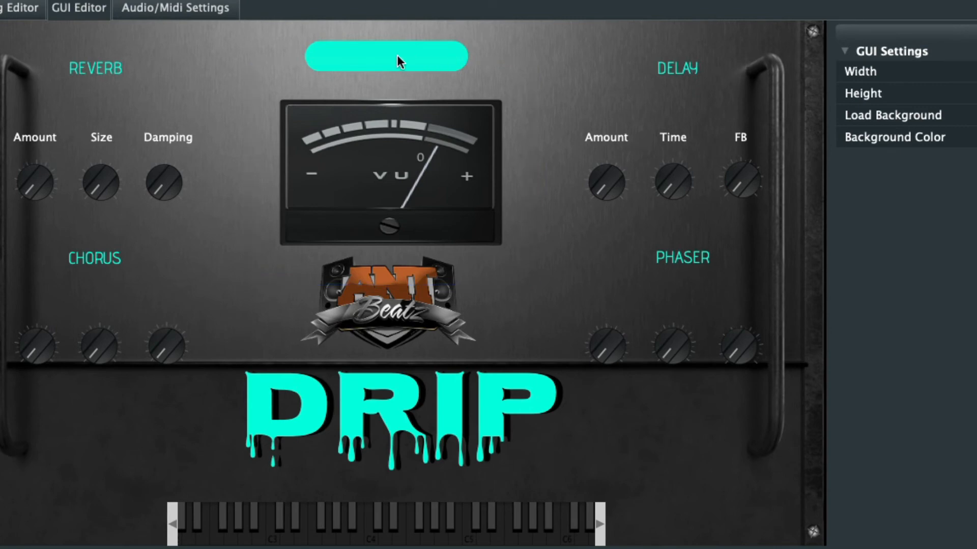
- Add a 150 x 36 drop-down over the turquoise bar above the VU meter, at X 423, Y 23
right_click(396, 55)
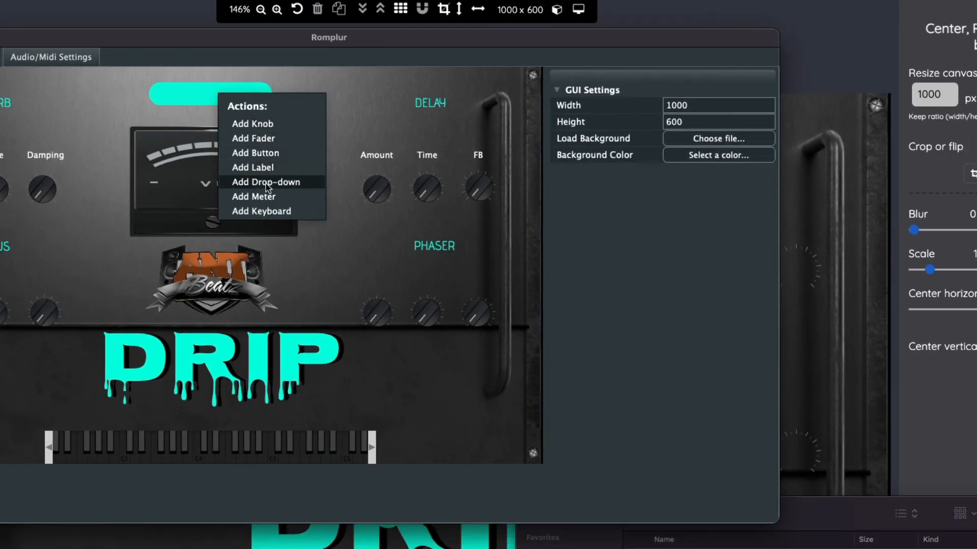
left_click(266, 182)
left_click(260, 102)
mouse_move(260, 102)
left_mouse_down()
mouse_move(200, 95)
mouse_move(257, 103)
left_mouse_up()
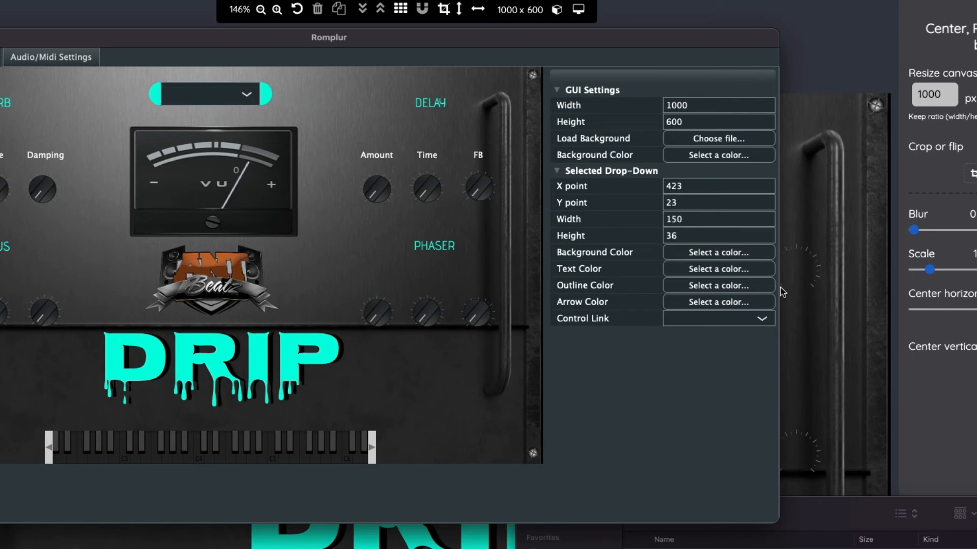
- Set the drop-down's text color to near-black FF0A0A0A
left_click(693, 273)
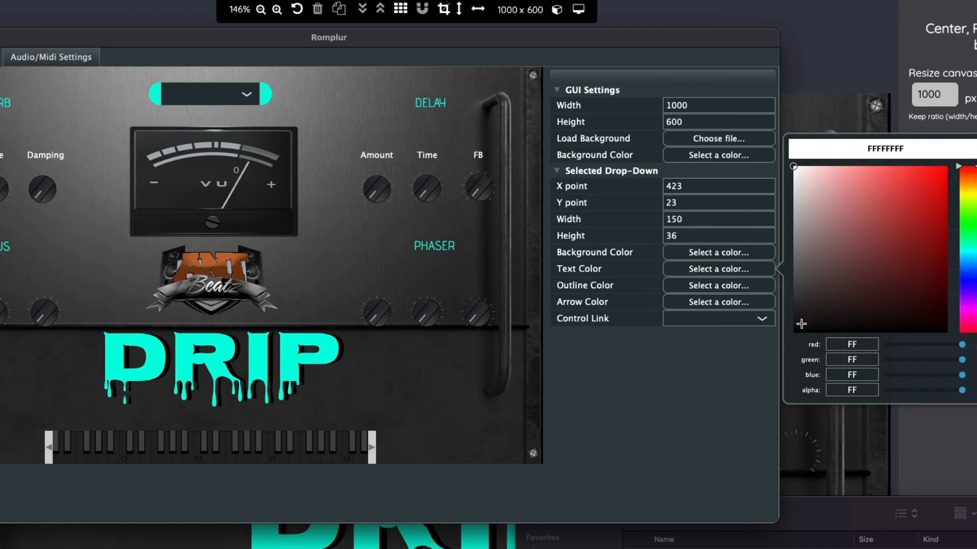
left_click_drag(797, 324, 777, 329)
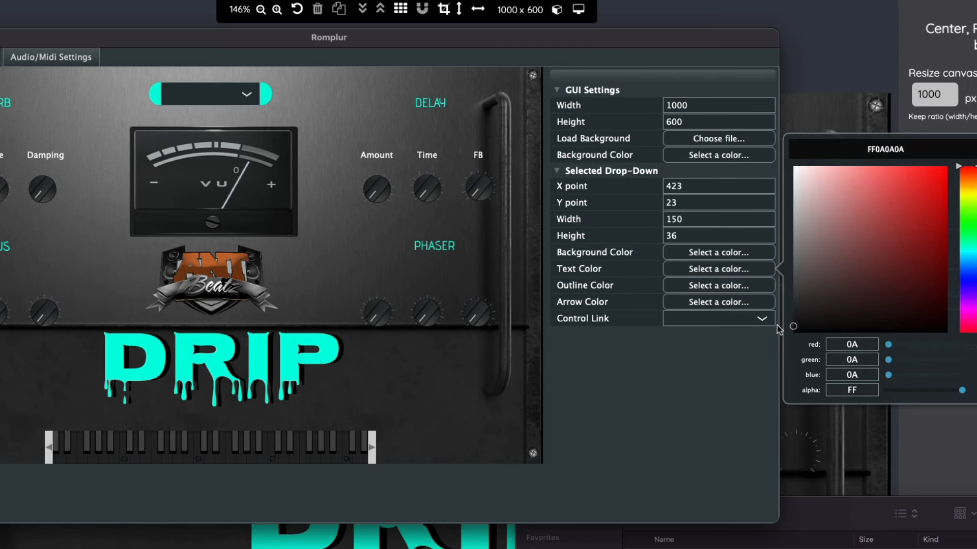
left_click(465, 373)
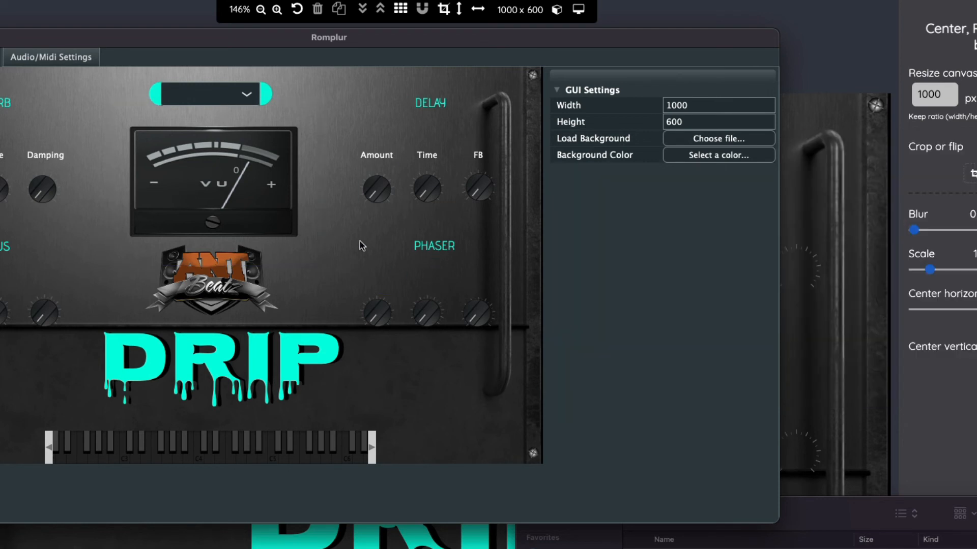
- Make the drop-down's background color mostly transparent by lowering its alpha to 20
left_click(226, 99)
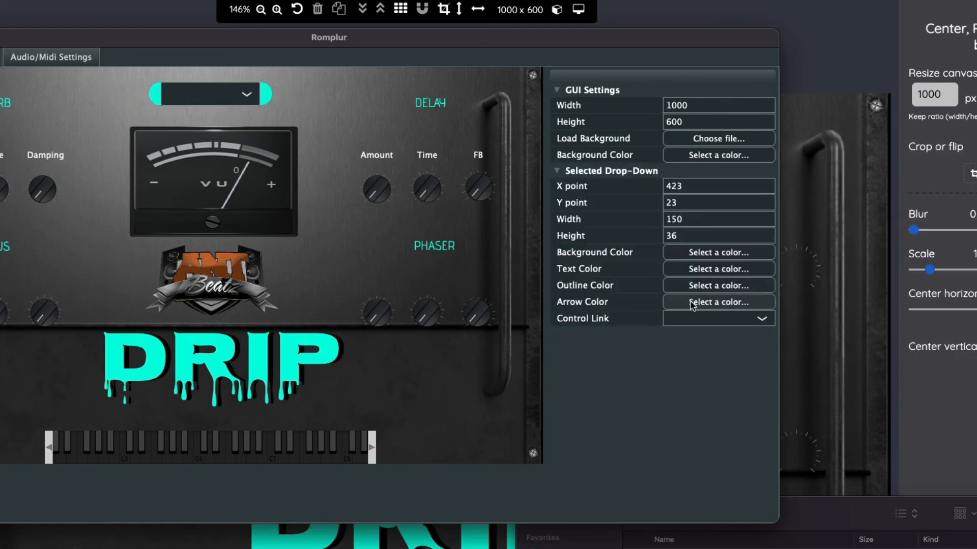
left_click(696, 254)
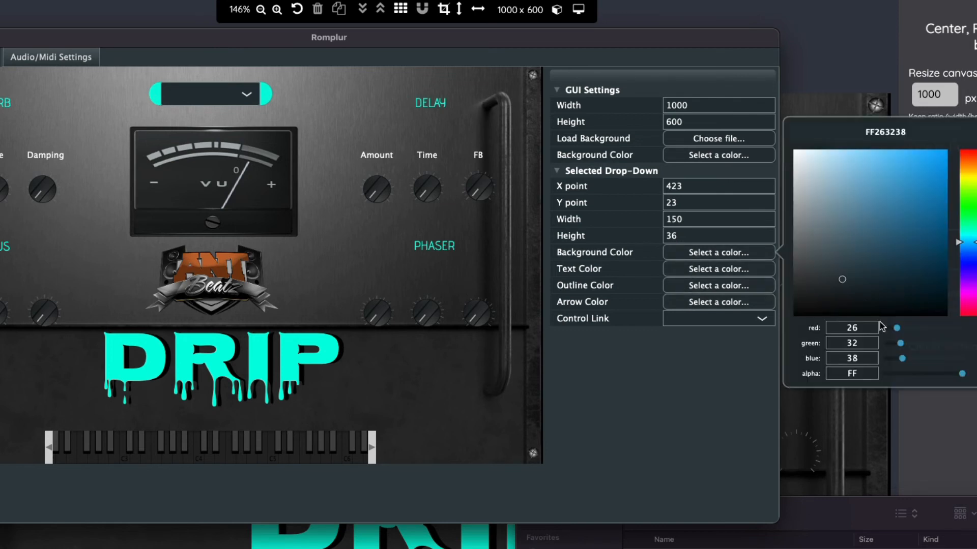
left_click_drag(935, 376, 895, 378)
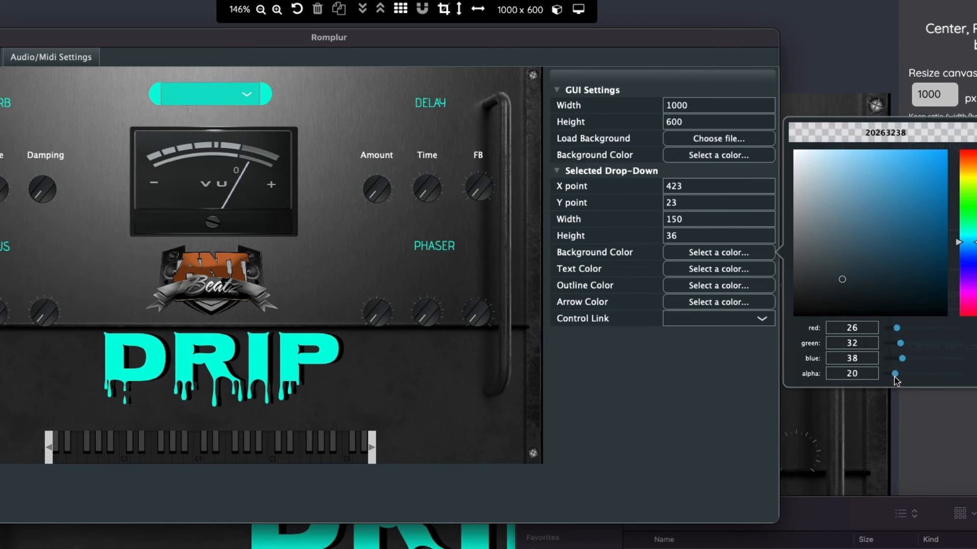
left_click(333, 109)
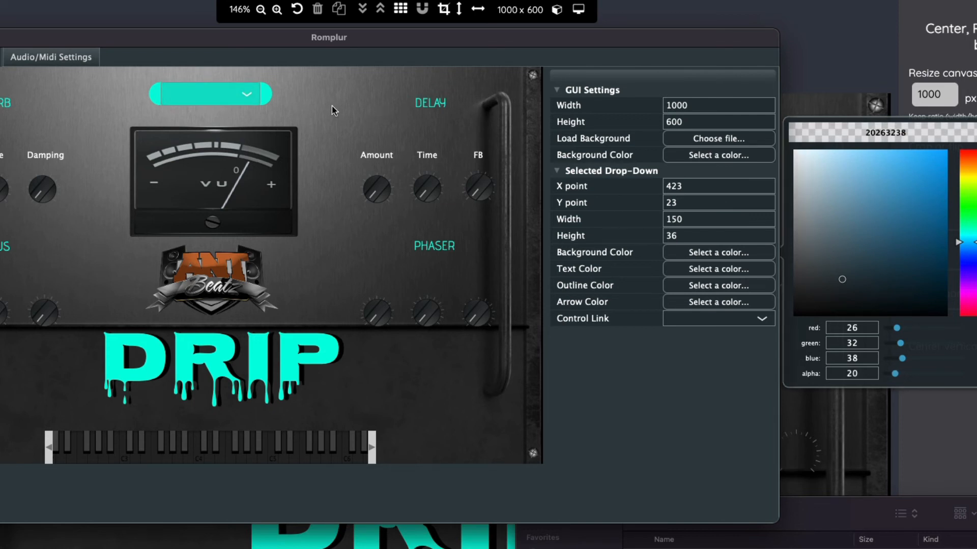
- Lower the alpha of the drop-down's outline color to 24
left_click(197, 88)
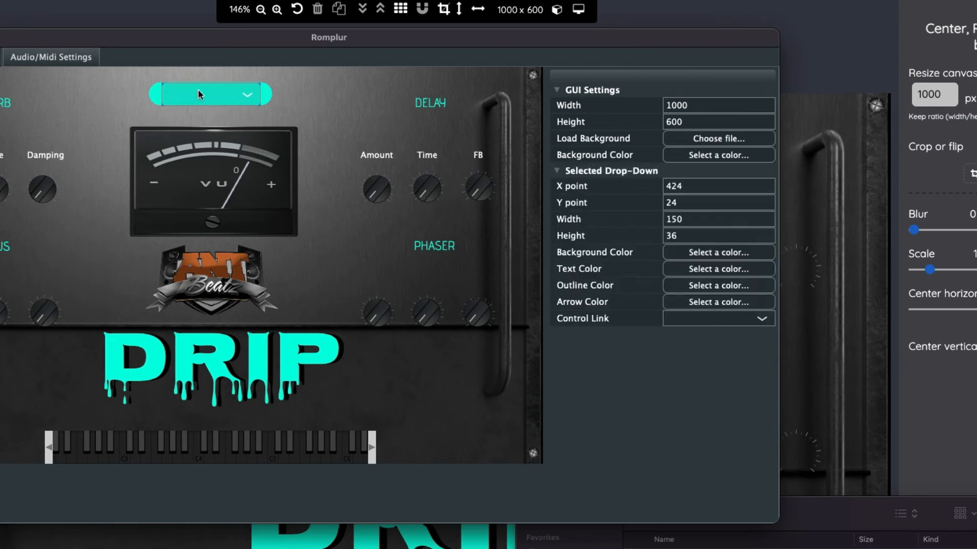
left_click(671, 285)
left_click_drag(921, 410, 899, 408)
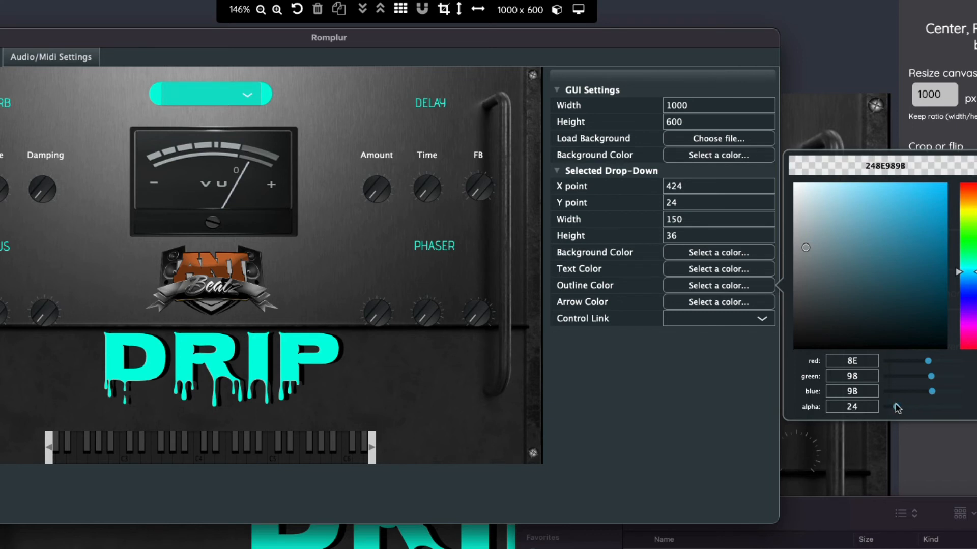
- Set the drop-down's arrow color to near-black FF0C0707
left_click(649, 408)
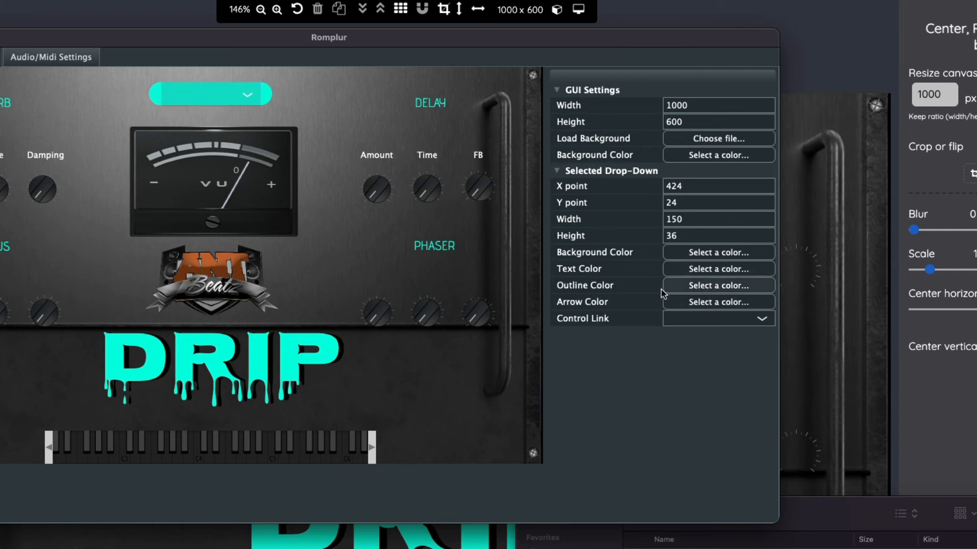
left_click(685, 306)
left_click_drag(856, 346, 832, 353)
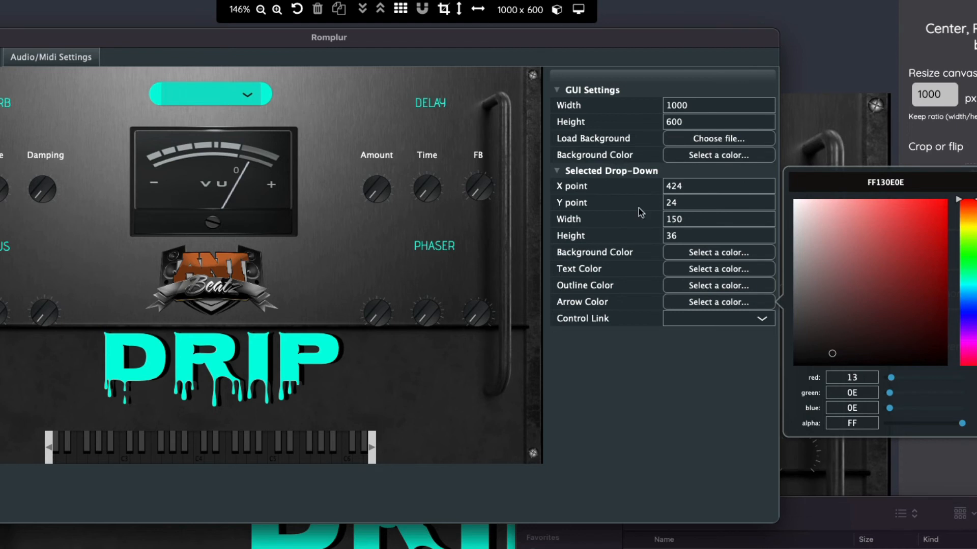
left_click_drag(913, 277, 916, 231)
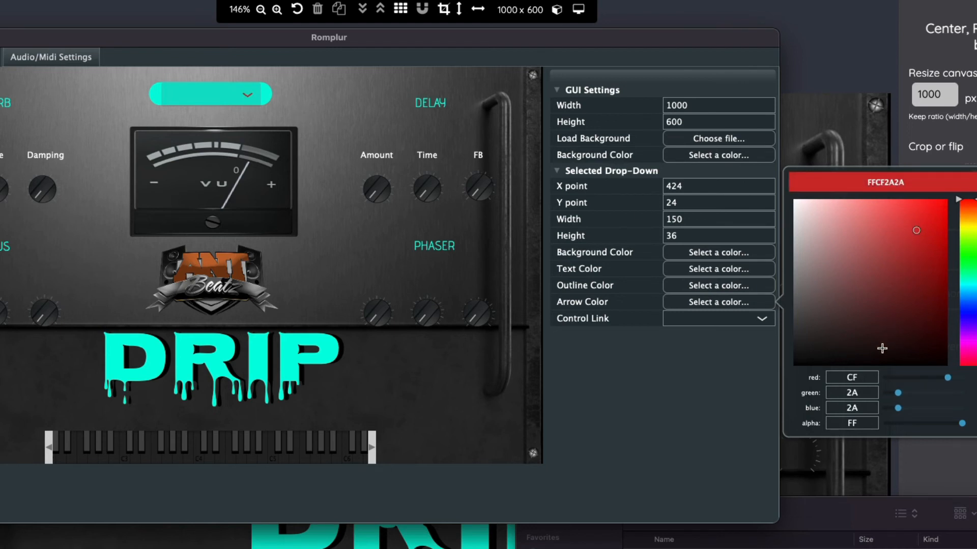
left_click_drag(882, 348, 854, 358)
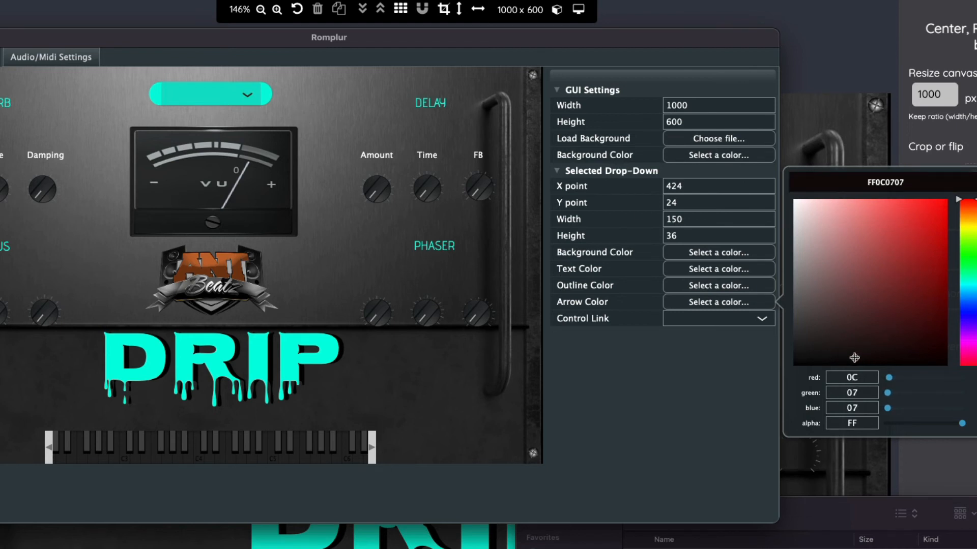
left_click(621, 420)
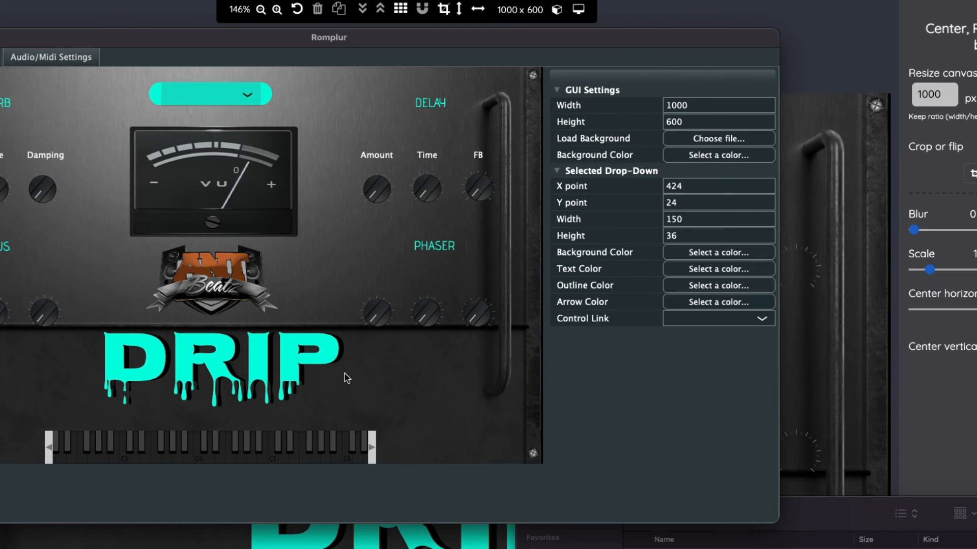
- Link the three knobs under CHORUS to Chorus Mix, Chorus Rate and Chorus Depth, in that order
left_click(0, 312)
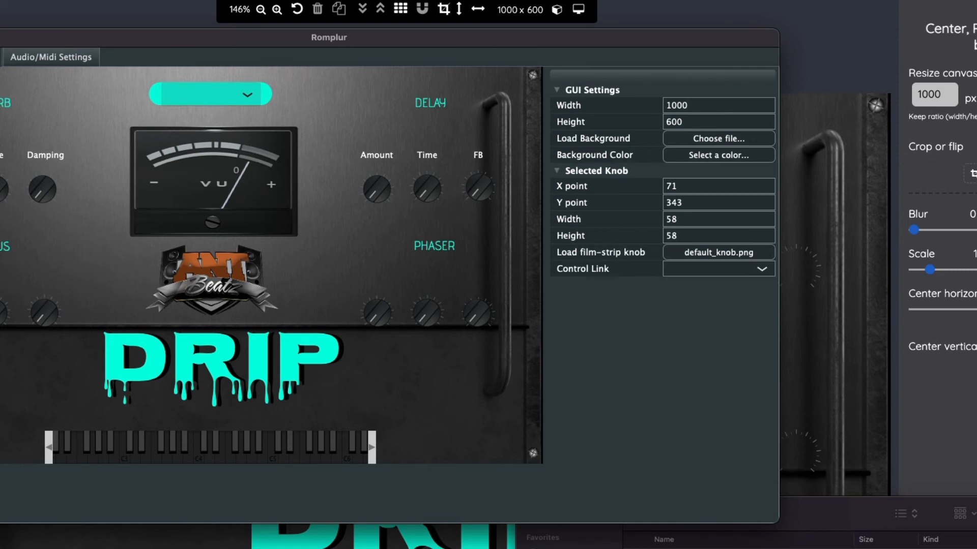
left_click(696, 272)
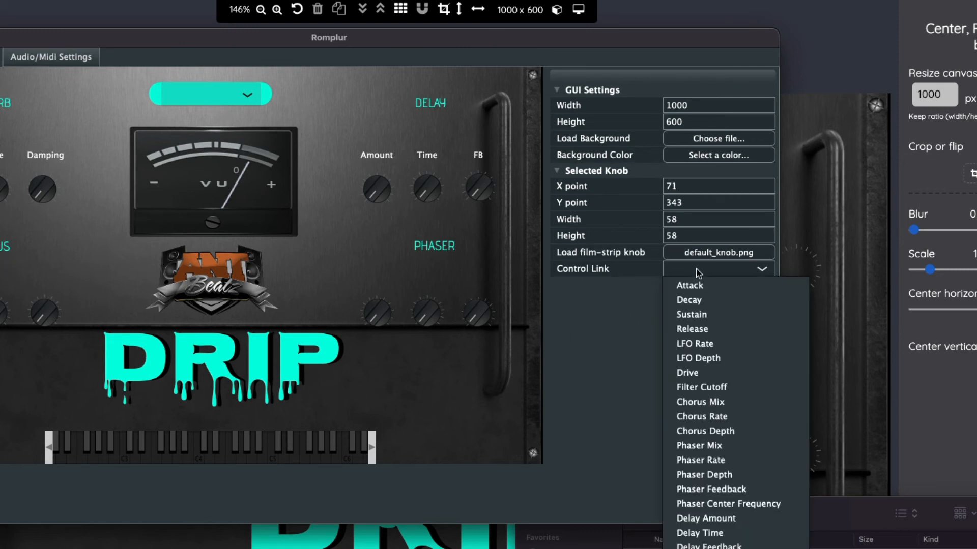
left_click(700, 401)
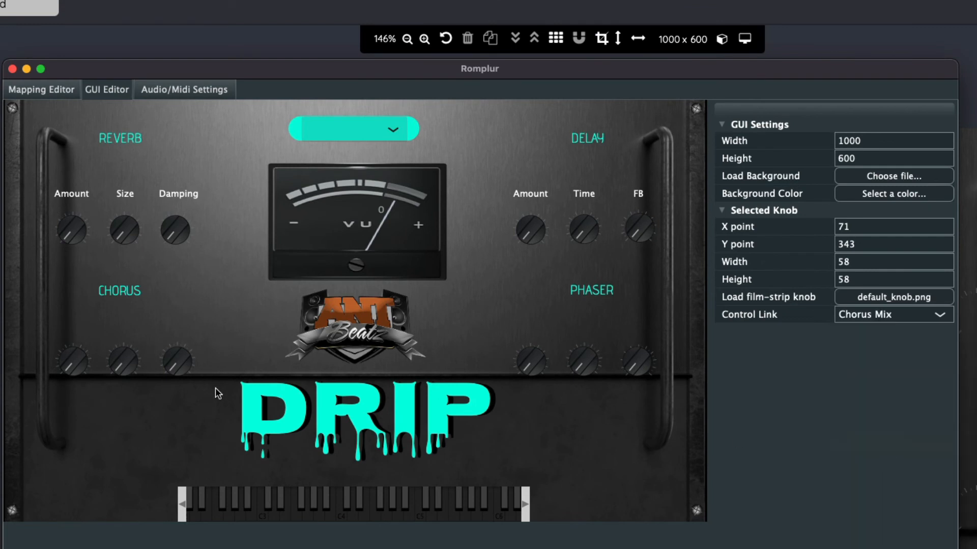
left_click(121, 361)
left_click(923, 315)
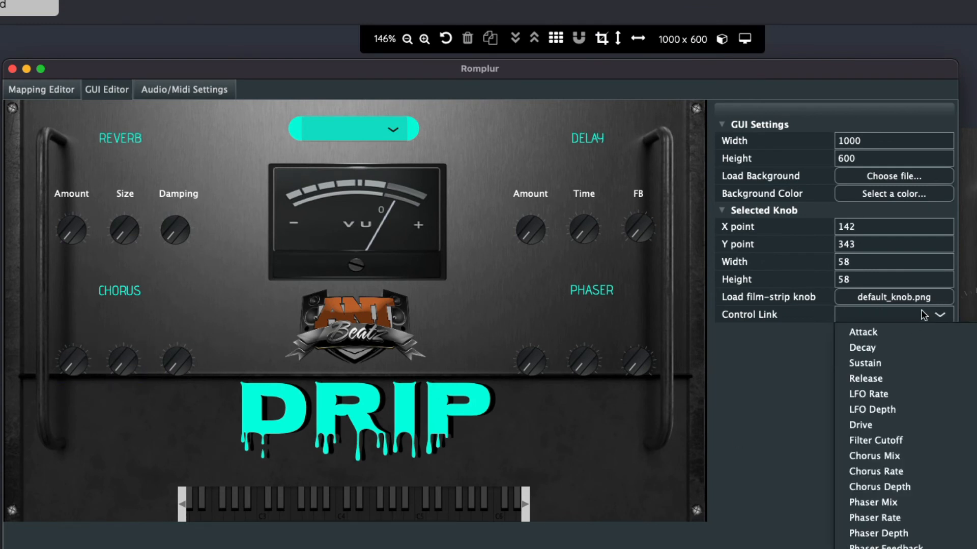
left_click(884, 472)
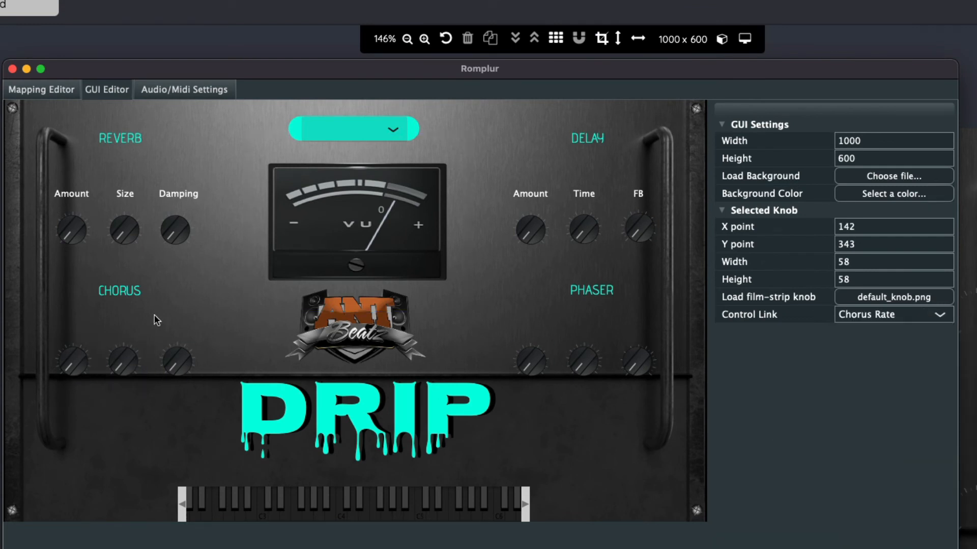
left_click(173, 360)
left_click(854, 325)
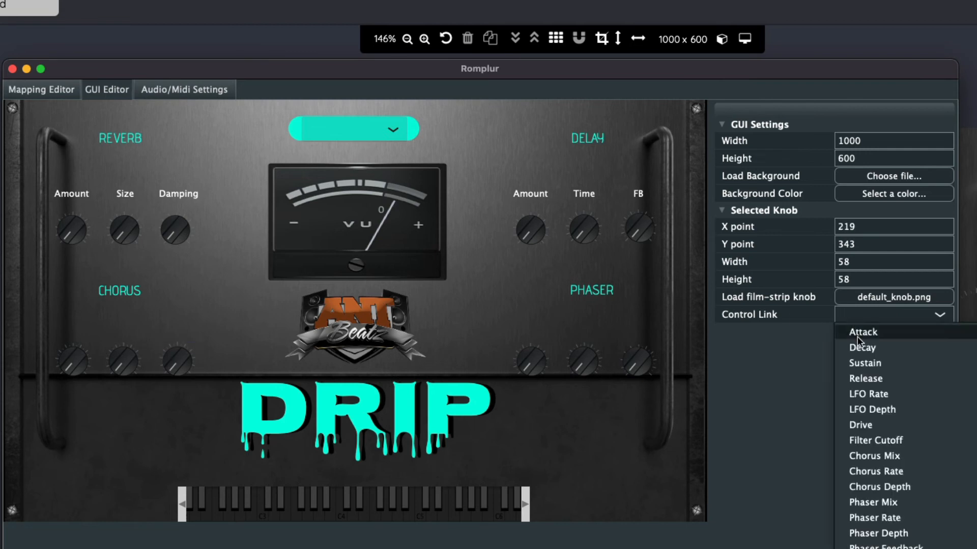
left_click(885, 489)
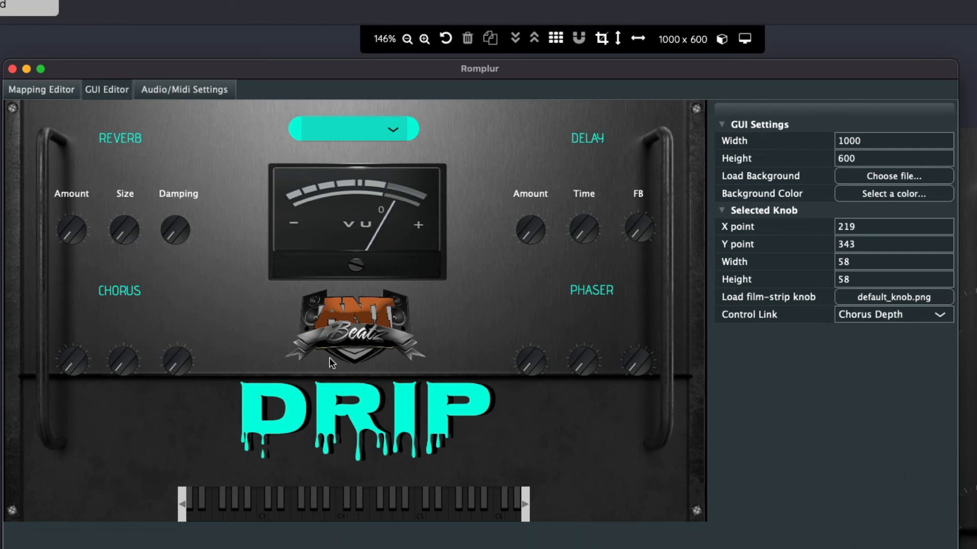
- Add a label reading Mix above the first CHORUS knob, at about X 61, Y 306
right_click(67, 329)
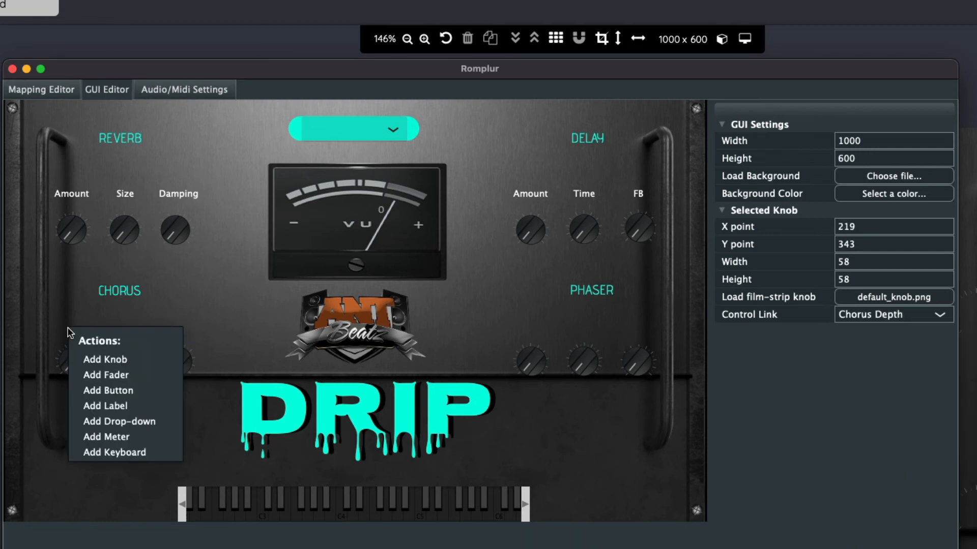
left_click(110, 405)
left_click(94, 338)
left_click_drag(94, 338, 72, 324)
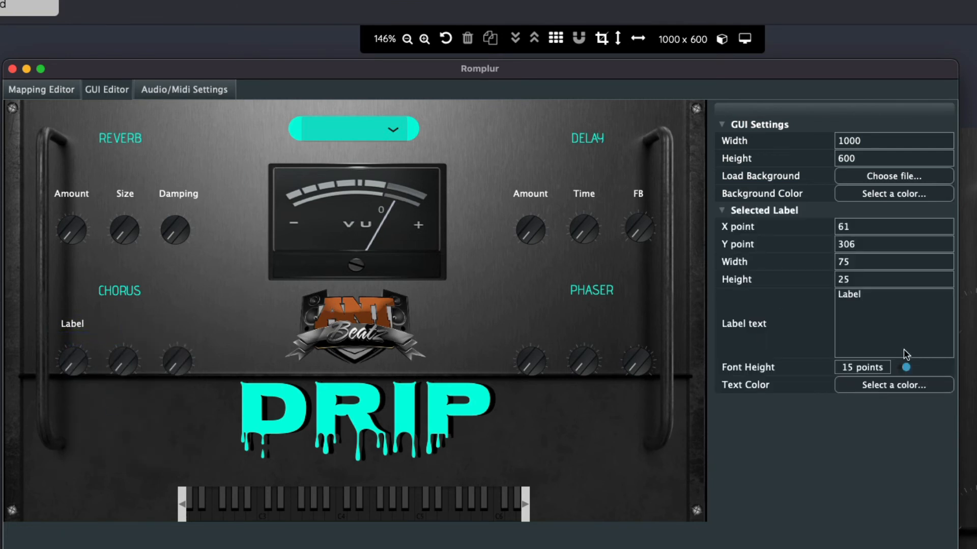
double_click(862, 295)
key("BackSpace")
type("Mix")
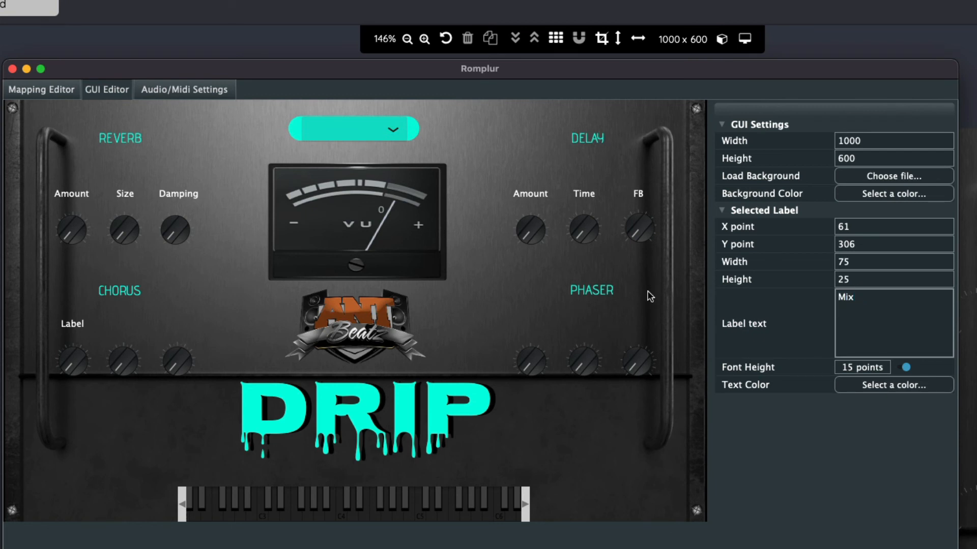
left_click(178, 423)
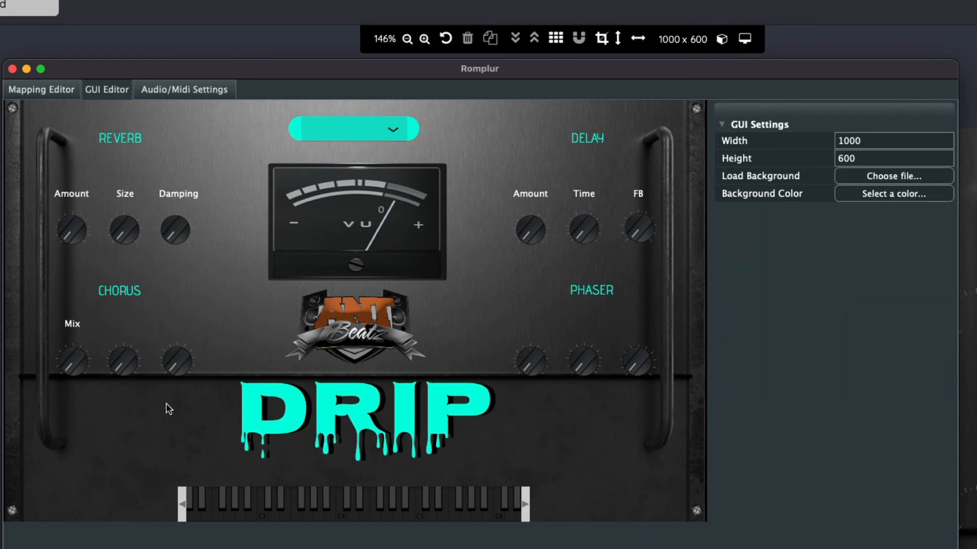
- Add a label reading Rate above the middle CHORUS knob, at about X 132, Y 304
right_click(131, 332)
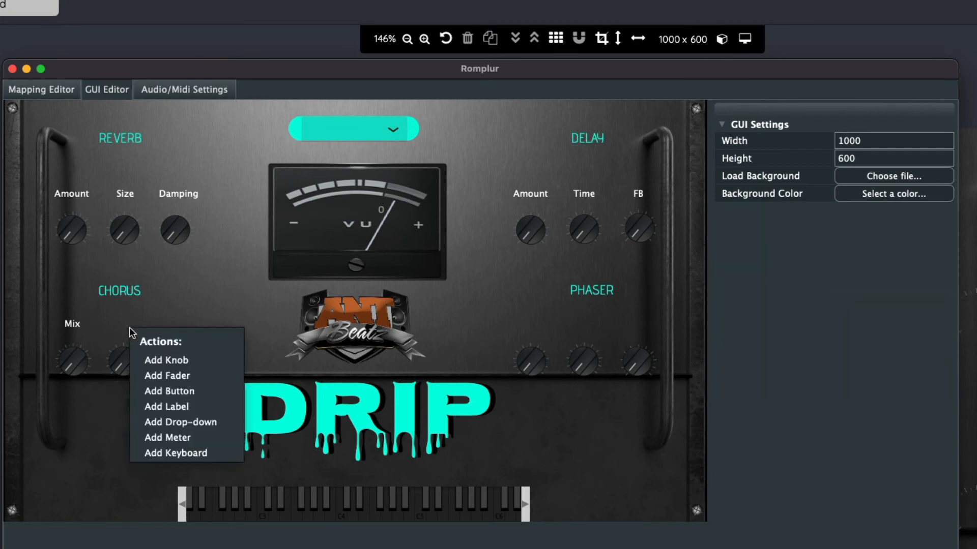
left_click(179, 407)
left_click_drag(155, 339, 120, 319)
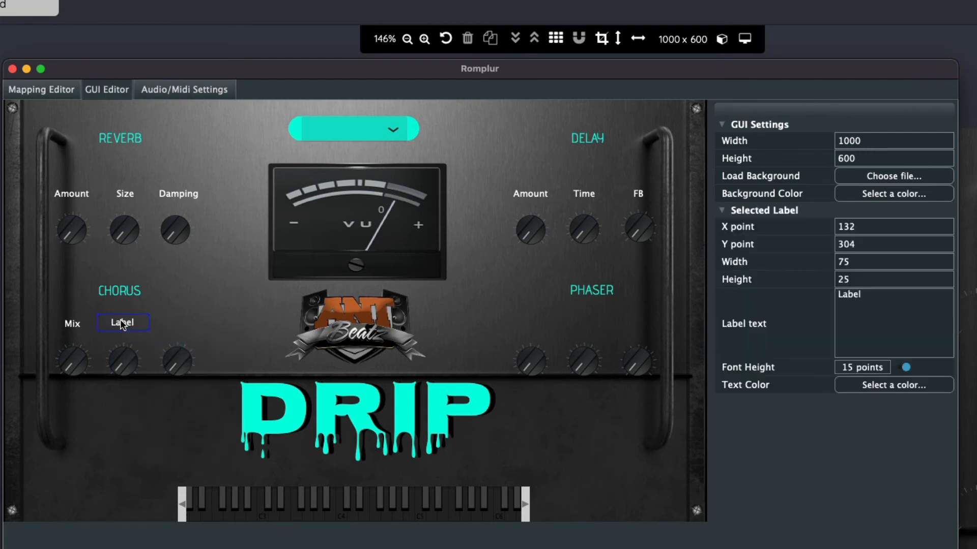
left_click(879, 308)
key("BackSpace")
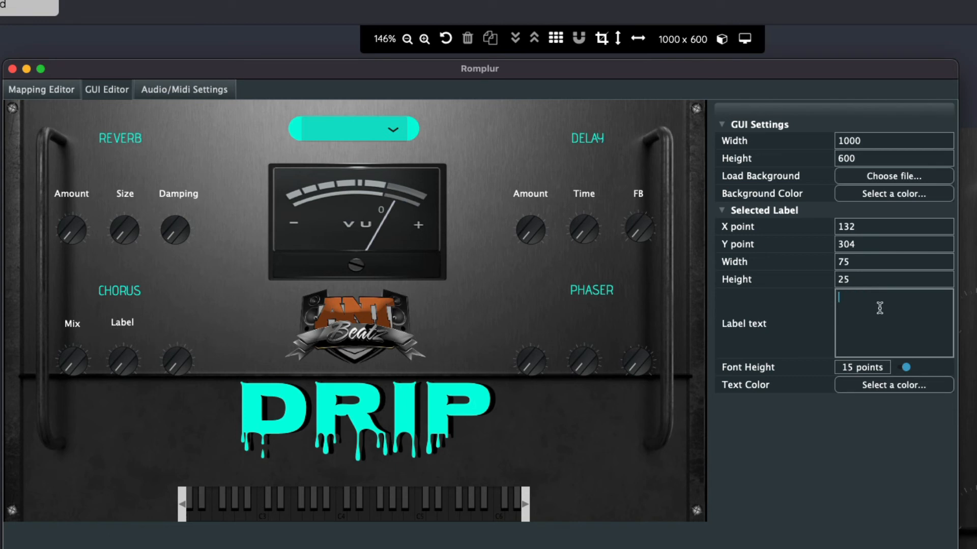
type("Rate")
left_click(758, 476)
- Add a label reading Depth above the third CHORUS knob, at about X 208, Y 306
right_click(178, 323)
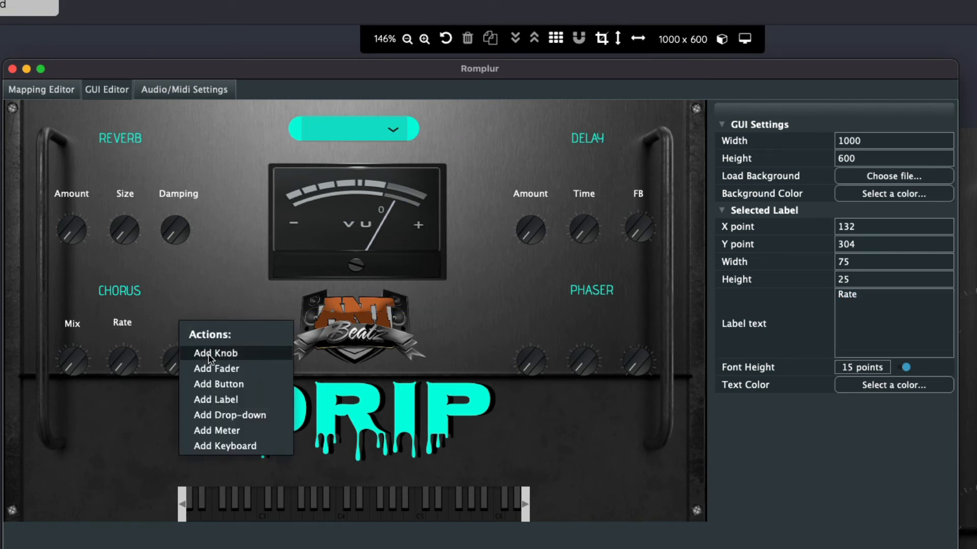
left_click(229, 401)
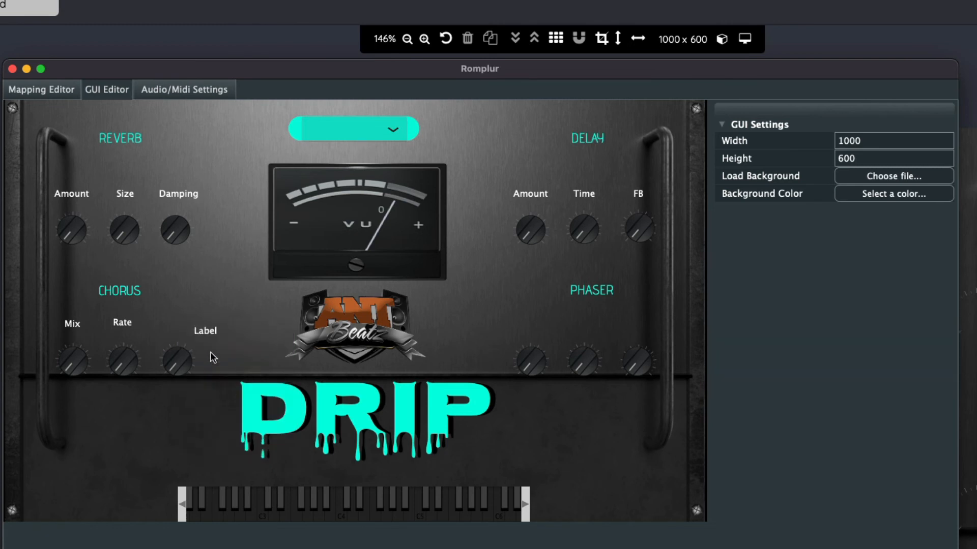
left_click_drag(208, 331, 179, 325)
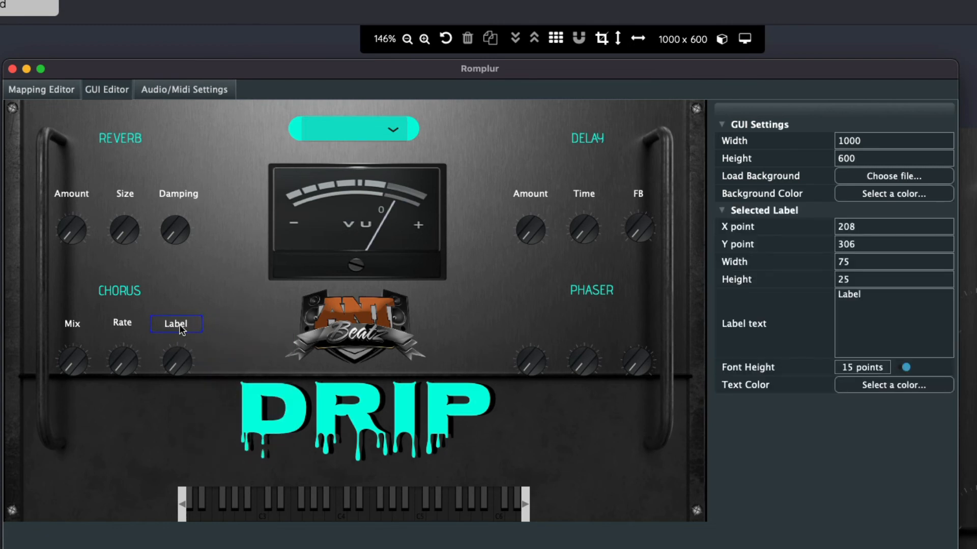
left_click(889, 298)
type("Depth")
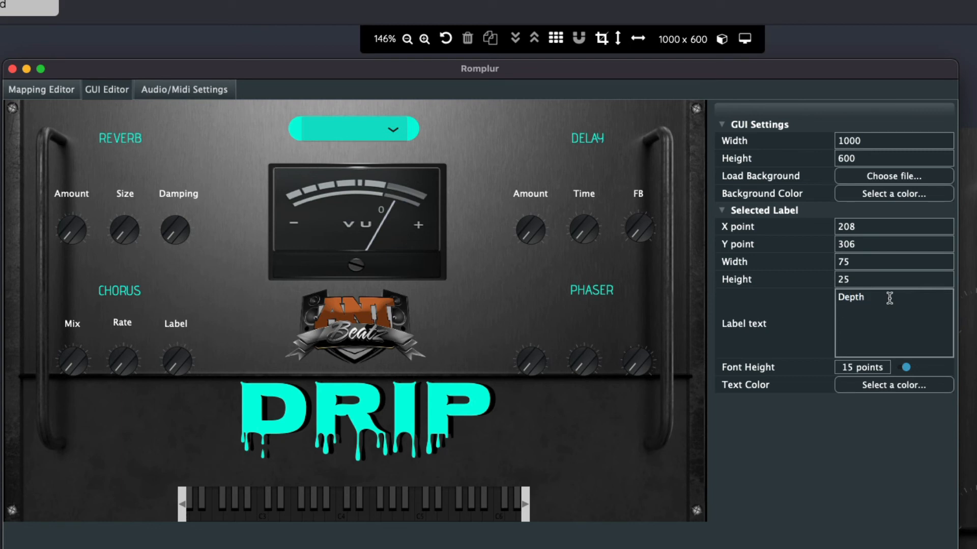
left_click(147, 410)
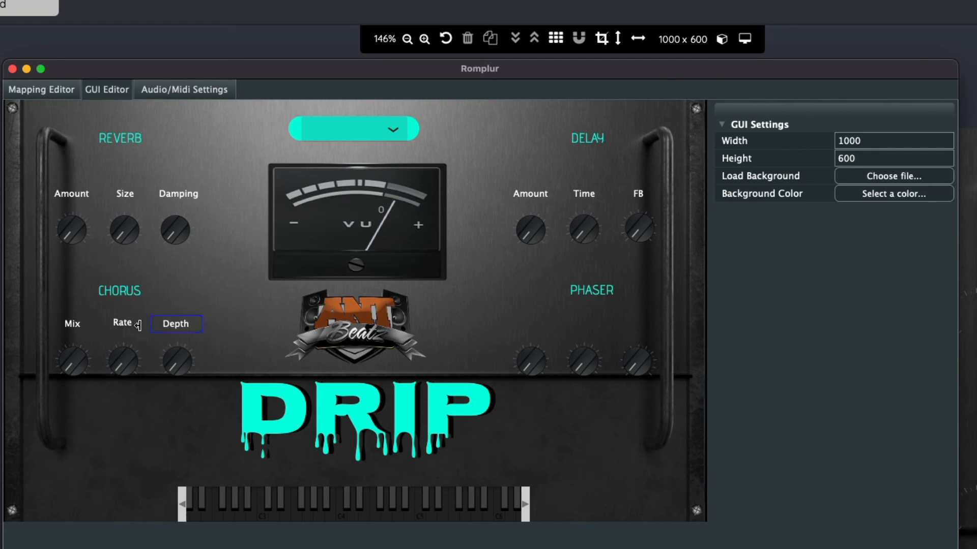
- Link the first PHASER knob to Phaser Mix and open the control link choices of the middle PHASER knob
right_click(531, 319)
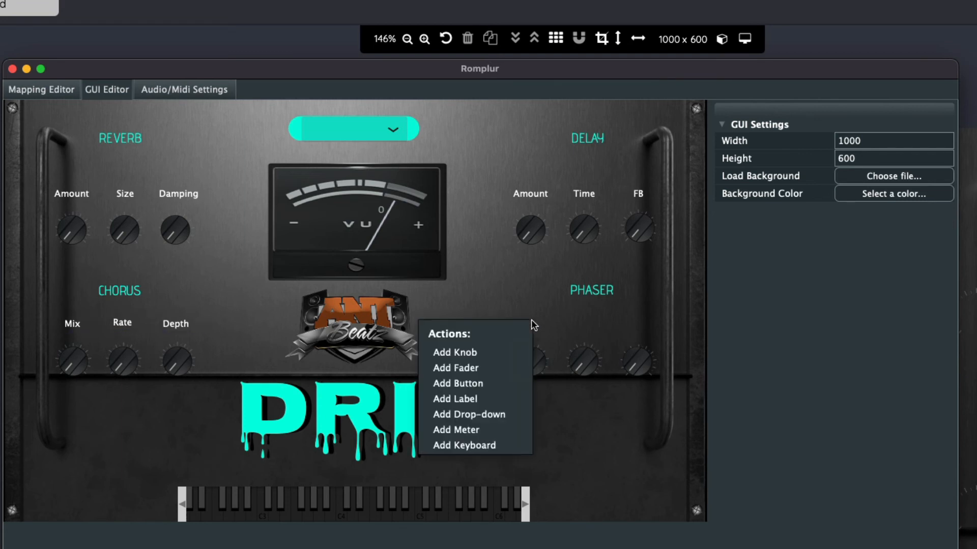
left_click(538, 359)
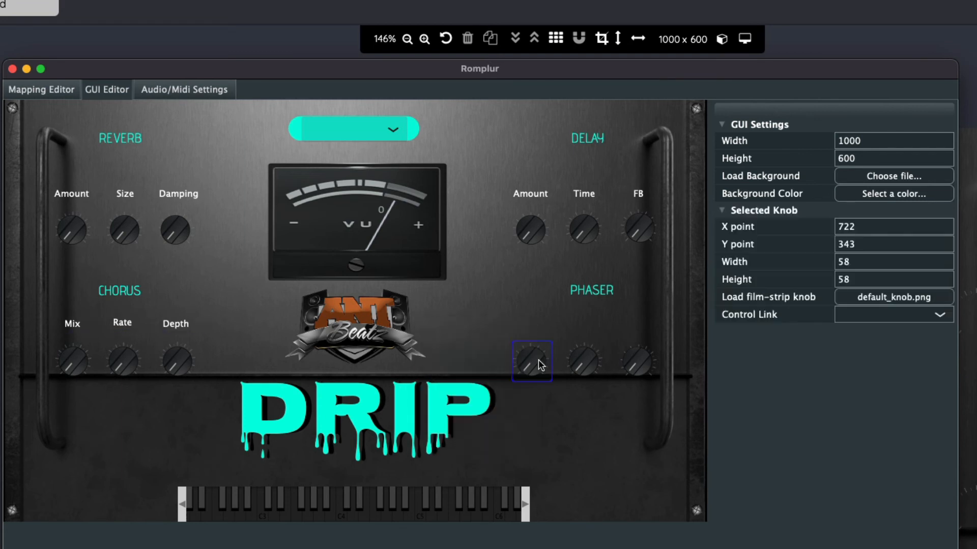
left_click(898, 314)
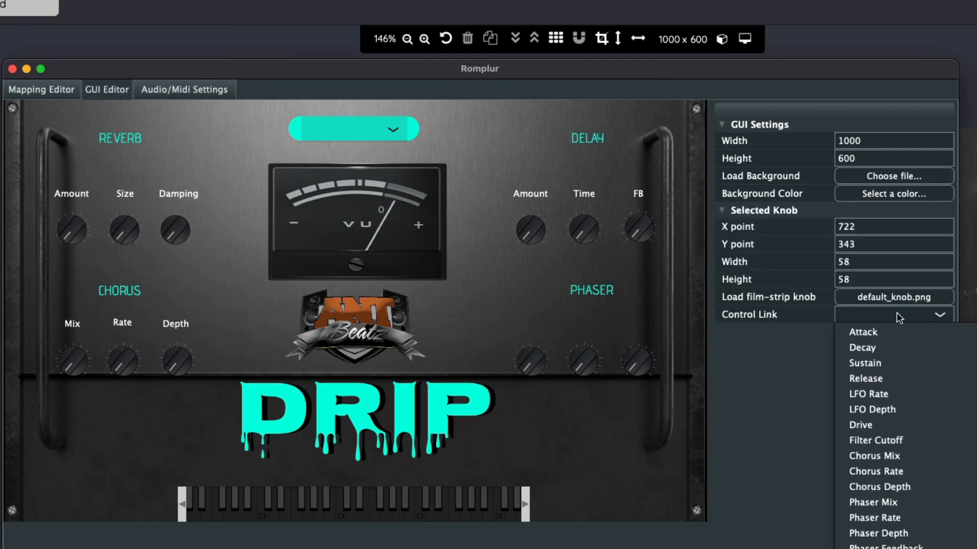
left_click(881, 507)
left_click(579, 358)
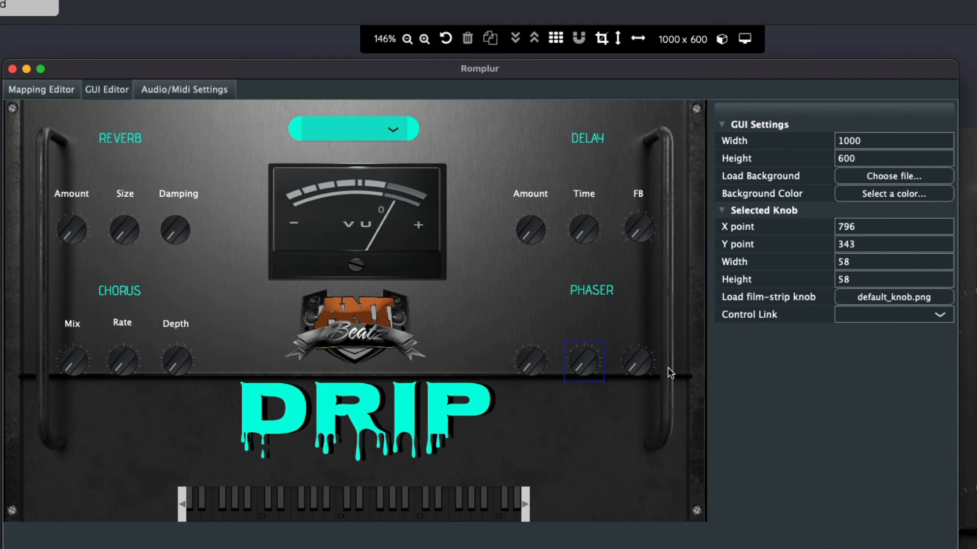
left_click(870, 319)
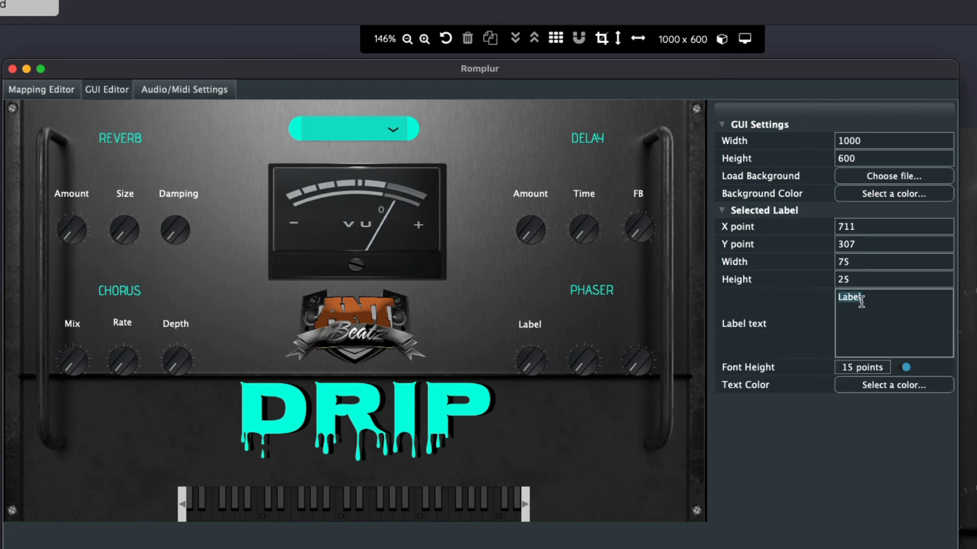
- Set the text of the label above the first PHASER knob to Mix
key("BackSpace")
type("Mix")
left_click(832, 423)
left_click(588, 325)
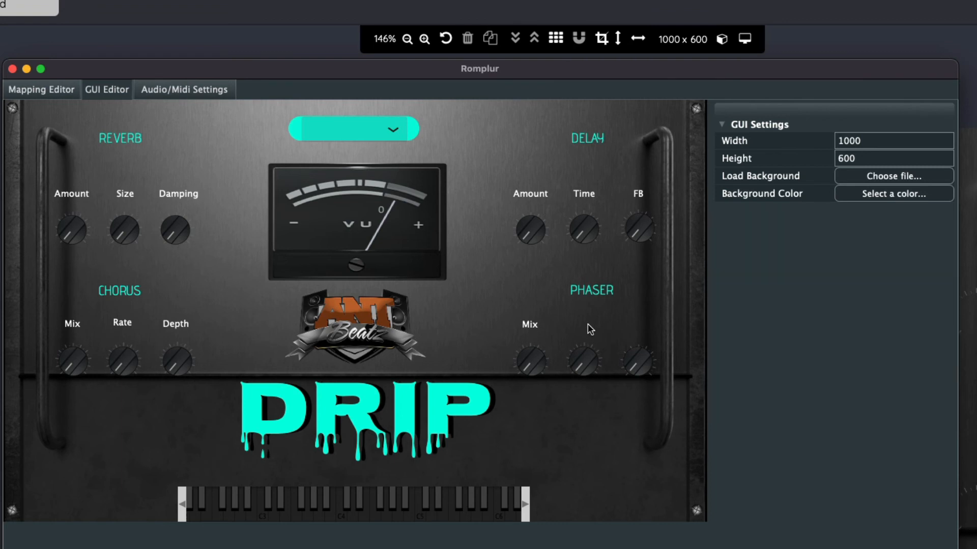
- Add a label reading Rate above the middle PHASER knob, at about X 782, Y 303
right_click(579, 321)
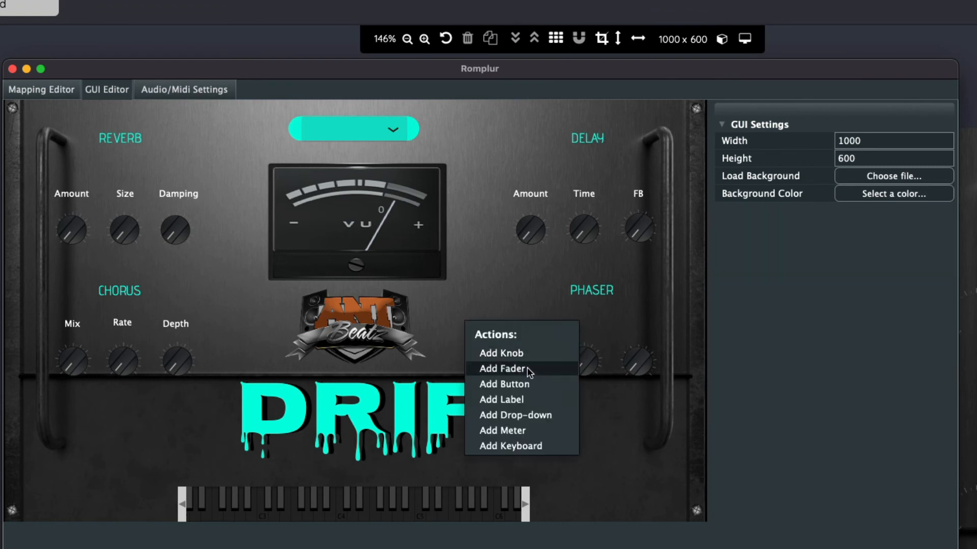
left_click(529, 398)
left_click_drag(615, 338, 584, 326)
double_click(857, 299)
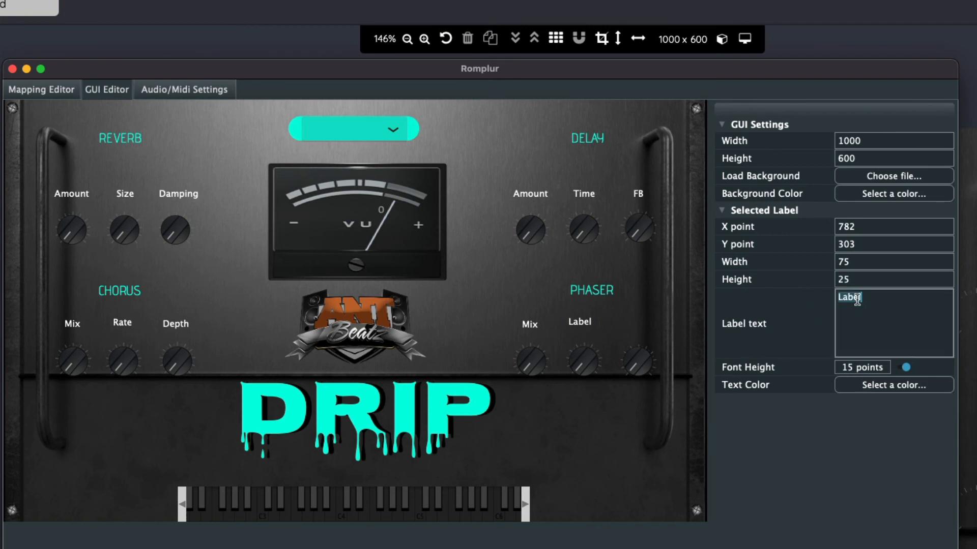
key("BackSpace")
type("Rate")
left_click(607, 417)
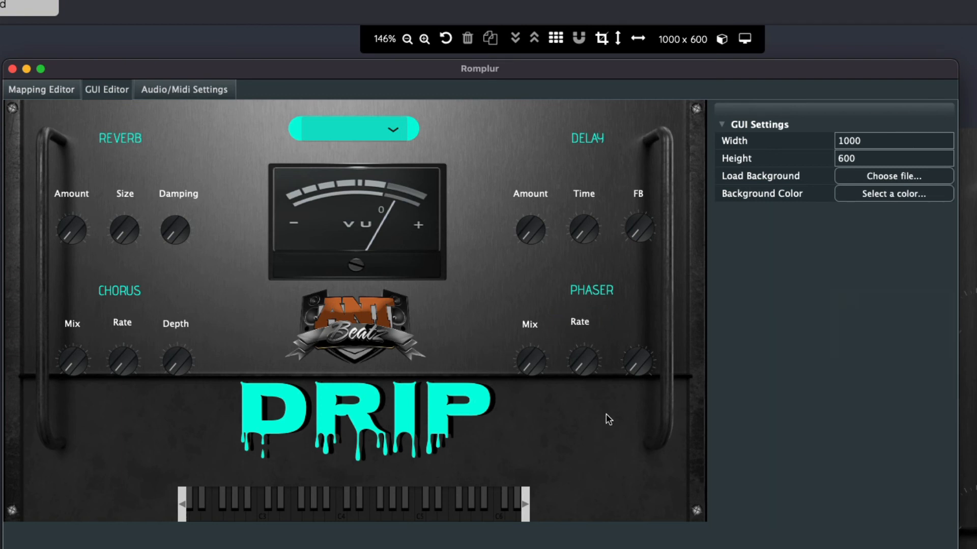
- Add a label reading Depth above the third PHASER knob, at about X 863, Y 307
right_click(621, 332)
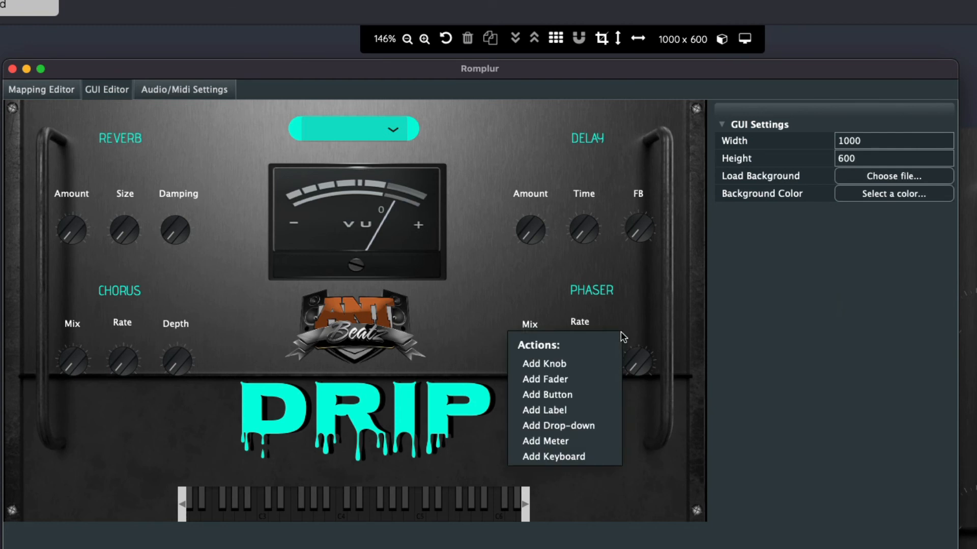
left_click(568, 410)
left_click_drag(646, 343, 636, 326)
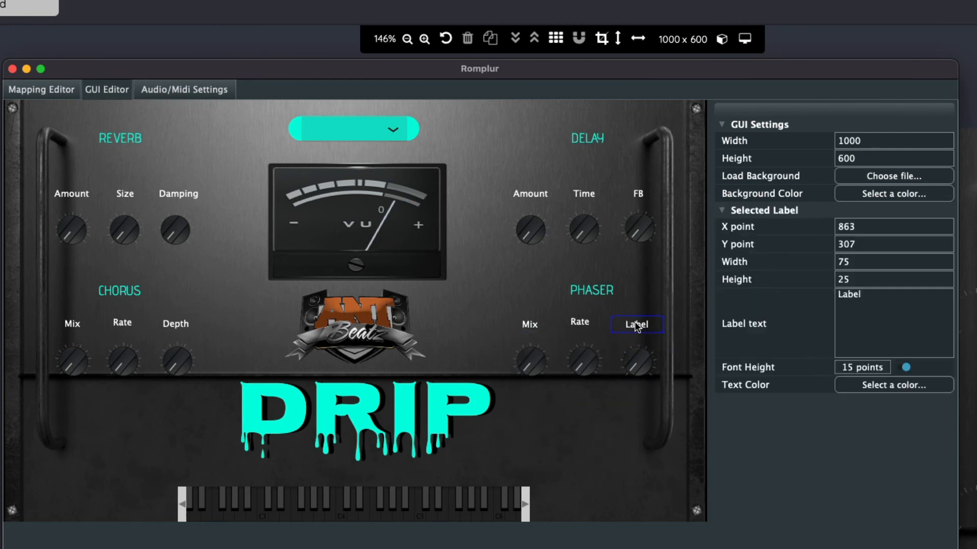
left_click(877, 294)
key("BackSpace")
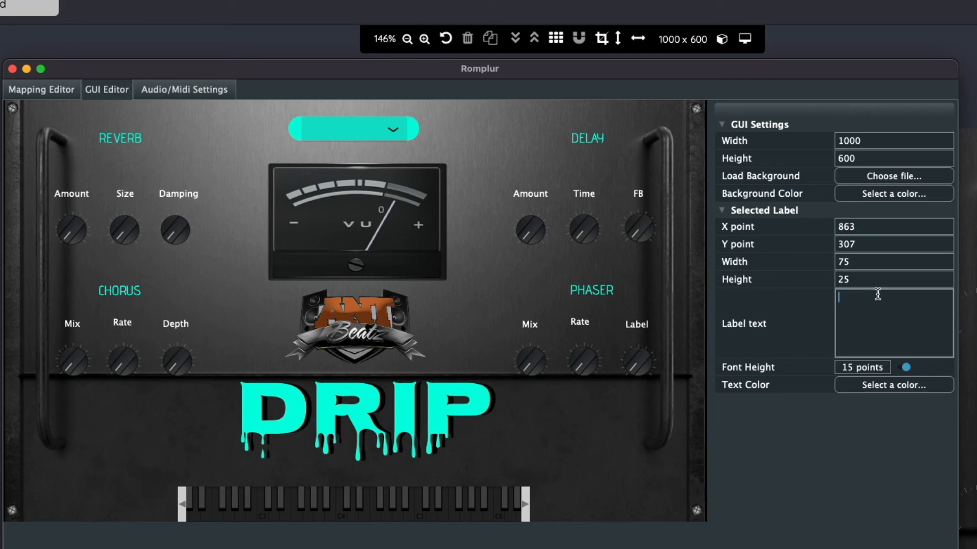
type("Depth")
left_click(839, 483)
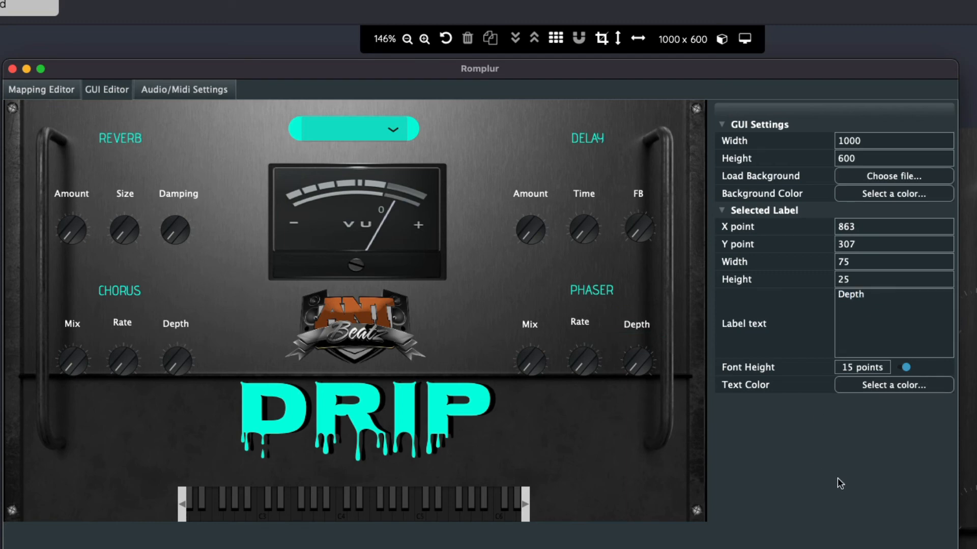
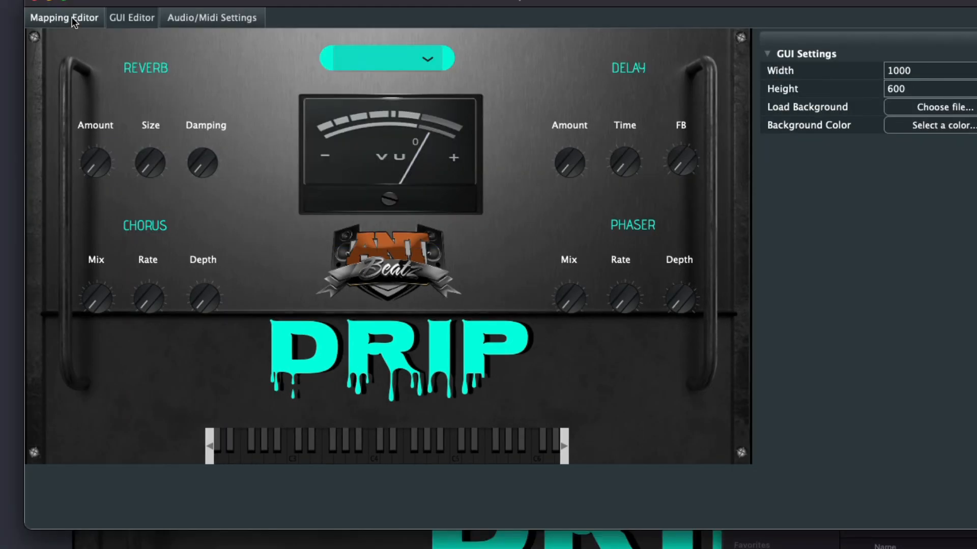
- Import 1.wav into the sample mapping with root note 60 and key range start 49, raising the key range end by one
left_click(71, 17)
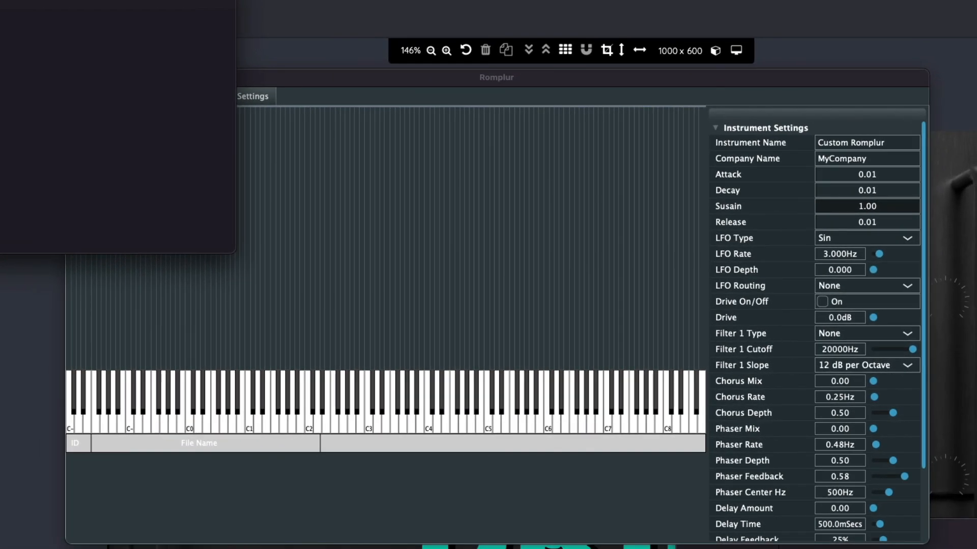
left_click_drag(269, 293, 397, 296)
left_click(467, 373)
triple_click(468, 374)
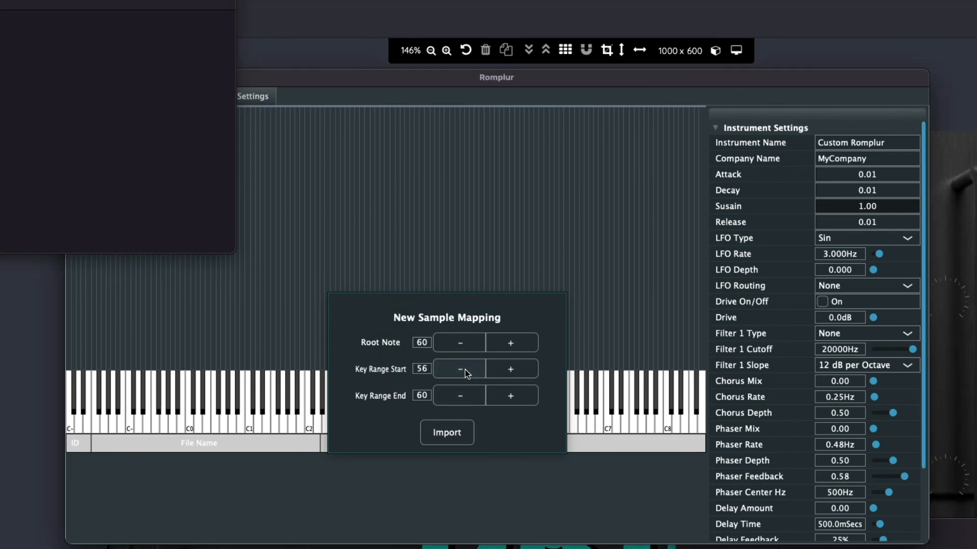
triple_click(467, 374)
triple_click(468, 374)
left_click(464, 370)
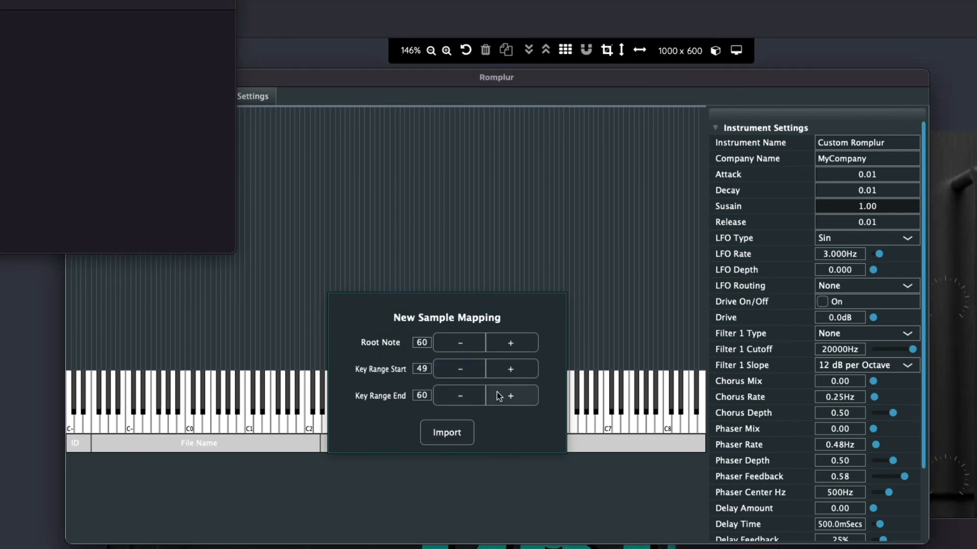
left_click(516, 399)
left_click(456, 432)
- Stretch the 1.wav zone across the entire keyboard in the sample mapping and select its entry in the sample list
left_click_drag(377, 311, 713, 373)
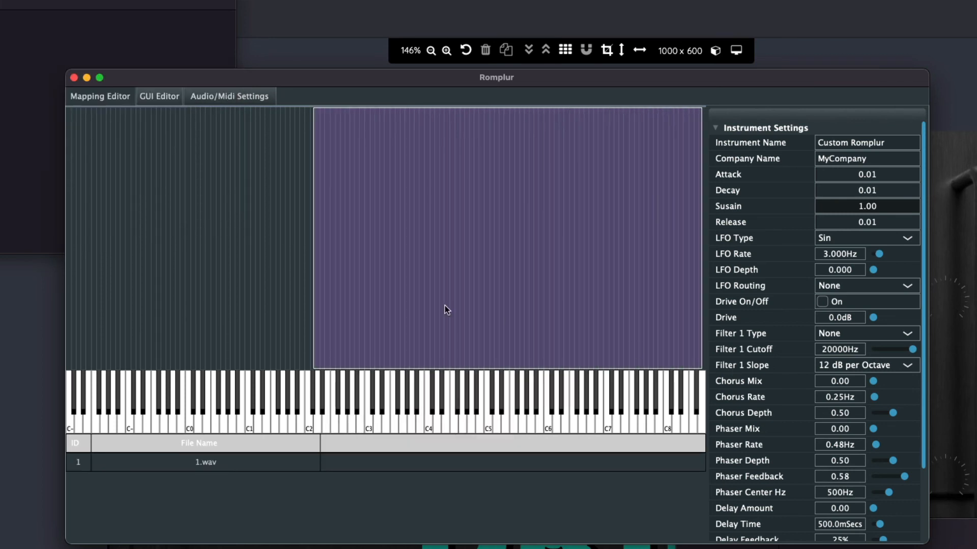
left_click_drag(324, 287, 71, 294)
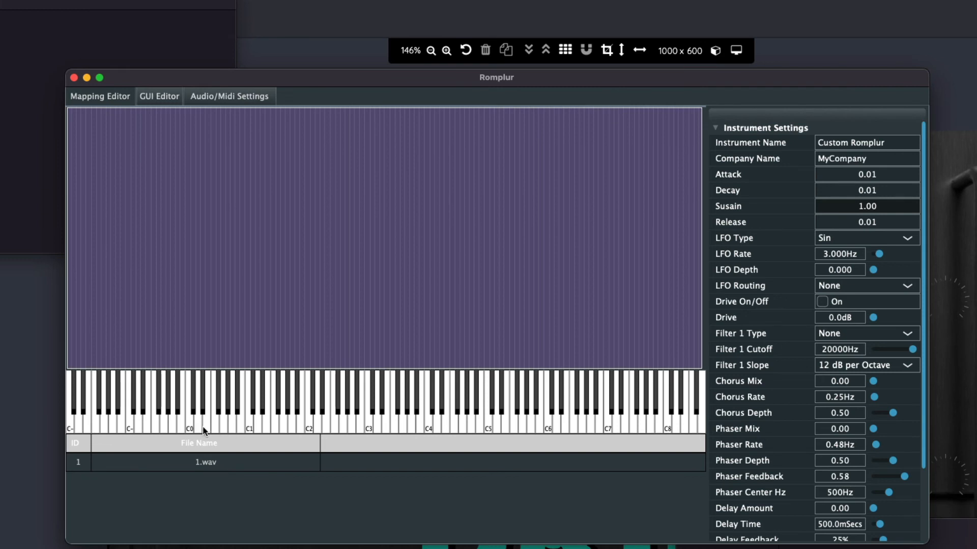
left_click(224, 466)
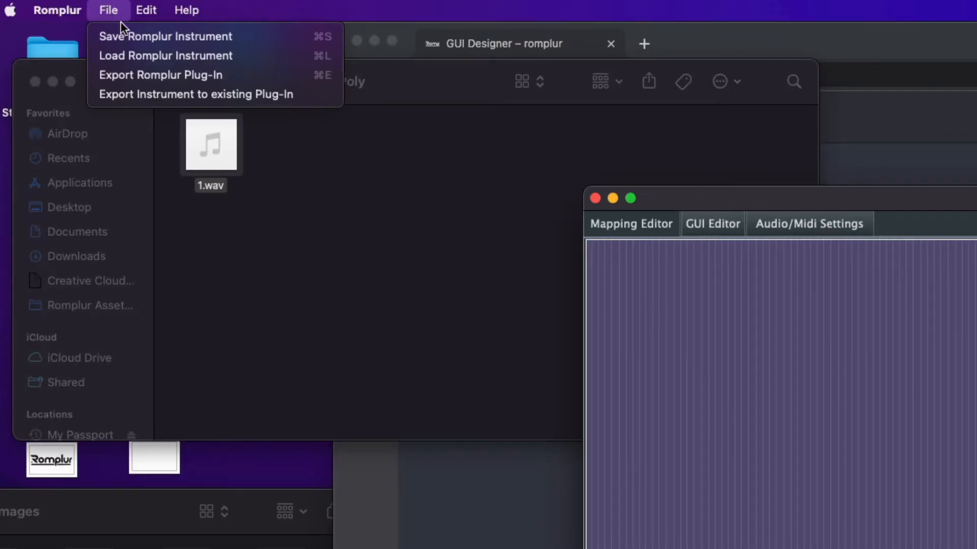
- Start exporting the instrument as a plug-in and set the plug-in format to AU - macOS
left_click(133, 76)
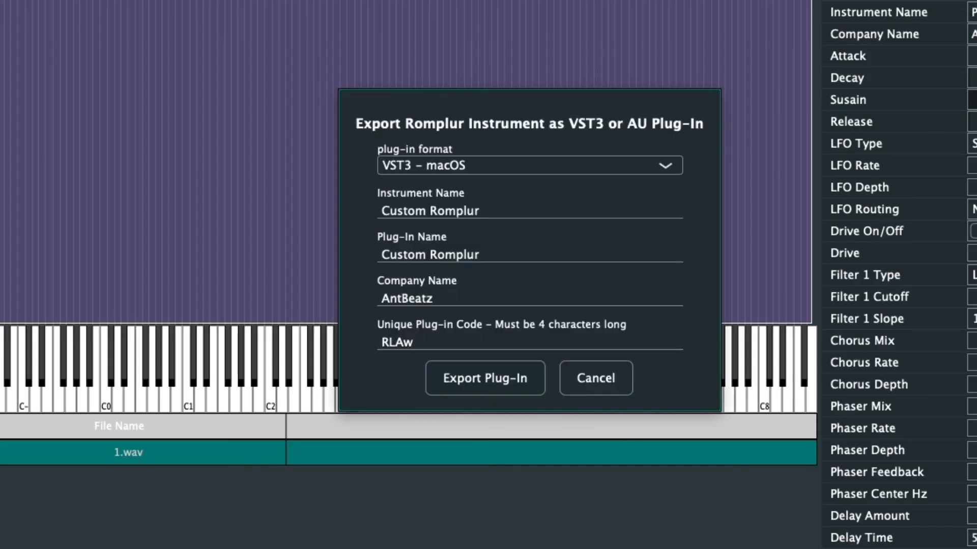
left_click(428, 167)
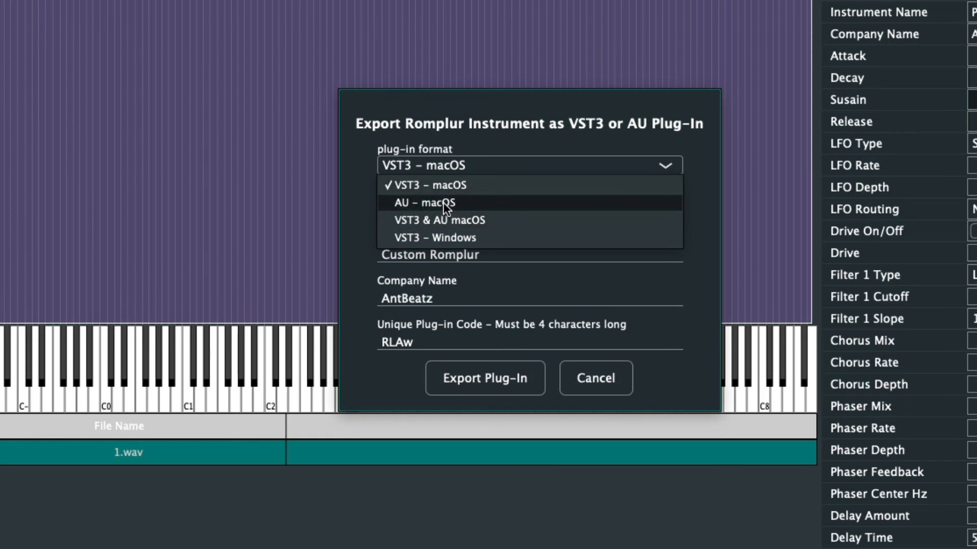
left_click(404, 203)
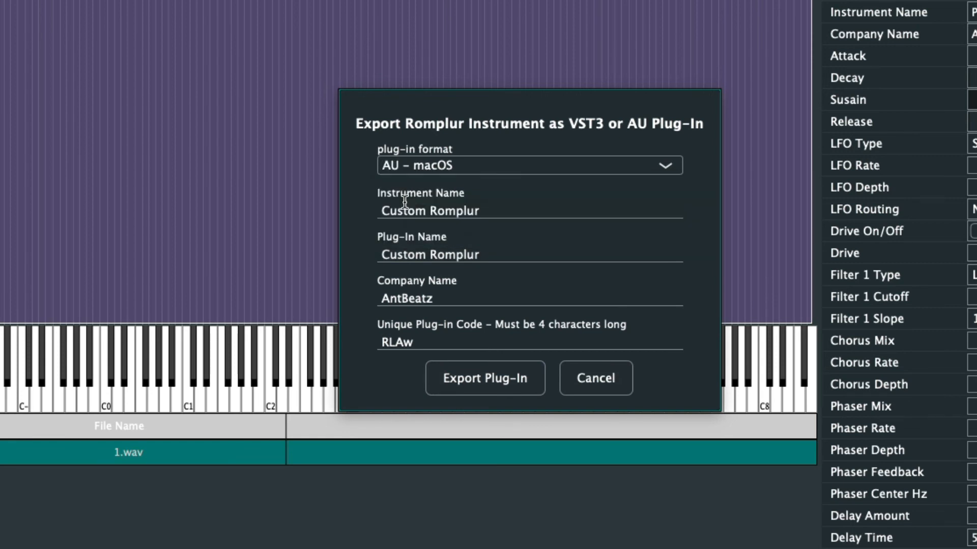
- Set the exported instrument's name to Poly - 80s and the plug-in name to Drip VST
left_click(448, 210)
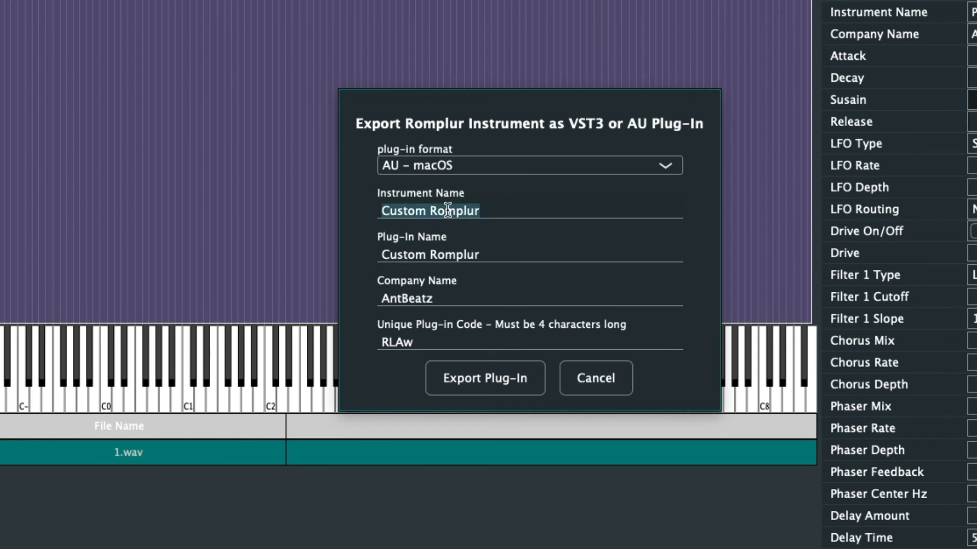
key("BackSpace")
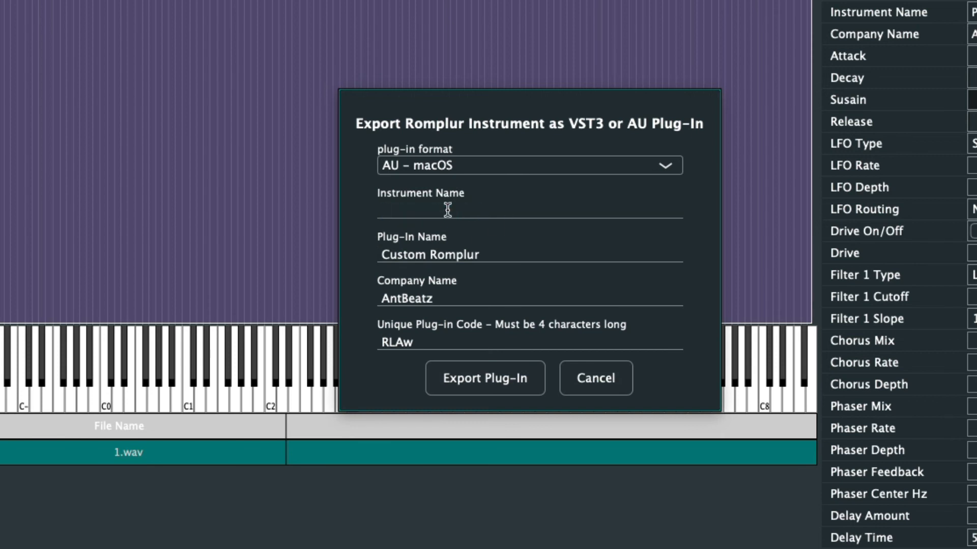
type("Poly - 80s")
left_click(429, 258)
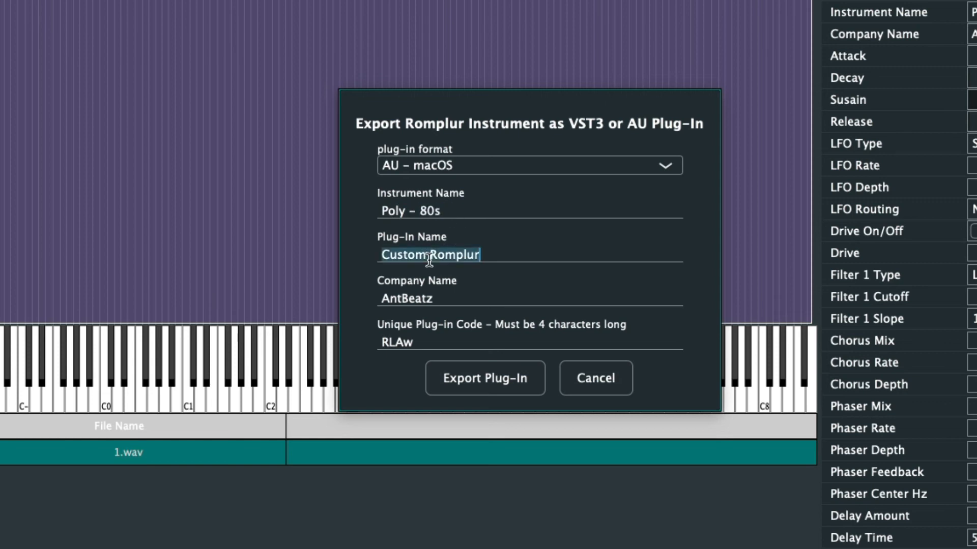
key("BackSpace")
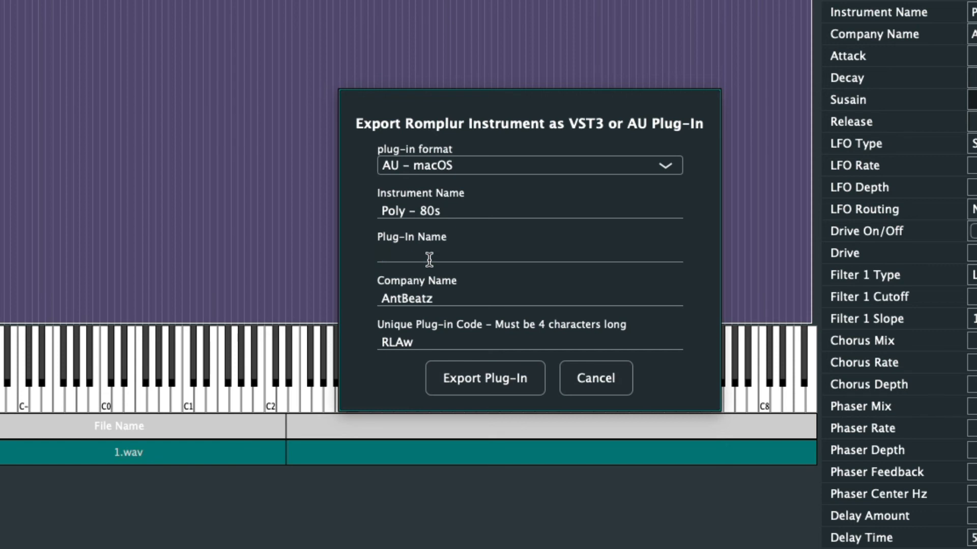
type("Drip VST")
- Export the AU plug-in as Drip VST to the Desktop
left_click(472, 377)
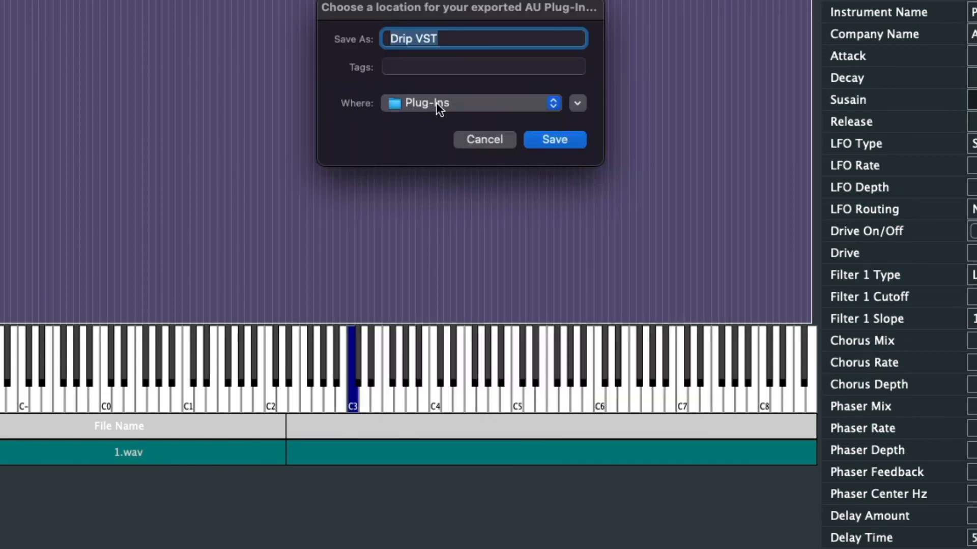
left_click(444, 108)
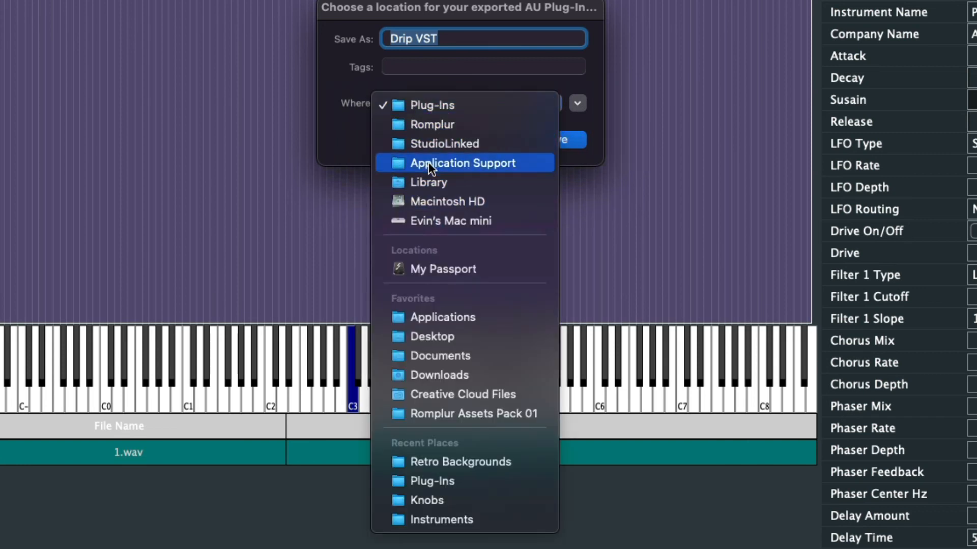
left_click(444, 332)
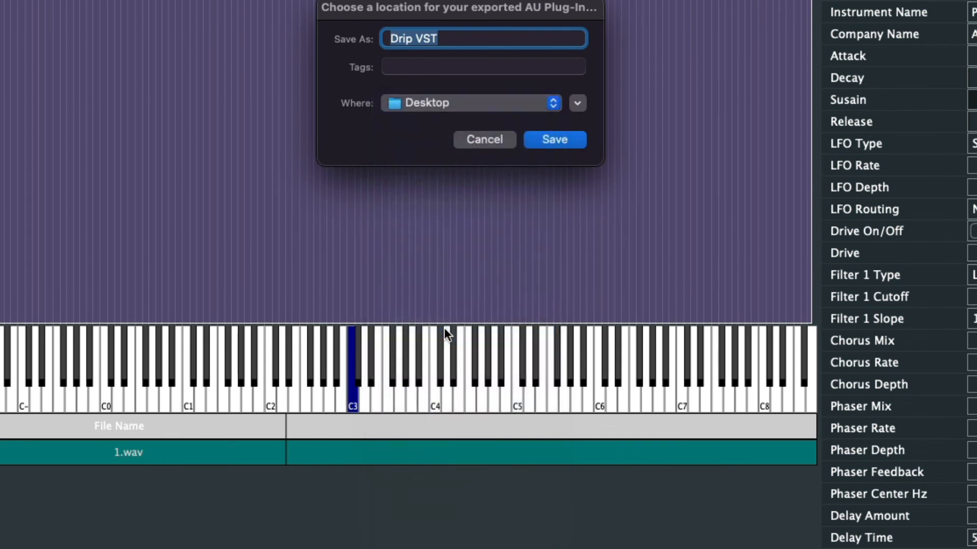
left_click(548, 142)
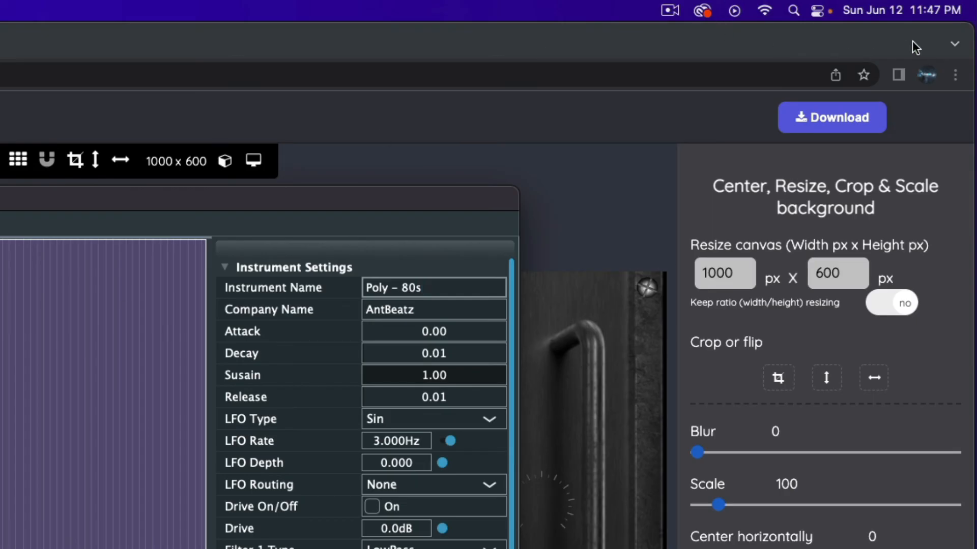
- Uncover Drip VST.component on the desktop, examine the Resources folder in its package contents, and close that folder
left_click(835, 38)
left_click_drag(834, 37, 298, 22)
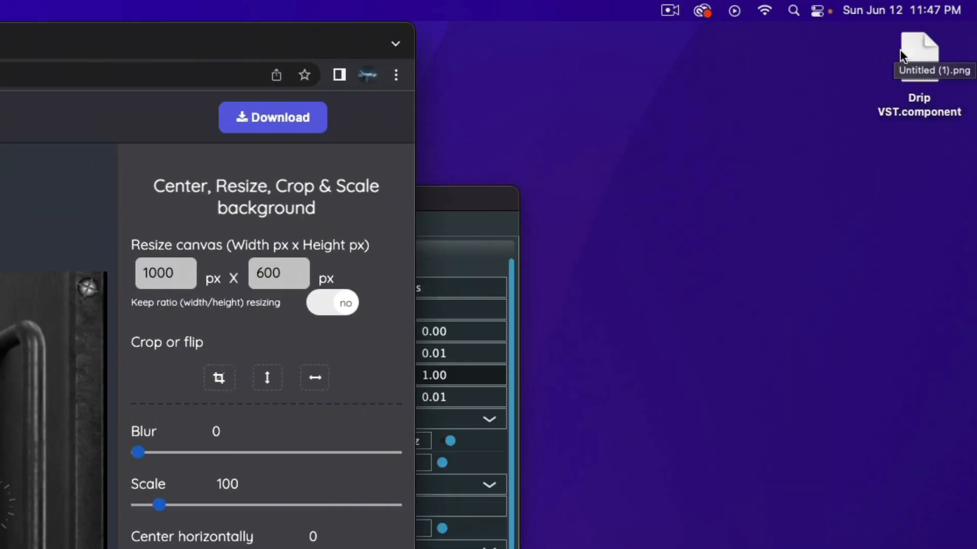
left_click(922, 54)
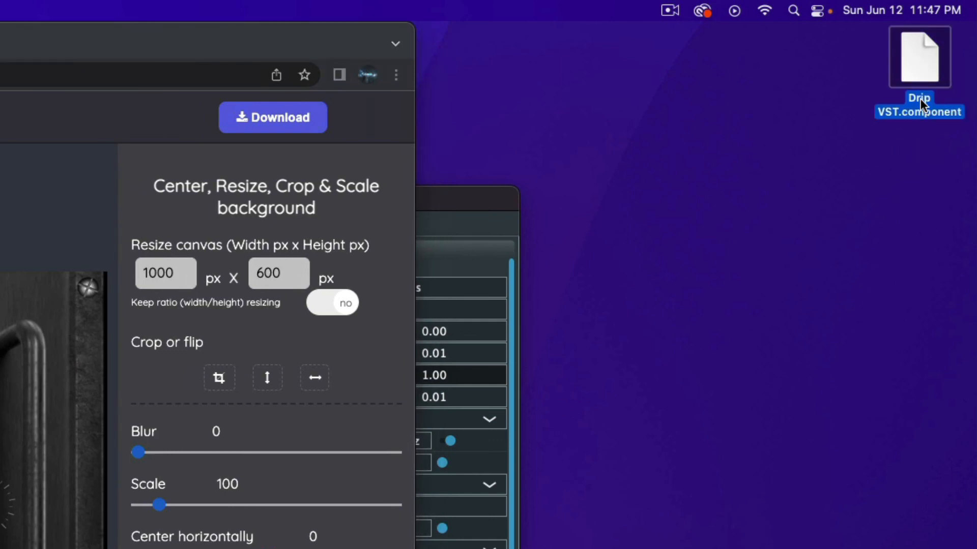
right_click(921, 45)
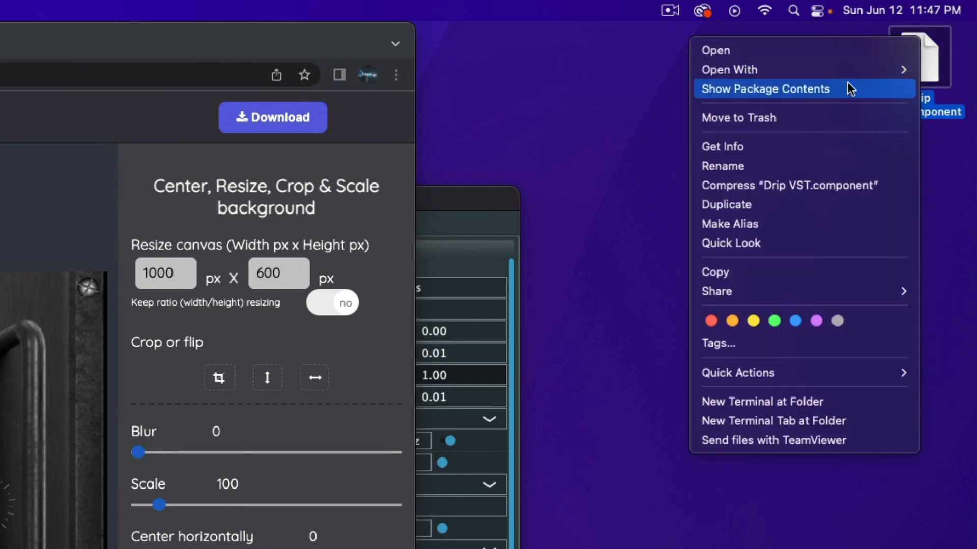
left_click(787, 91)
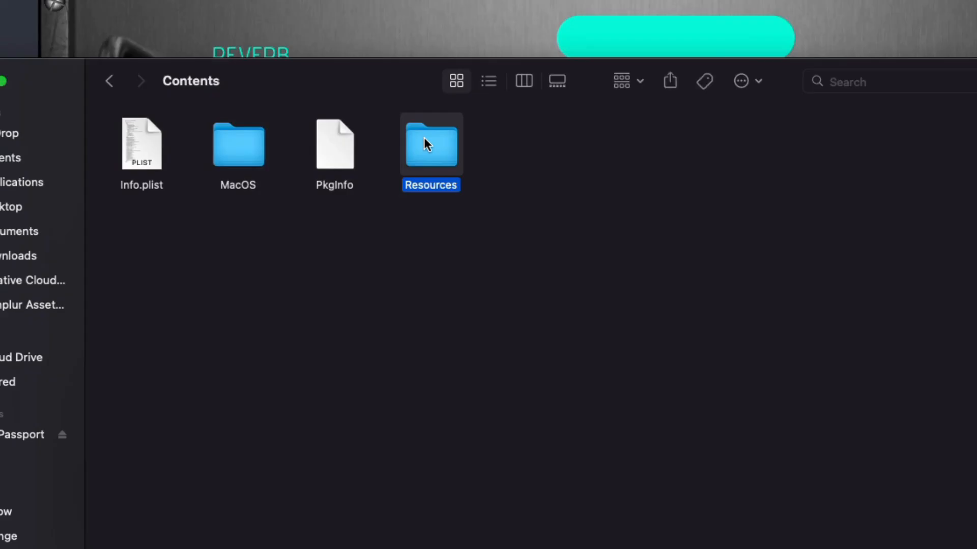
double_click(423, 144)
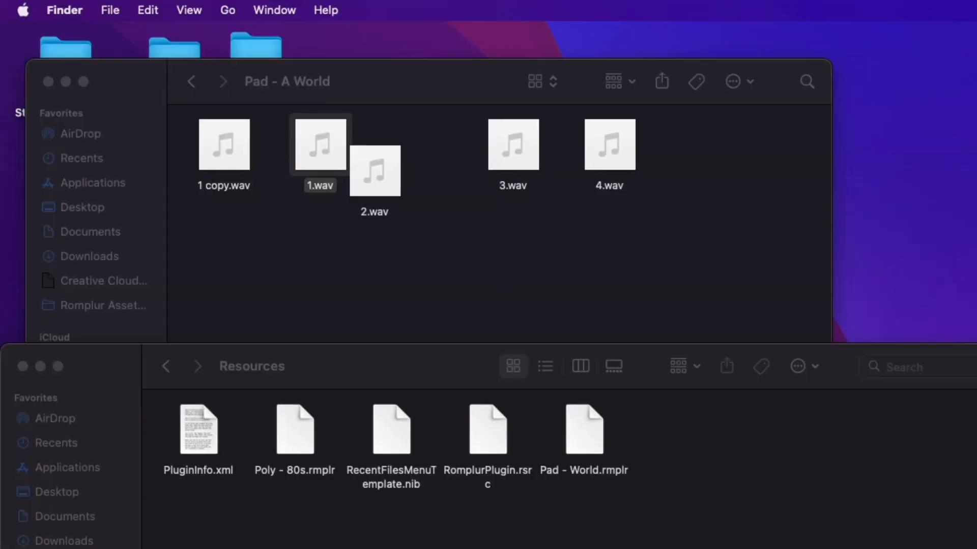
left_click(23, 366)
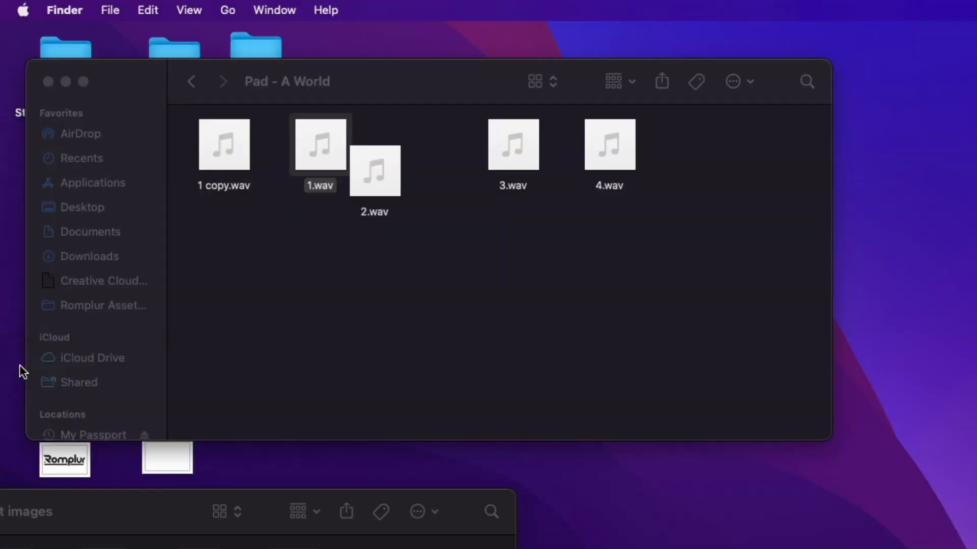
- Open the Library/Audio/Plug-Ins/Components folder on Macintosh HD in Finder
left_click(227, 11)
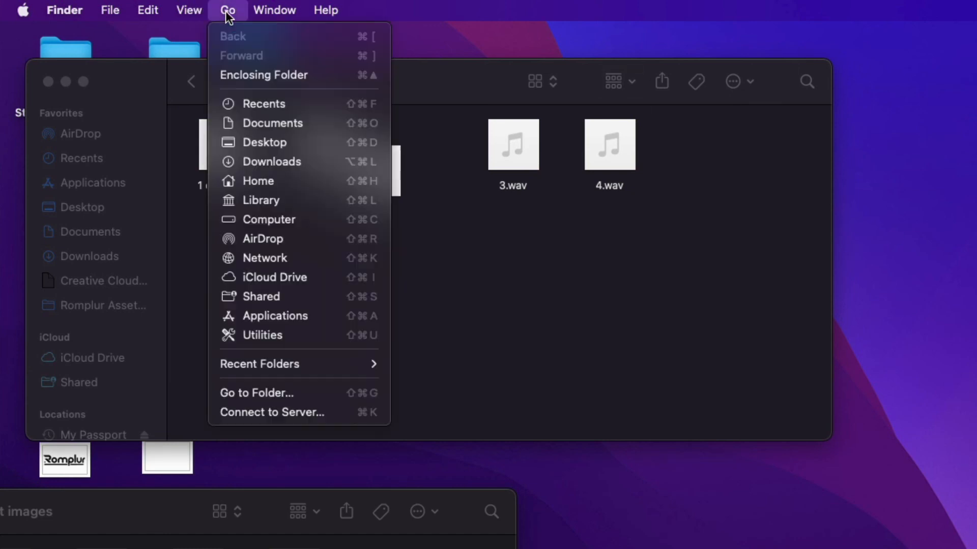
left_click(280, 220)
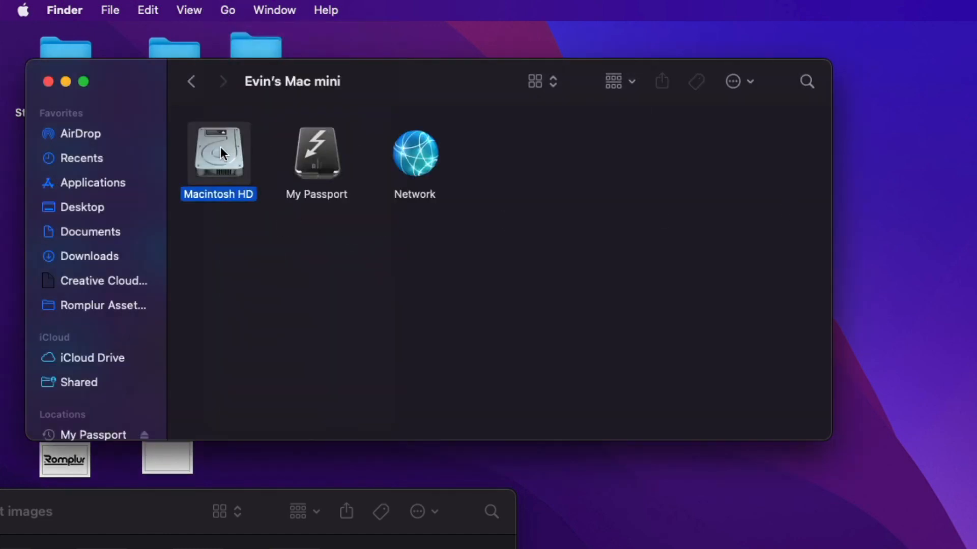
double_click(224, 153)
double_click(418, 154)
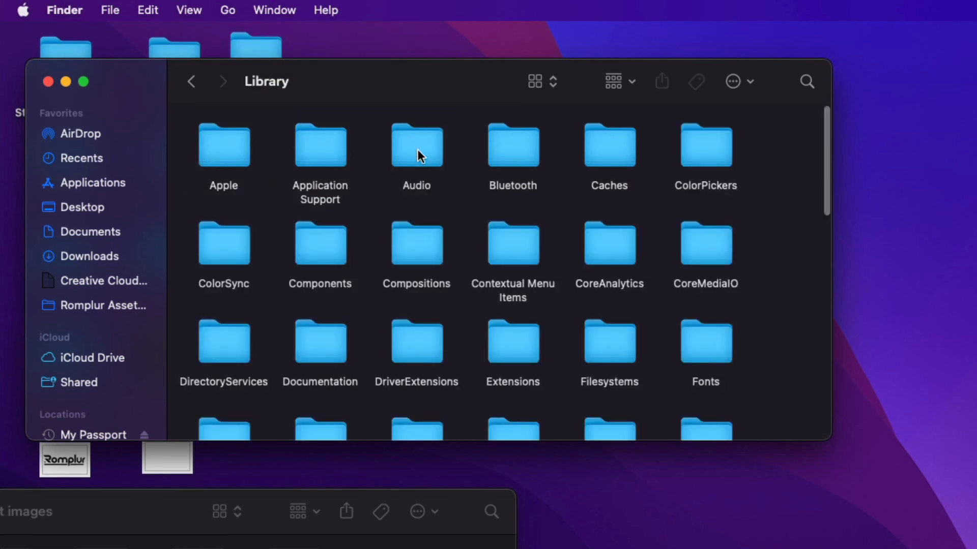
double_click(420, 162)
double_click(233, 248)
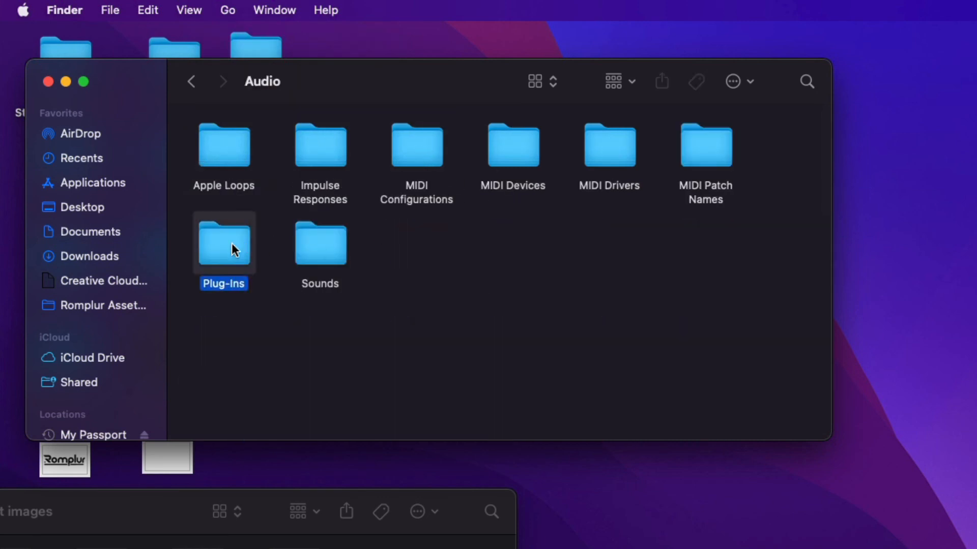
double_click(214, 160)
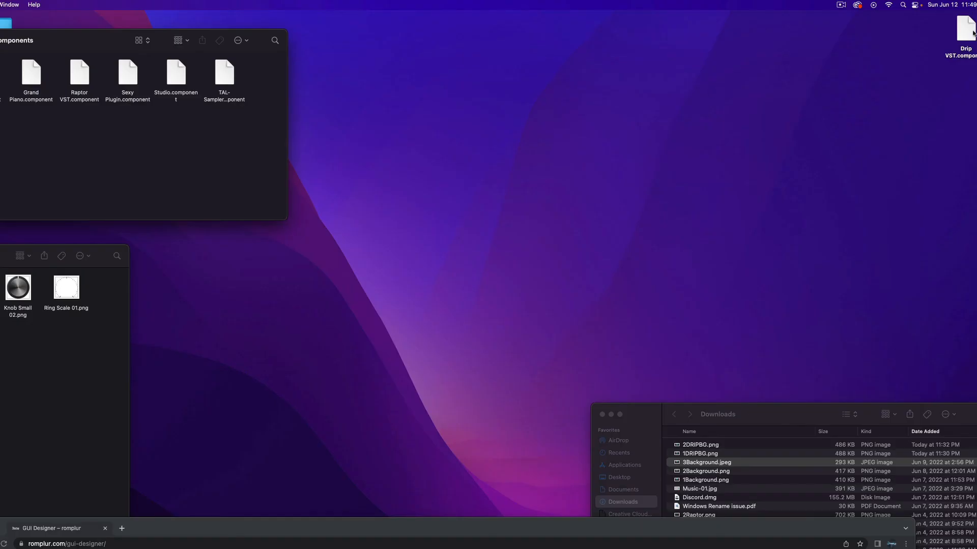
- Move Drip VST.component from the desktop into the Components folder, authorising the move with the account password
left_click_drag(973, 34, 156, 145)
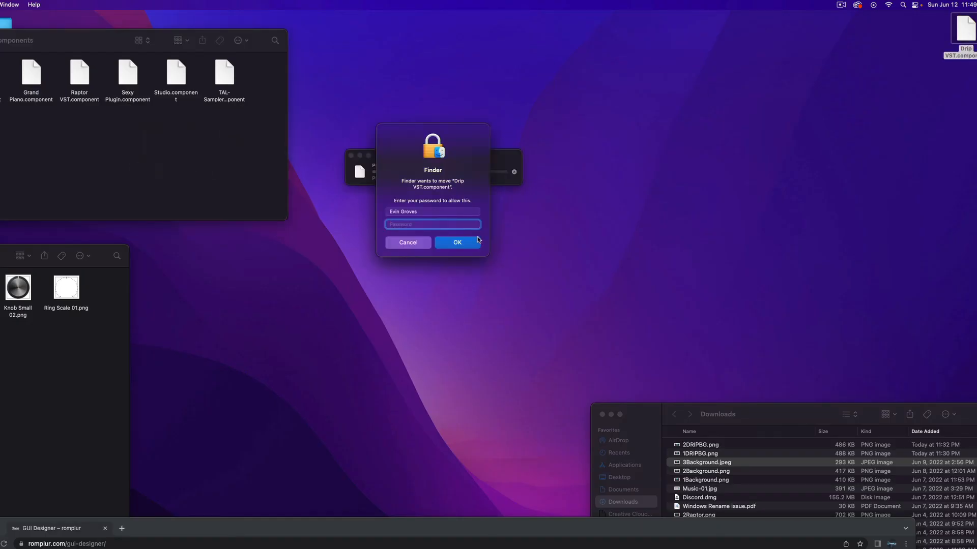
type("•")
key("Return")
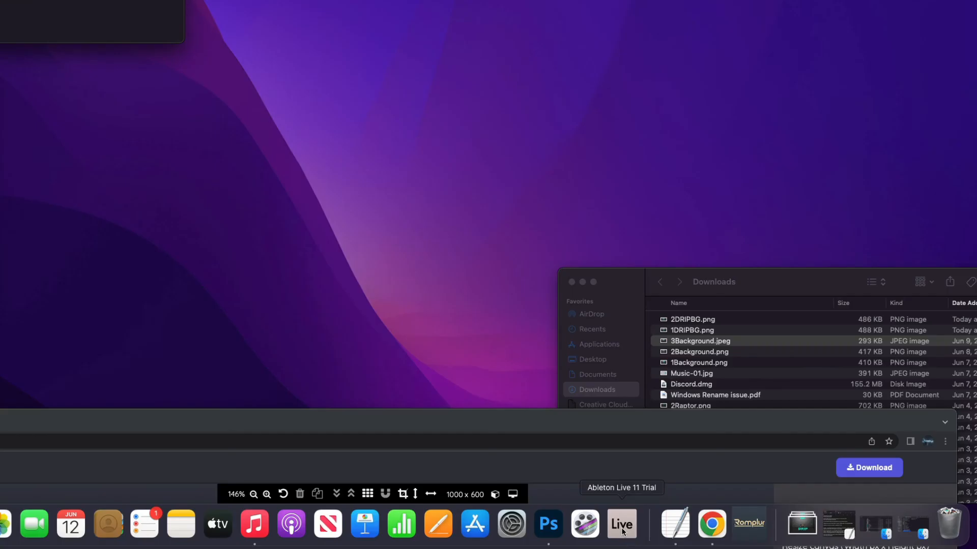
- Launch Ableton Live 11 Trial with saving and exporting disabled, and rescan the plug-ins in the preferences
left_click(621, 527)
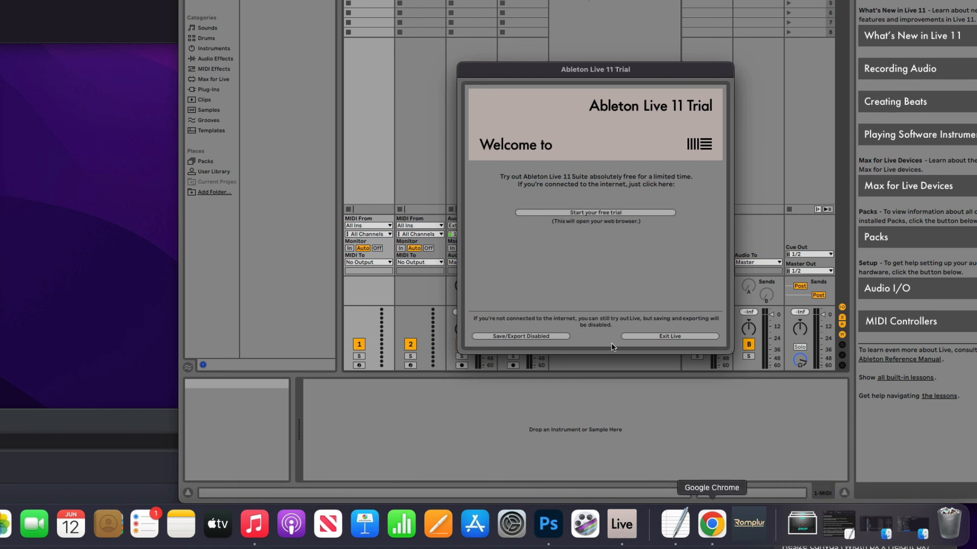
left_click(521, 336)
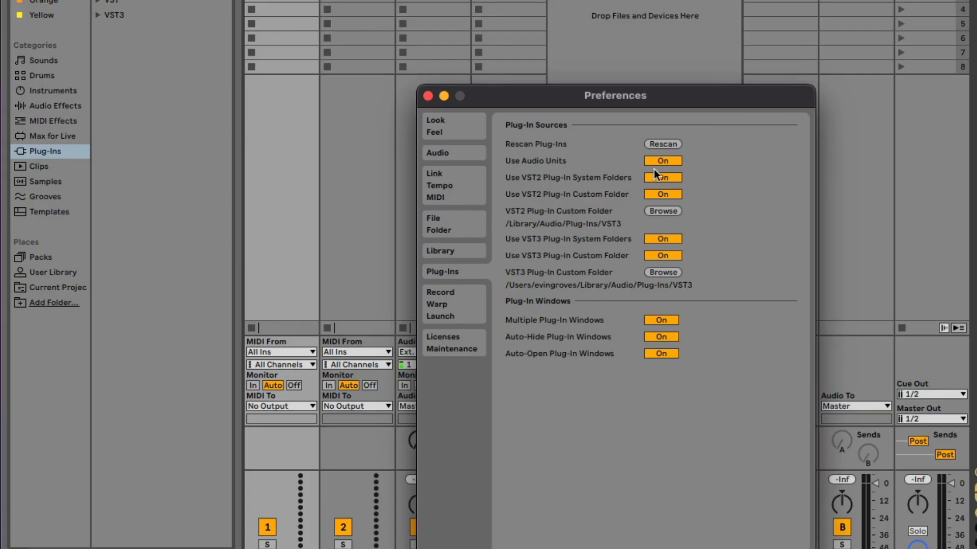
left_click(662, 144)
left_click(428, 96)
- Load the Drip VST instrument from the AntBeatz group of Audio Units plug-ins onto the first MIDI track
left_click(99, 0)
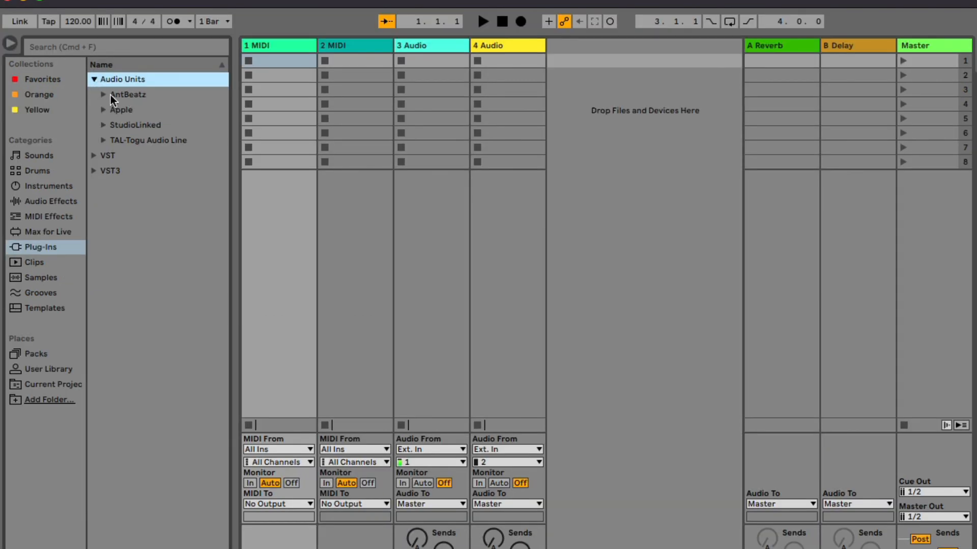
left_click(104, 95)
left_click(152, 108)
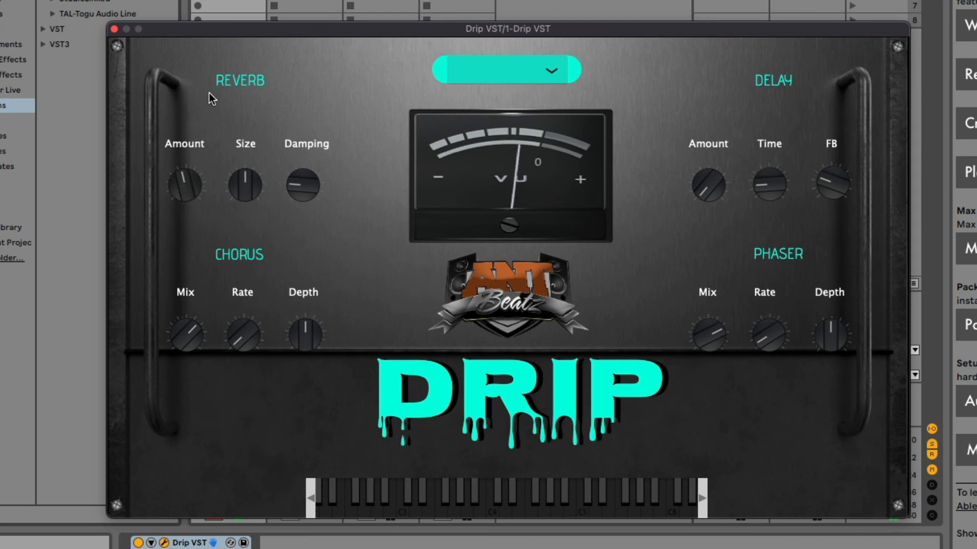
- Test the Drip VST effect knobs by raising Reverb Amount, lowering Phaser Mix and slightly raising Delay Amount
left_click_drag(209, 93, 237, 40)
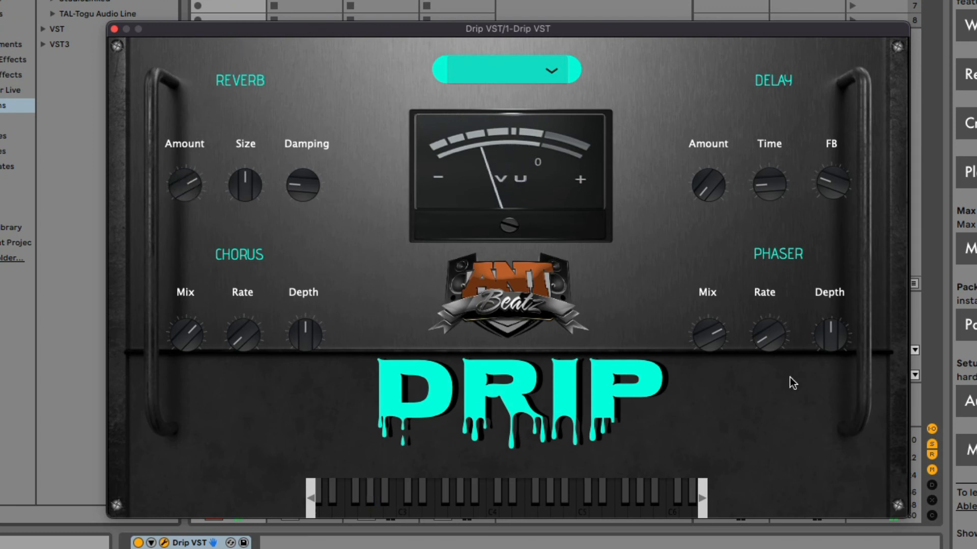
left_click_drag(712, 331, 702, 389)
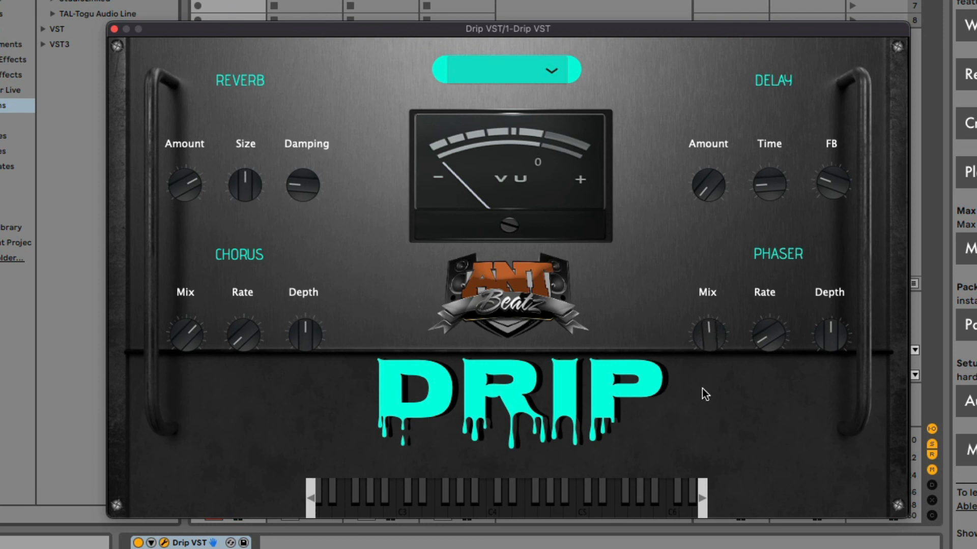
left_click_drag(709, 333, 685, 418)
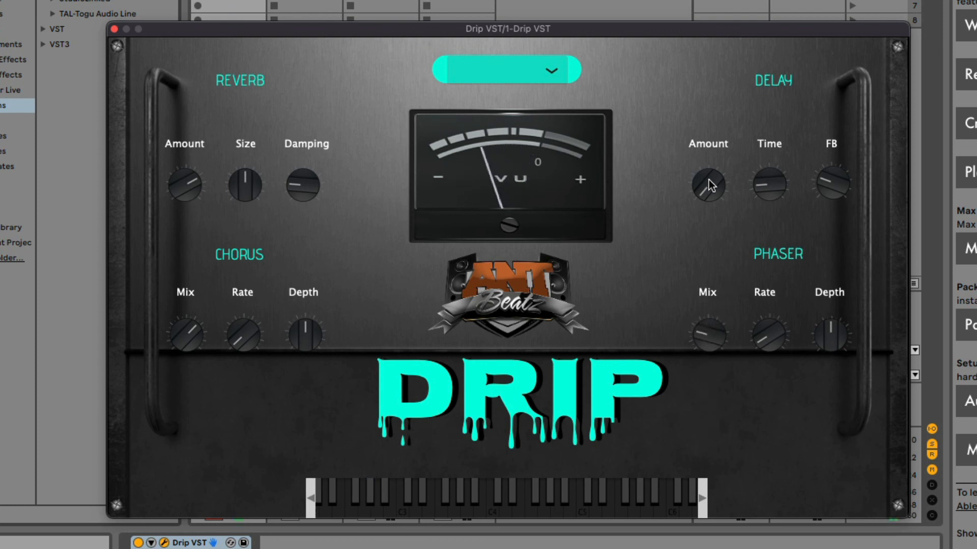
left_click_drag(709, 180, 713, 159)
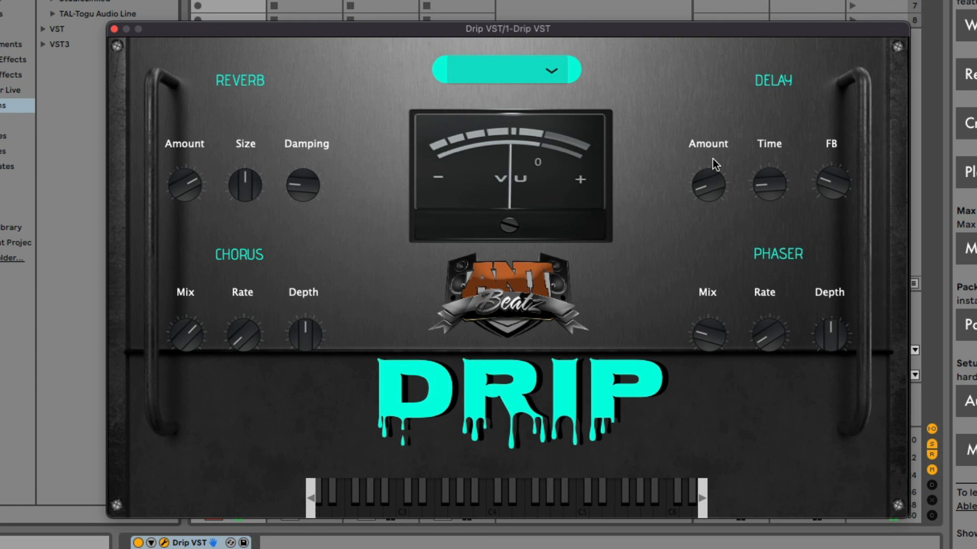